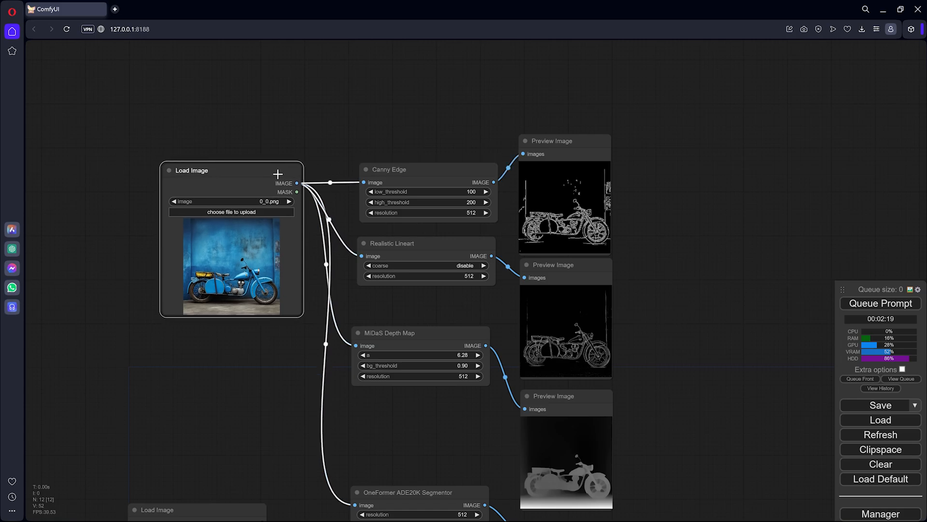
Step: Move the Canny Edge node up level with its Preview Image node, and inspect the motorcycle picture in the Load Image node
{"action": "left_click_drag", "start_coordinate": [418, 170], "coordinate": [413, 144]}
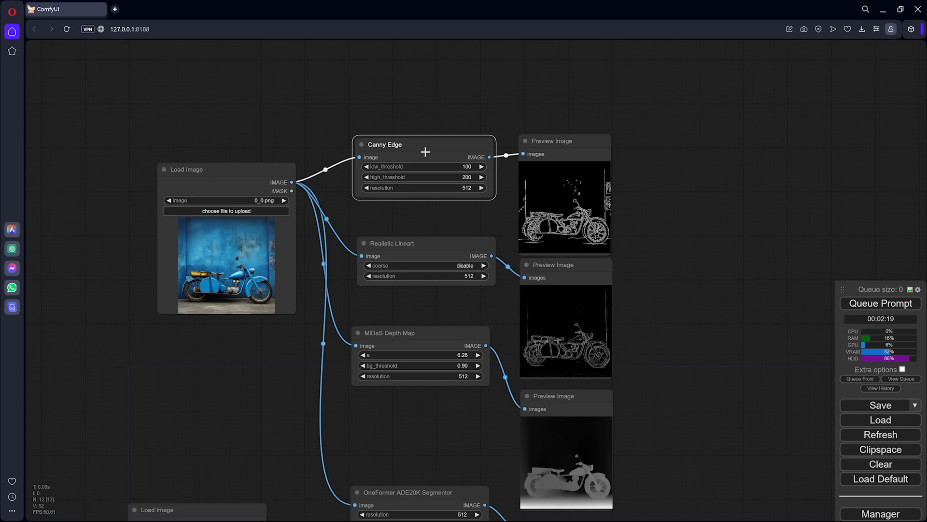
{"action": "left_click", "coordinate": [269, 167]}
{"action": "scroll", "coordinate": [232, 211], "scroll_direction": "up", "scroll_amount": 4}
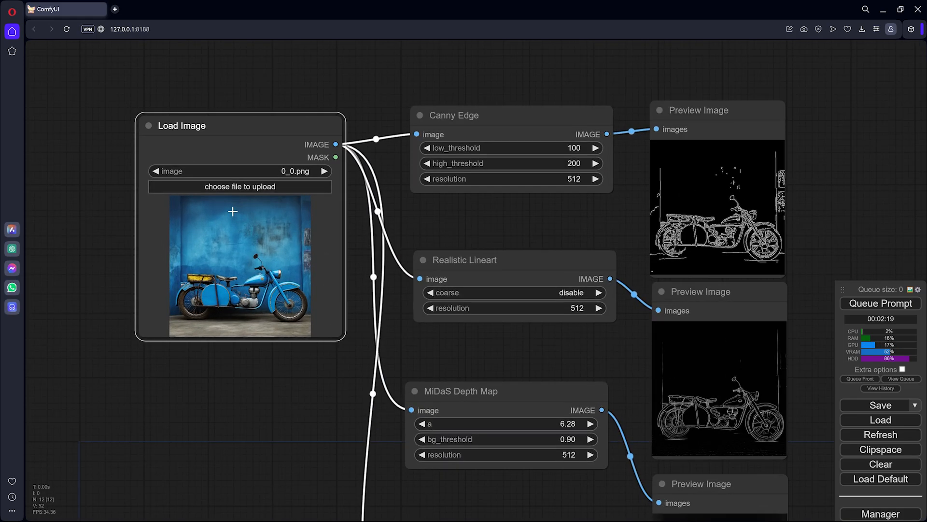
{"action": "scroll", "coordinate": [233, 211], "scroll_direction": "up", "scroll_amount": 6}
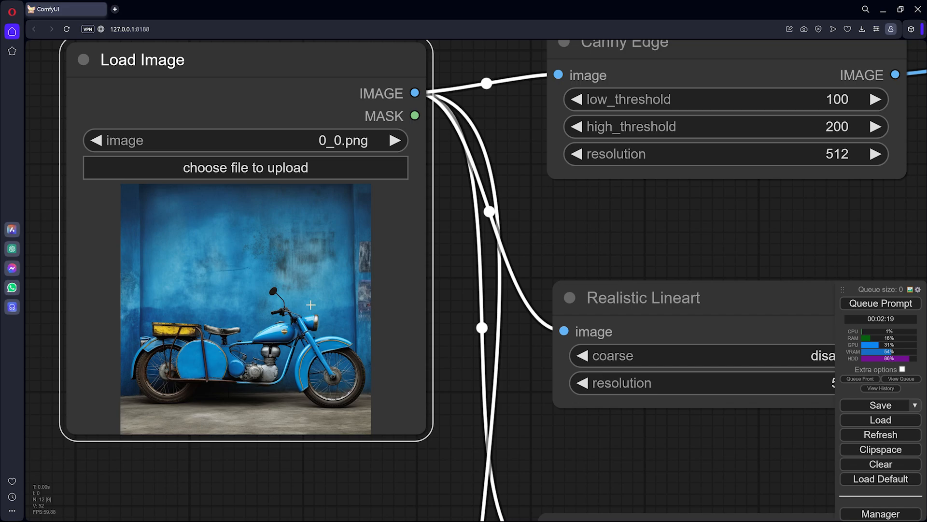
{"action": "scroll", "coordinate": [311, 304], "scroll_direction": "down", "scroll_amount": 10}
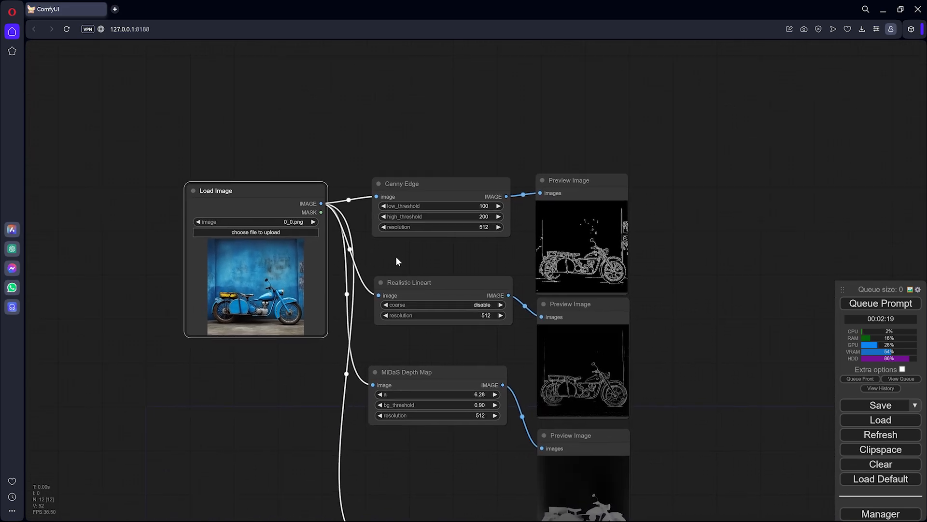
Step: Examine the preview images produced by the Canny Edge and Realistic Lineart preprocessors
{"action": "scroll", "coordinate": [396, 257], "scroll_direction": "up", "scroll_amount": 3}
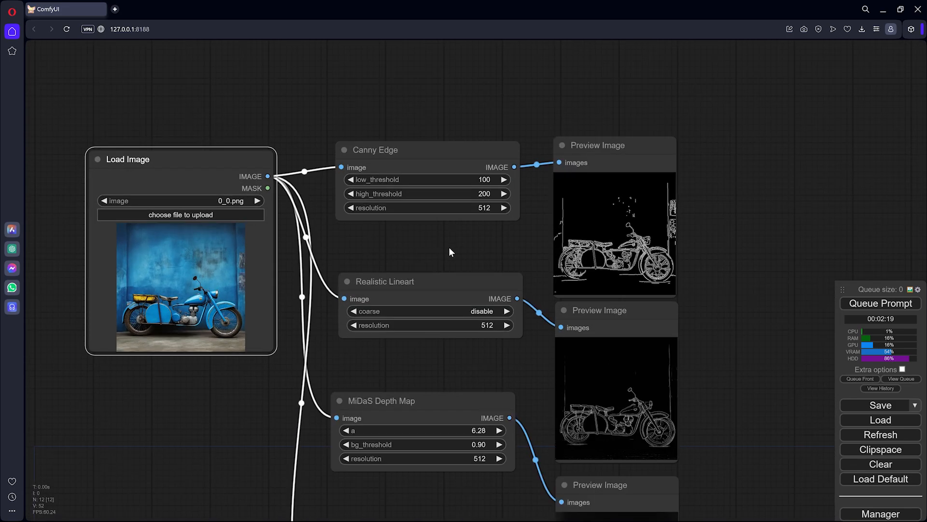
{"action": "left_click_drag", "start_coordinate": [449, 247], "coordinate": [392, 249]}
{"action": "scroll", "coordinate": [441, 246], "scroll_direction": "up", "scroll_amount": 8}
{"action": "scroll", "coordinate": [292, 237], "scroll_direction": "down", "scroll_amount": 3}
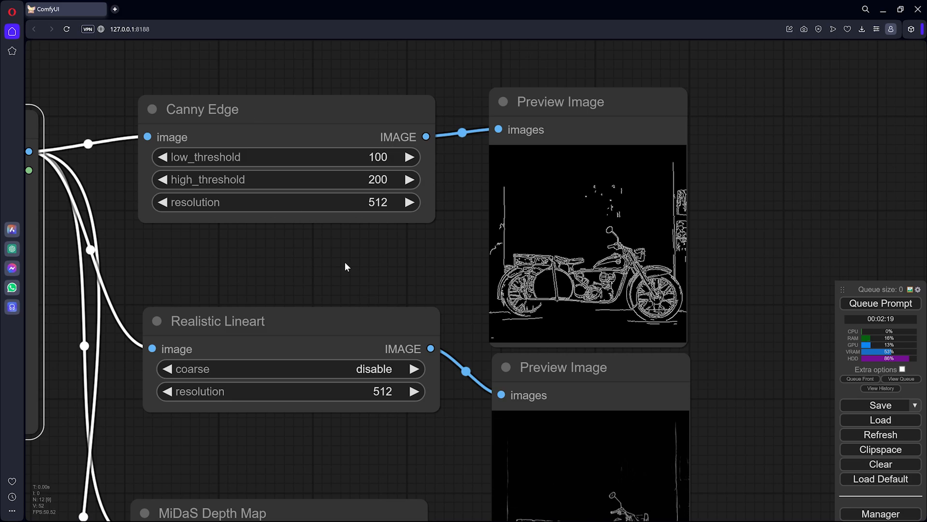
{"action": "left_click_drag", "start_coordinate": [349, 270], "coordinate": [355, 135]}
{"action": "left_click_drag", "start_coordinate": [427, 290], "coordinate": [246, 157]}
{"action": "scroll", "coordinate": [424, 265], "scroll_direction": "up", "scroll_amount": 9}
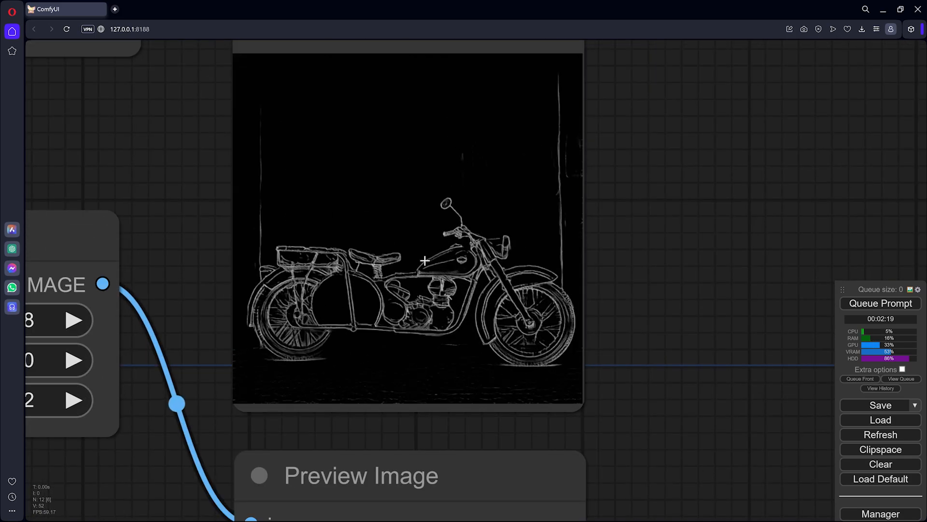
{"action": "scroll", "coordinate": [462, 298], "scroll_direction": "down", "scroll_amount": 6}
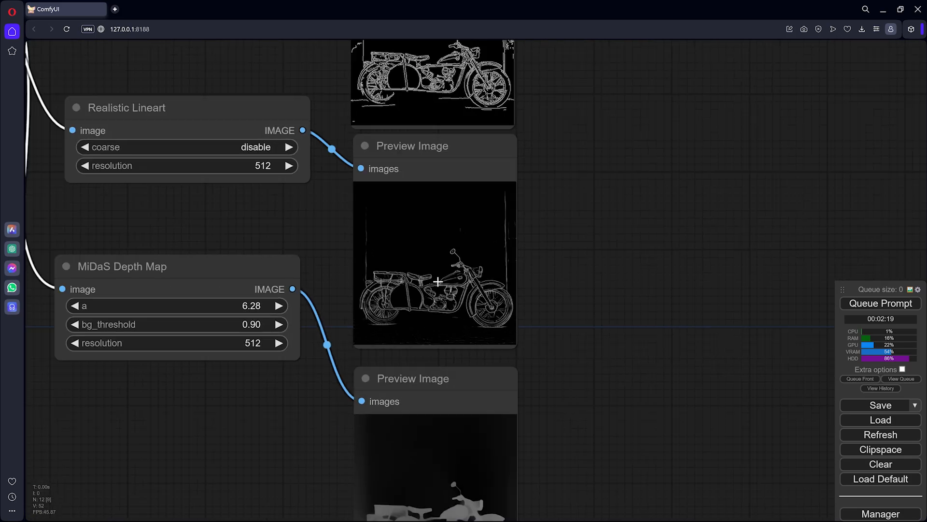
Step: Move the Realistic Lineart node slightly upward, keeping it between the Canny Edge and MiDaS Depth Map nodes
{"action": "left_click_drag", "start_coordinate": [322, 229], "coordinate": [425, 245]}
{"action": "left_click_drag", "start_coordinate": [345, 148], "coordinate": [343, 135]}
{"action": "left_click_drag", "start_coordinate": [386, 248], "coordinate": [341, 128]}
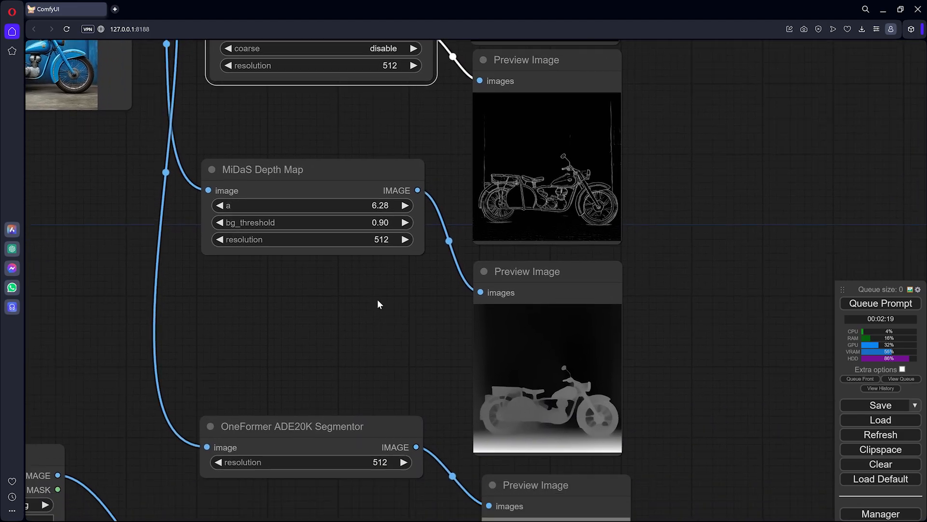
Step: Examine the MiDaS Depth Map node's settings and its depth preview of the motorcycle
{"action": "left_click_drag", "start_coordinate": [377, 298], "coordinate": [268, 207]}
{"action": "scroll", "coordinate": [389, 287], "scroll_direction": "up", "scroll_amount": 9}
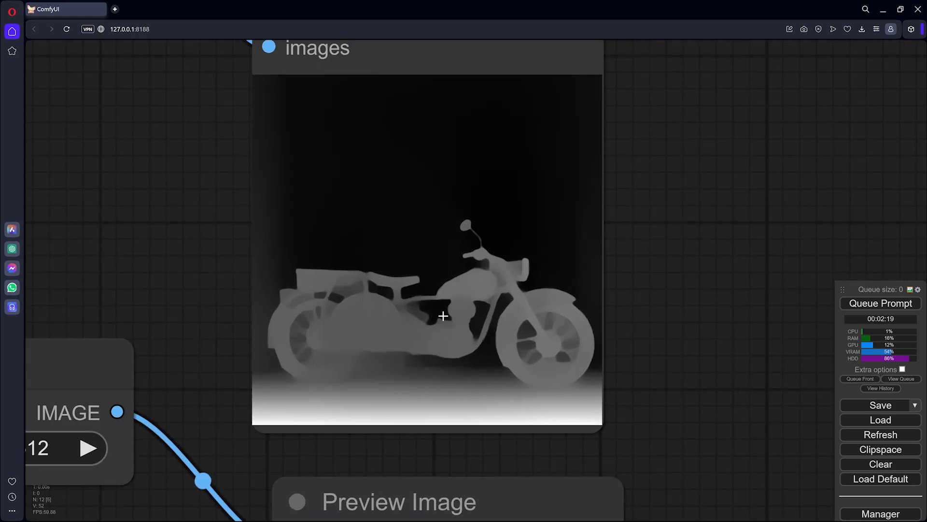
{"action": "scroll", "coordinate": [481, 316], "scroll_direction": "down", "scroll_amount": 4}
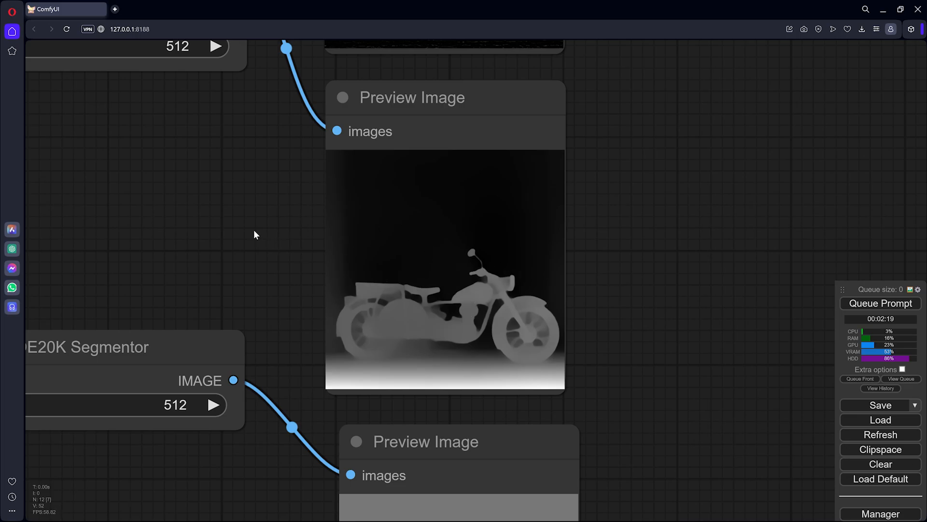
{"action": "left_click_drag", "start_coordinate": [269, 232], "coordinate": [424, 346]}
{"action": "left_click_drag", "start_coordinate": [332, 263], "coordinate": [386, 352]}
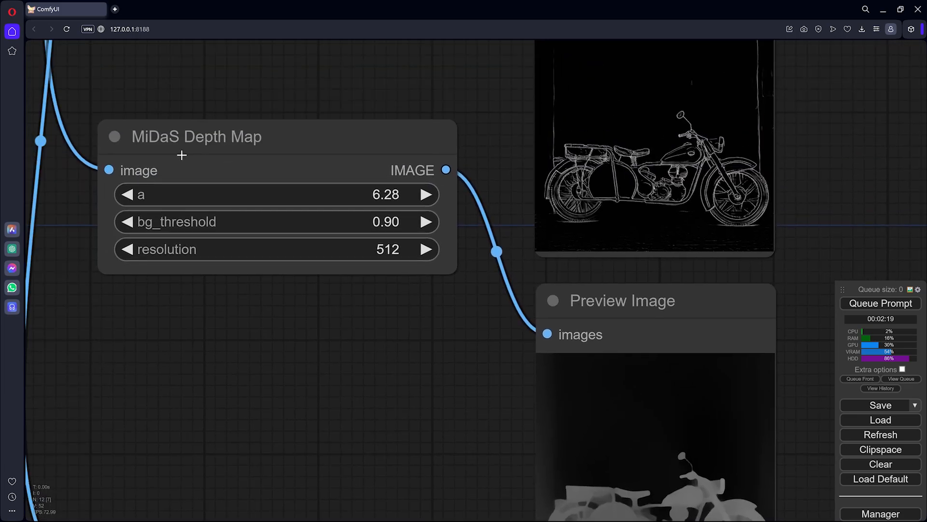
Step: Examine the OneFormer ADE20K Segmentor node and the coloured segmentation areas in its preview image
{"action": "scroll", "coordinate": [301, 225], "scroll_direction": "down", "scroll_amount": 6}
{"action": "left_click_drag", "start_coordinate": [338, 387], "coordinate": [338, 257]}
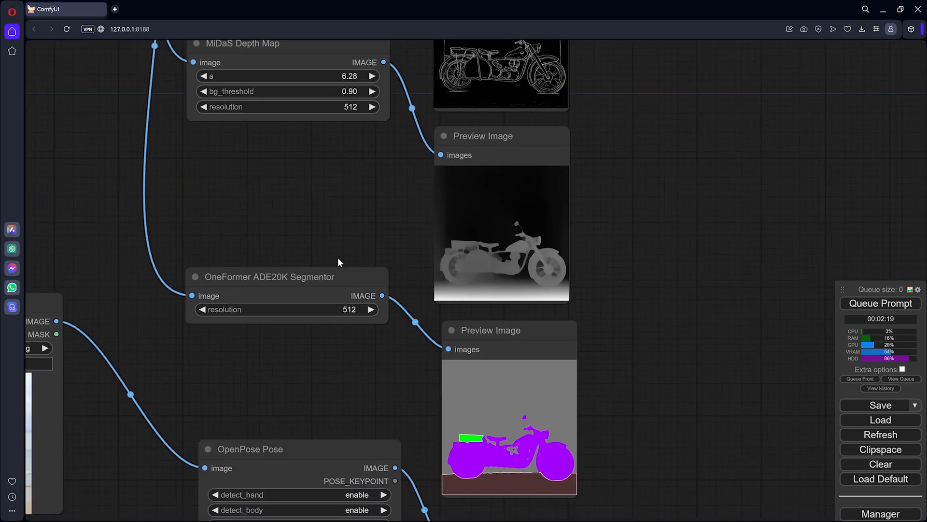
{"action": "left_click_drag", "start_coordinate": [391, 360], "coordinate": [341, 245]}
{"action": "scroll", "coordinate": [425, 314], "scroll_direction": "up", "scroll_amount": 5}
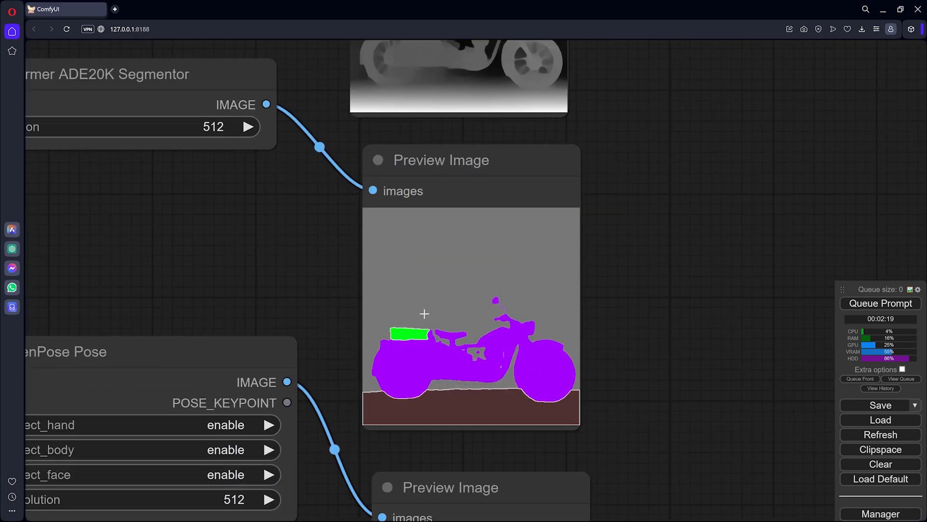
{"action": "left_click_drag", "start_coordinate": [260, 257], "coordinate": [409, 328]}
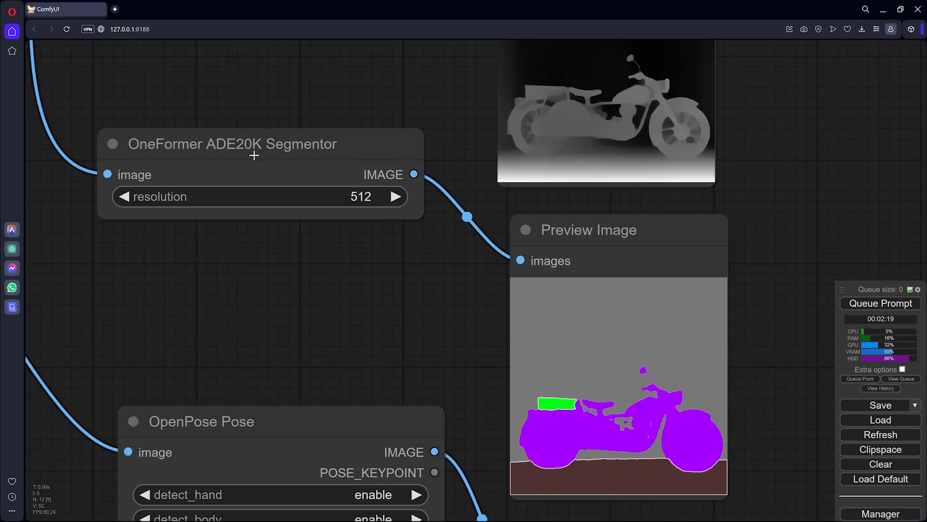
{"action": "left_click_drag", "start_coordinate": [334, 240], "coordinate": [154, 110]}
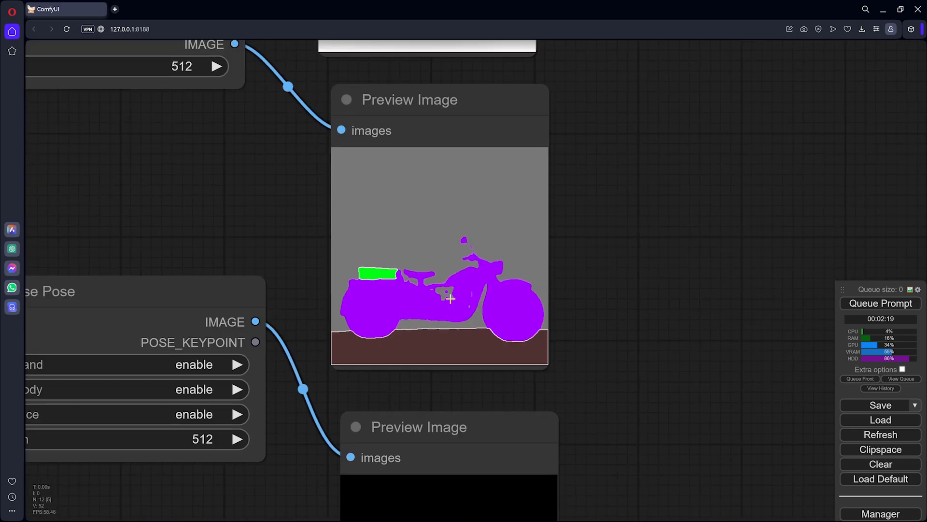
{"action": "scroll", "coordinate": [452, 298], "scroll_direction": "up", "scroll_amount": 8}
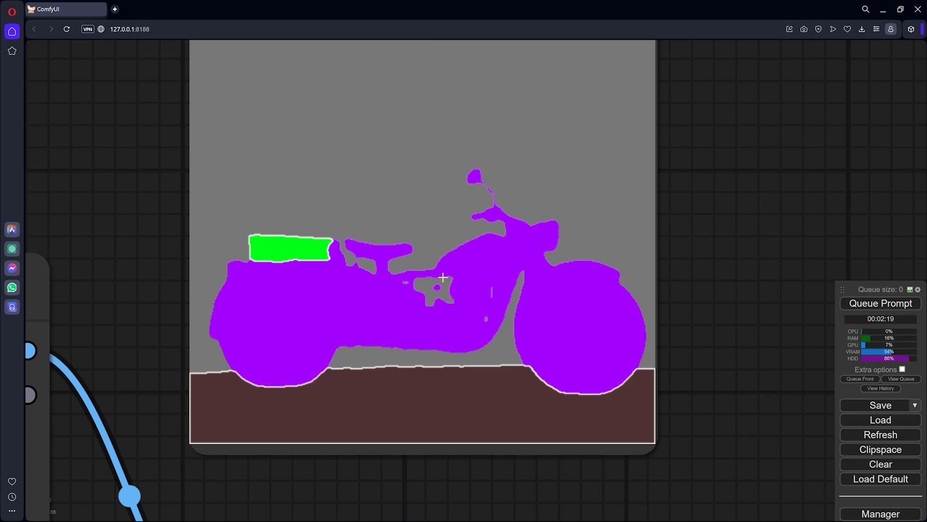
{"action": "scroll", "coordinate": [441, 277], "scroll_direction": "down", "scroll_amount": 4}
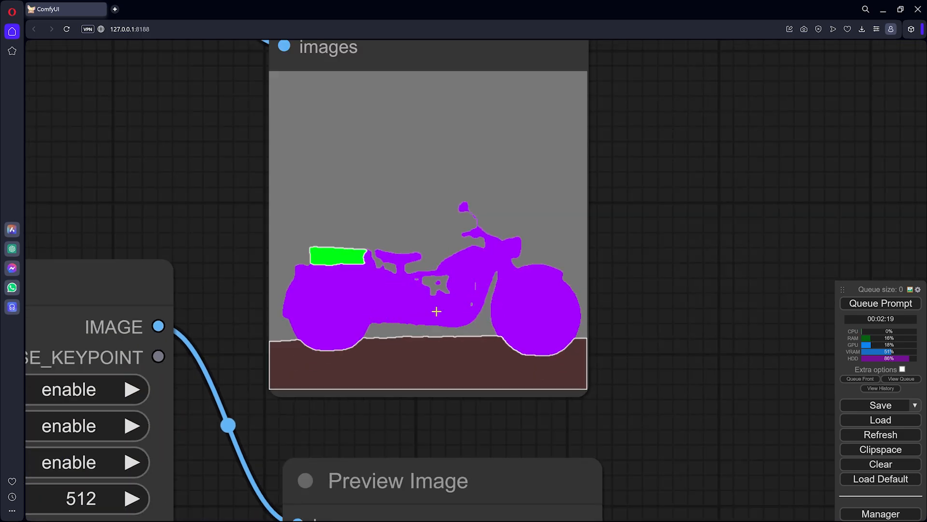
Step: Compare the OpenPose Pose skeleton preview with its source photo, Saut photos.jpg, in the second Load Image node
{"action": "scroll", "coordinate": [436, 311], "scroll_direction": "down", "scroll_amount": 10}
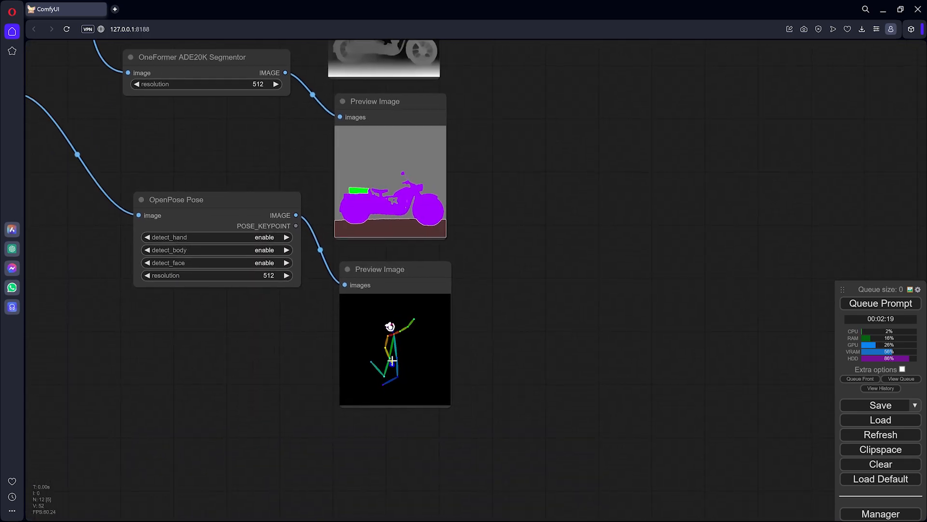
{"action": "scroll", "coordinate": [392, 360], "scroll_direction": "up", "scroll_amount": 12}
{"action": "scroll", "coordinate": [346, 337], "scroll_direction": "down", "scroll_amount": 9}
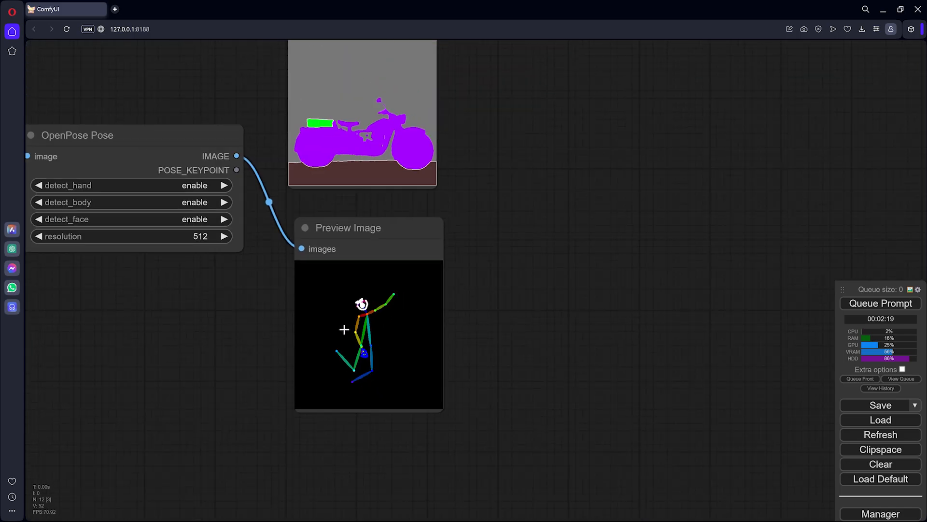
{"action": "scroll", "coordinate": [532, 376], "scroll_direction": "down", "scroll_amount": 5}
{"action": "scroll", "coordinate": [447, 398], "scroll_direction": "up", "scroll_amount": 10}
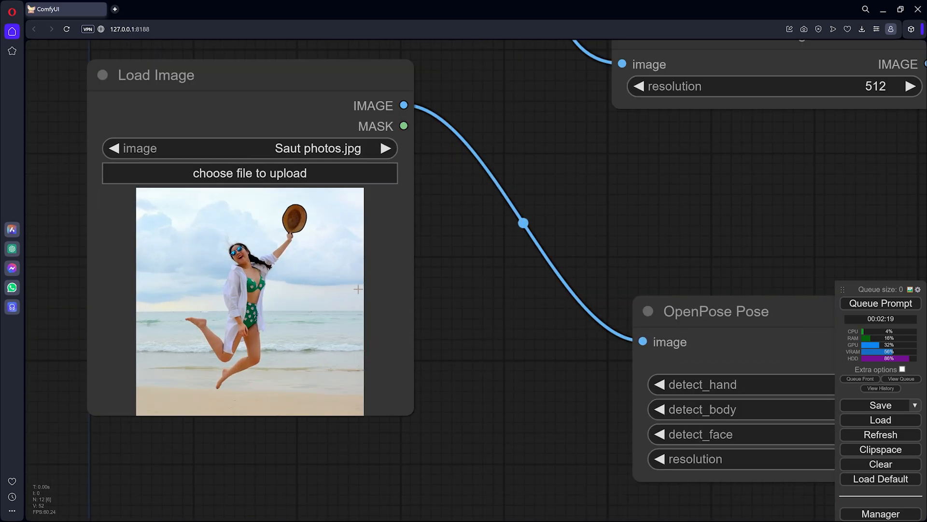
{"action": "scroll", "coordinate": [505, 259], "scroll_direction": "down", "scroll_amount": 14}
Step: Nudge the OneFormer ADE20K Segmentor, OpenPose Pose and Canny Edge nodes to tidy the column of preprocessors
{"action": "left_click_drag", "start_coordinate": [494, 265], "coordinate": [379, 367]}
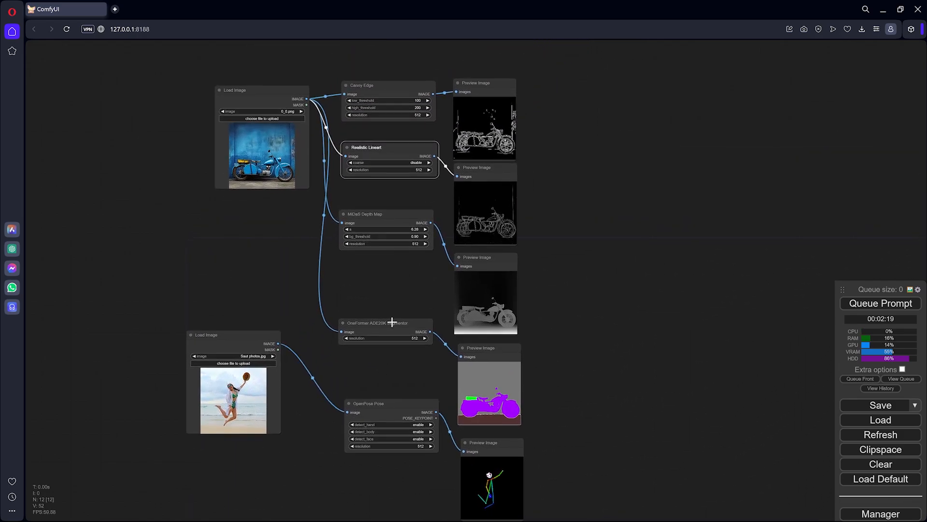
{"action": "left_click_drag", "start_coordinate": [391, 322], "coordinate": [393, 317]}
{"action": "left_click_drag", "start_coordinate": [400, 410], "coordinate": [393, 402]}
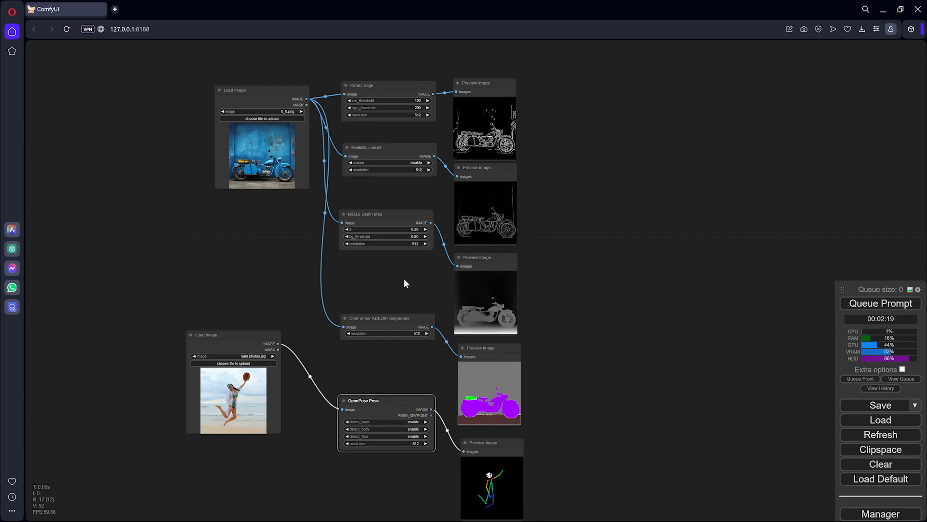
{"action": "left_click_drag", "start_coordinate": [536, 382], "coordinate": [503, 330]}
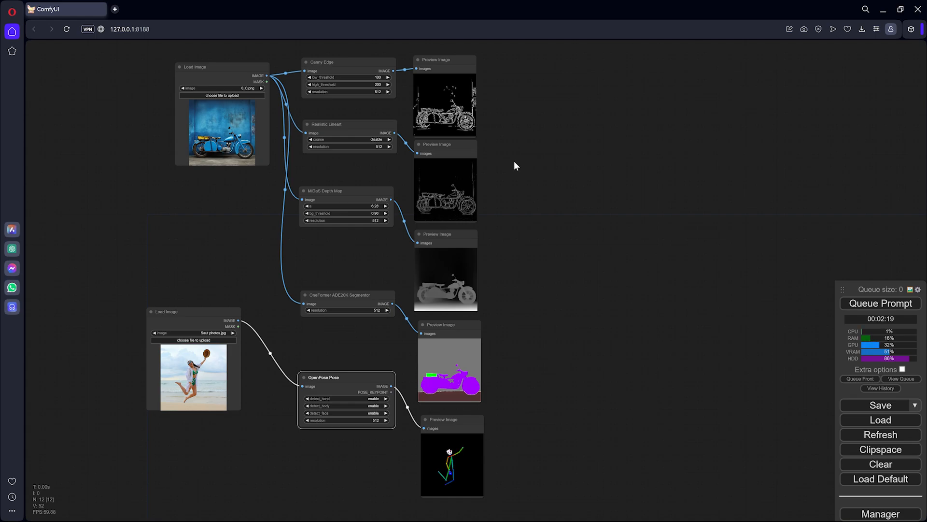
{"action": "left_click_drag", "start_coordinate": [510, 167], "coordinate": [486, 173]}
{"action": "left_click_drag", "start_coordinate": [330, 71], "coordinate": [328, 70]}
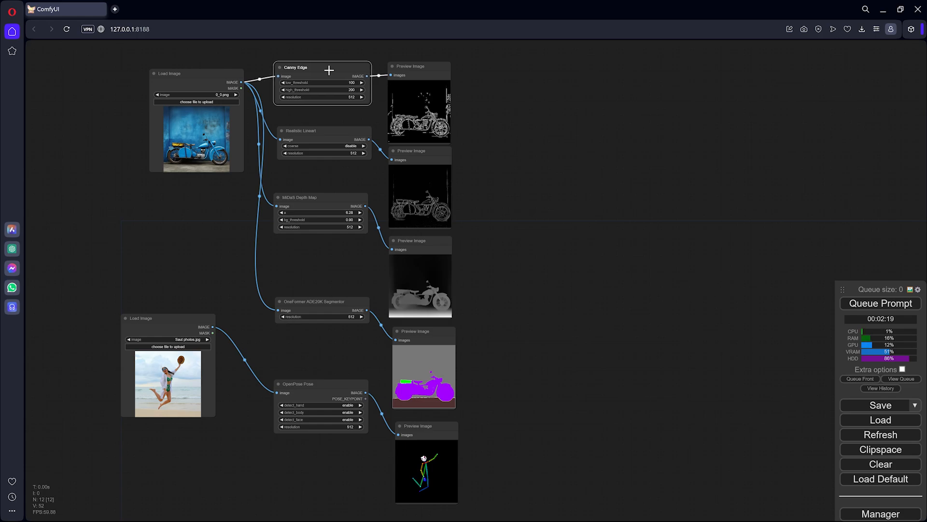
Step: Reposition the floating queue menu to reach the Manager, and look up controlnet among the installable custom nodes before closing the Manager
{"action": "left_click_drag", "start_coordinate": [855, 285], "coordinate": [769, 174]}
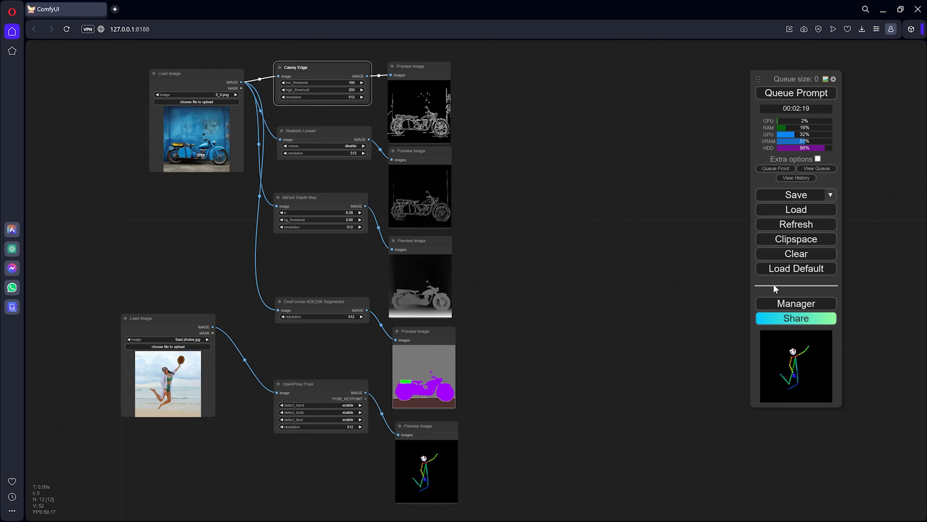
{"action": "left_click", "coordinate": [781, 308]}
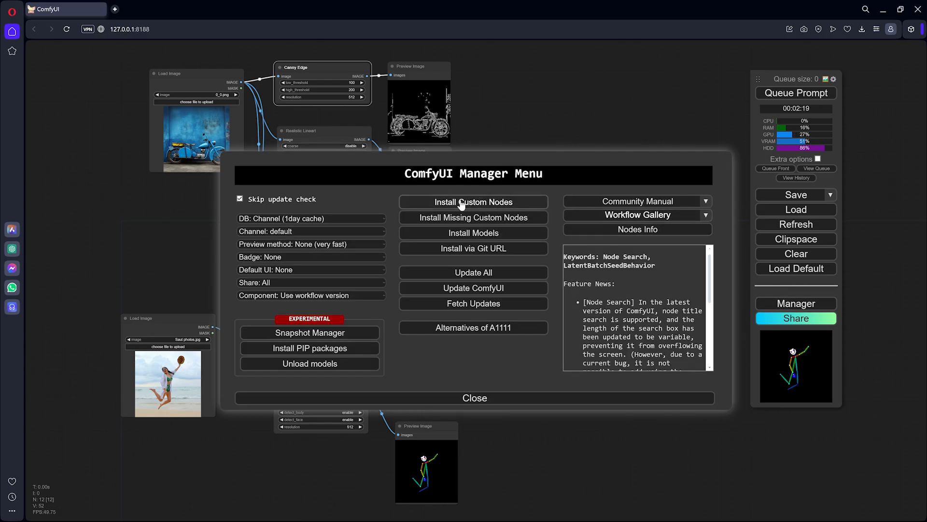
{"action": "left_click", "coordinate": [460, 203]}
{"action": "left_click_drag", "start_coordinate": [721, 103], "coordinate": [660, 98]}
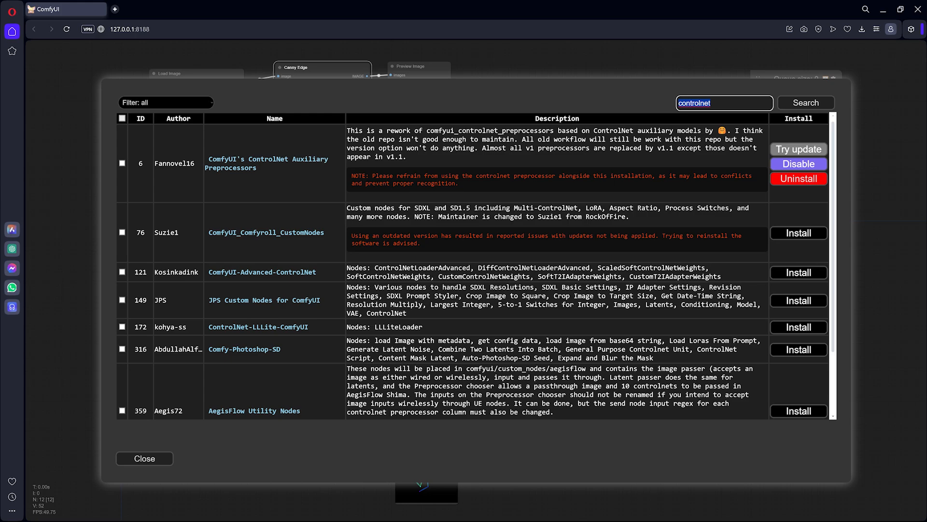
{"action": "left_click", "coordinate": [164, 455]}
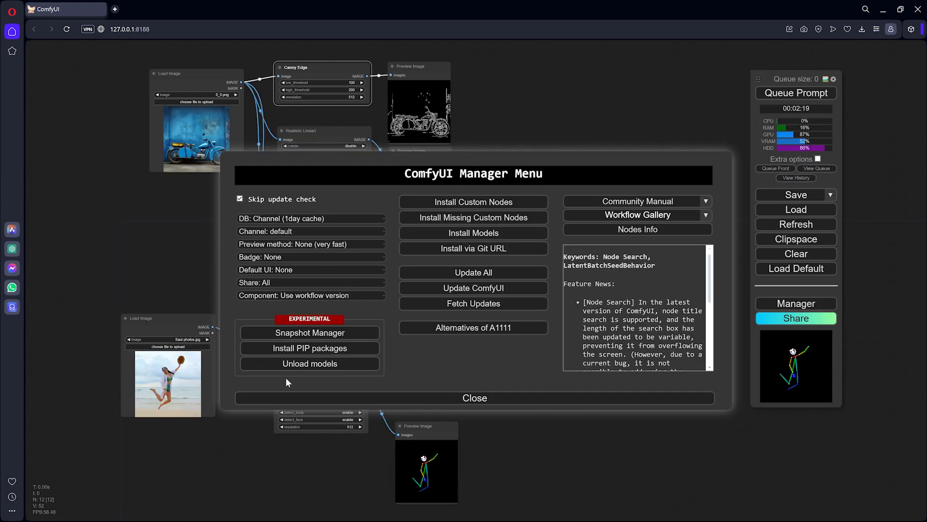
{"action": "left_click", "coordinate": [440, 398]}
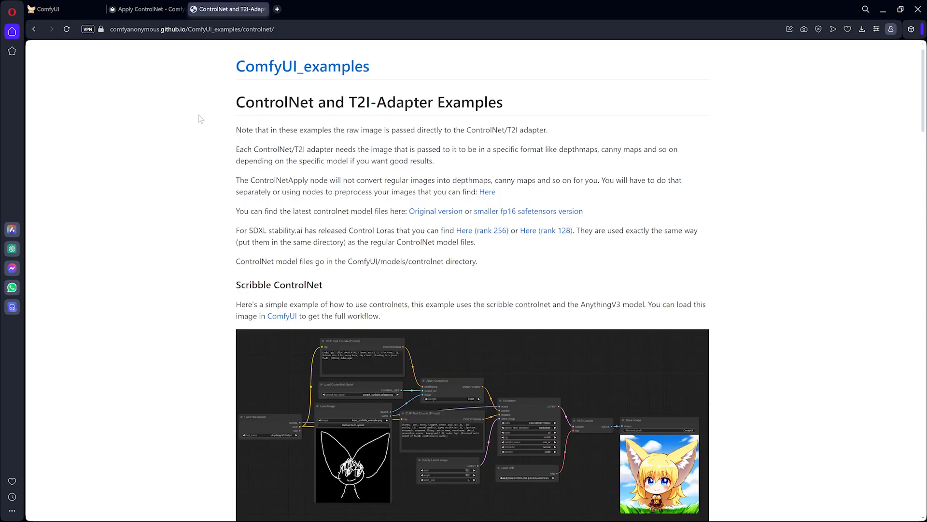
Step: Read the ControlNet and T2I-Adapter Examples page, covering the model download links, model directory and Scribble ControlNet workflow
{"action": "scroll", "coordinate": [203, 112], "scroll_direction": "down", "scroll_amount": 2}
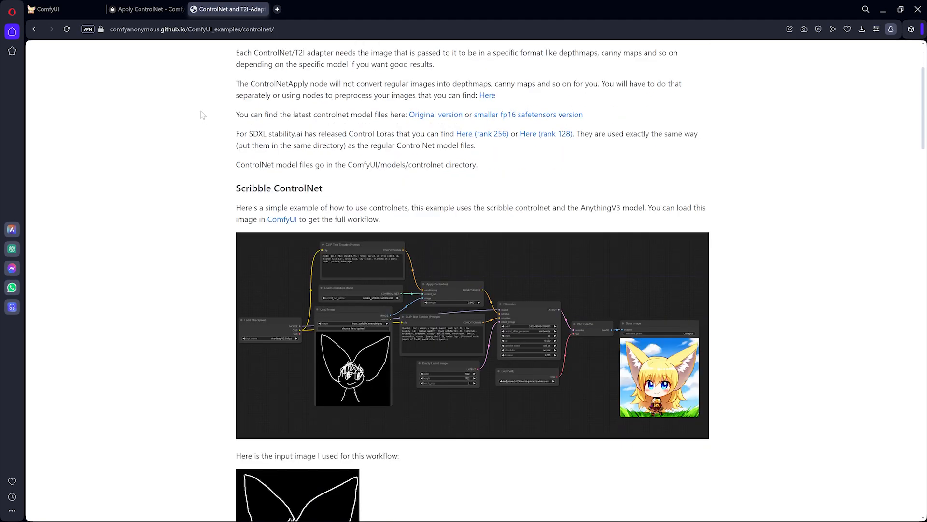
{"action": "scroll", "coordinate": [203, 108], "scroll_direction": "down", "scroll_amount": 2}
{"action": "scroll", "coordinate": [379, 150], "scroll_direction": "up", "scroll_amount": 2}
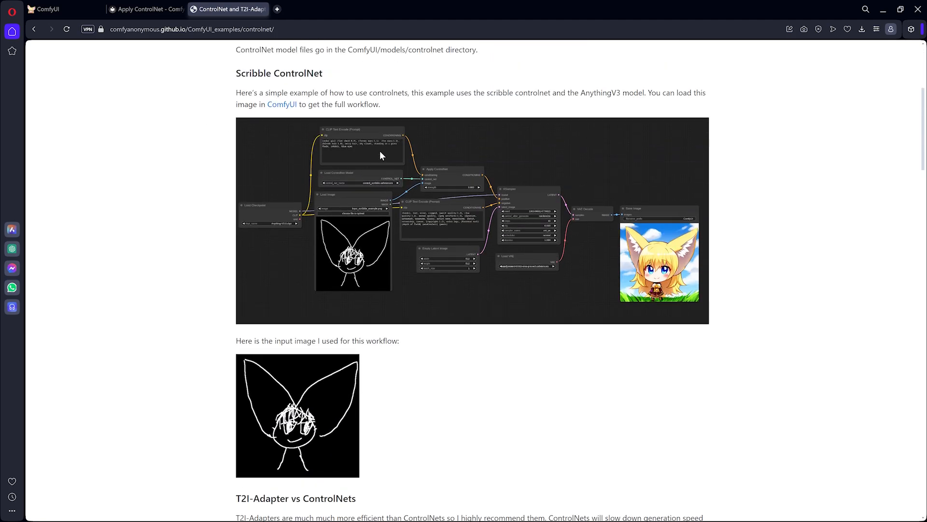
{"action": "left_click_drag", "start_coordinate": [388, 235], "coordinate": [96, 150]}
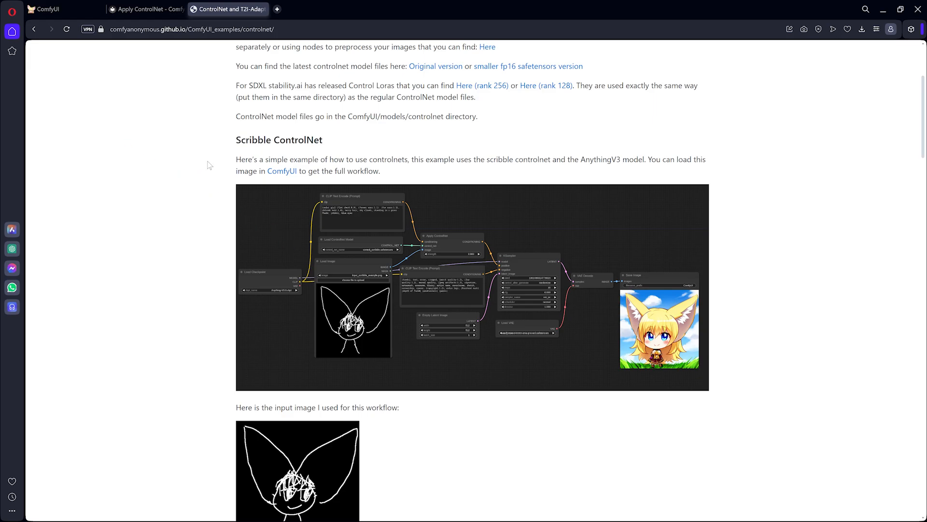
{"action": "scroll", "coordinate": [203, 161], "scroll_direction": "up", "scroll_amount": 2}
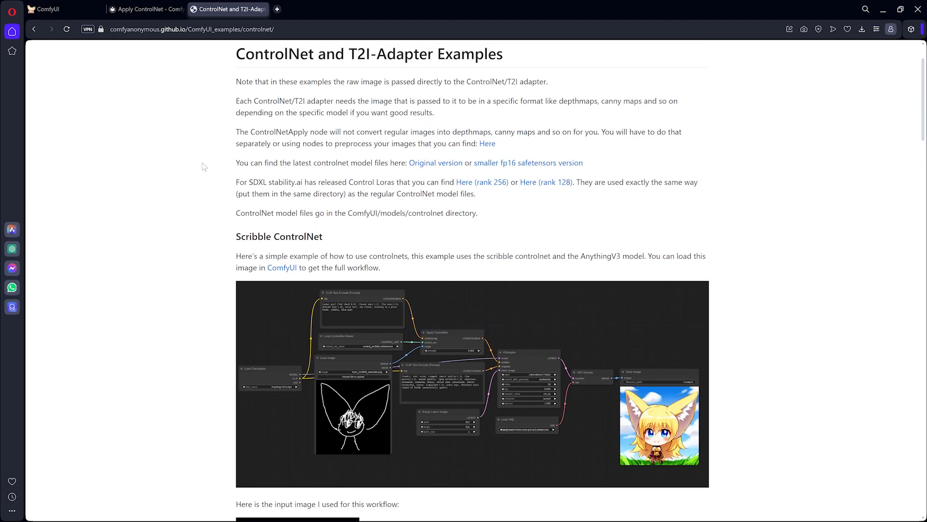
{"action": "scroll", "coordinate": [214, 146], "scroll_direction": "up", "scroll_amount": 1}
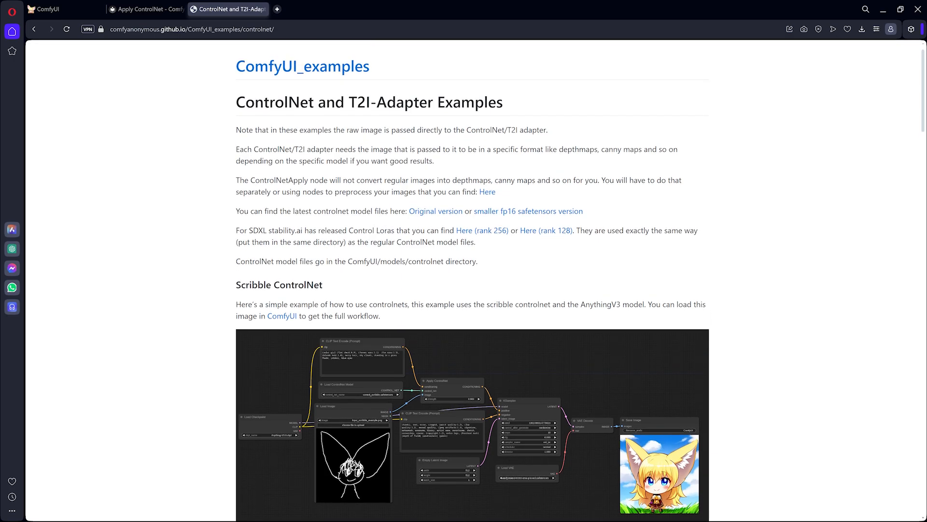
Step: Review the notes on the latest ControlNet model files and the ComfyUI/models/controlnet directory
{"action": "left_click_drag", "start_coordinate": [376, 211], "coordinate": [302, 211]}
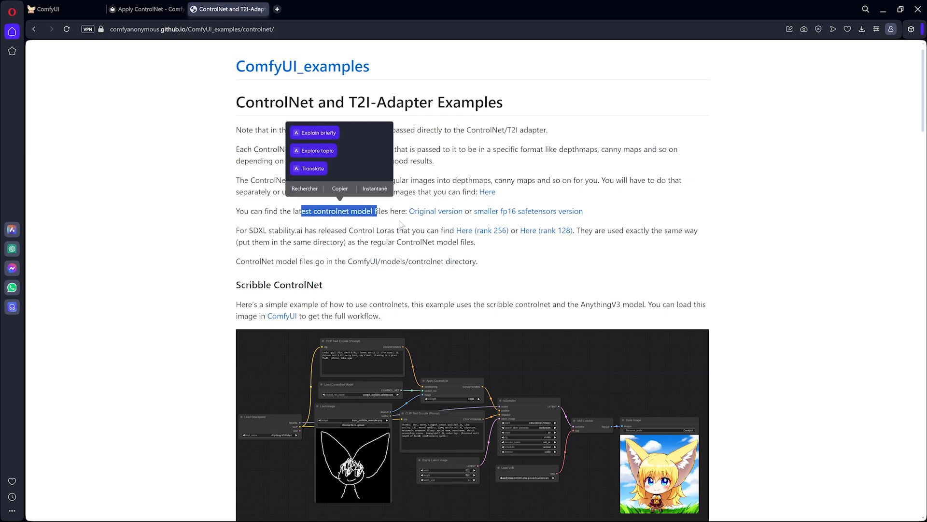
{"action": "left_click", "coordinate": [545, 252]}
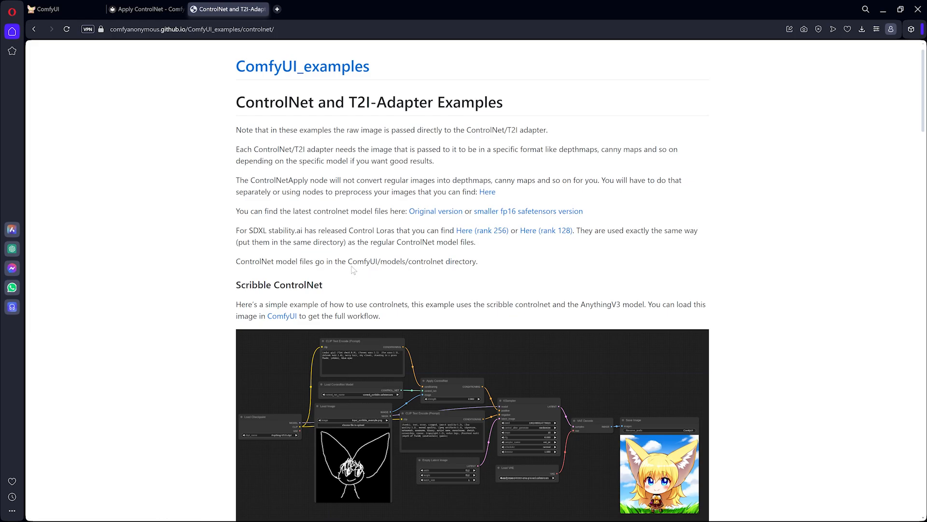
{"action": "left_click_drag", "start_coordinate": [348, 261], "coordinate": [444, 261]}
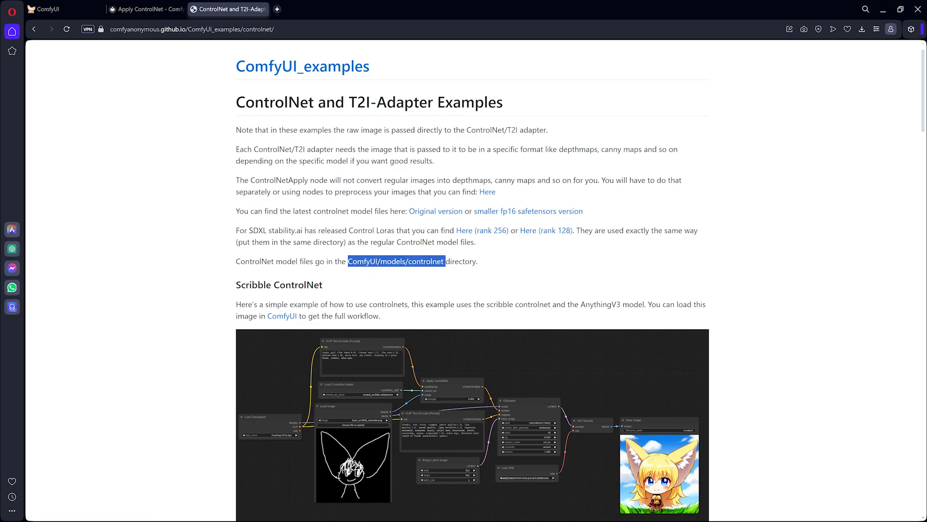
{"action": "left_click", "coordinate": [444, 261]}
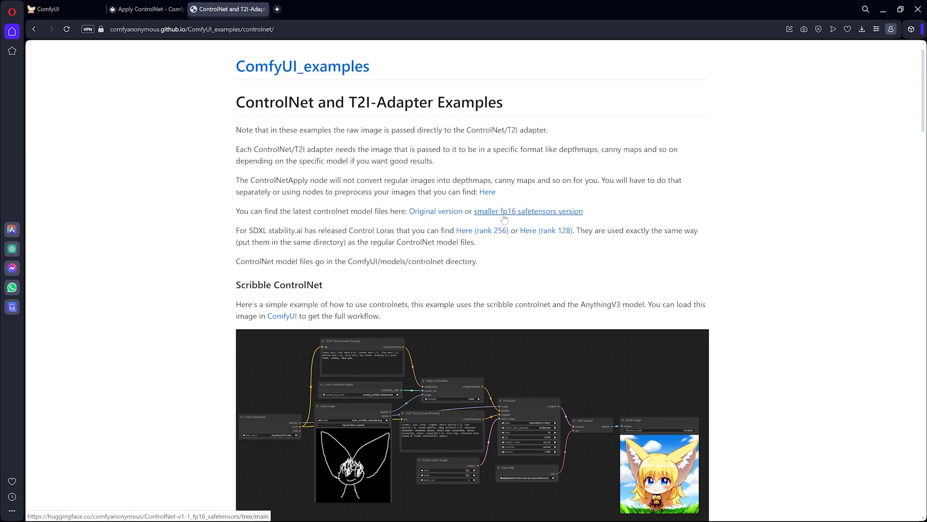
Step: Open the original version of the ControlNet models and examine the ControlNet-v1-1 file list on Hugging Face
{"action": "left_click", "coordinate": [433, 213]}
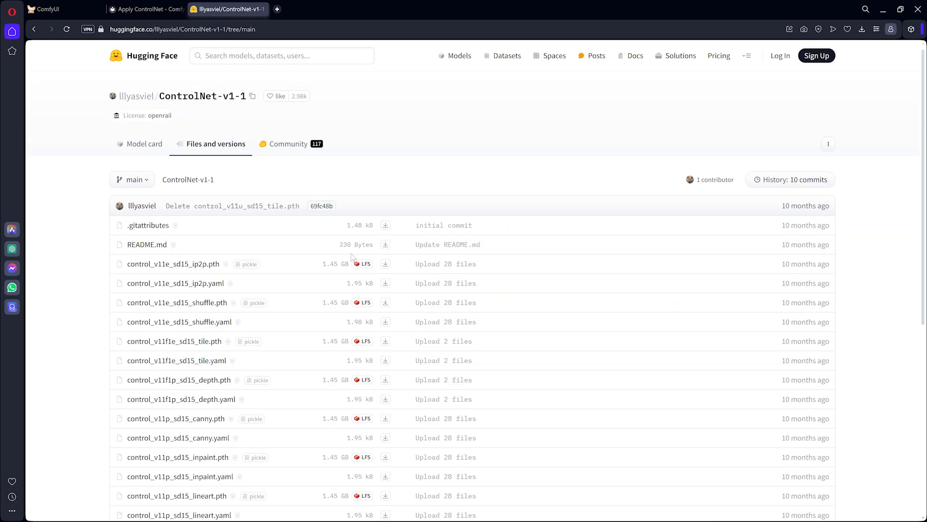
{"action": "scroll", "coordinate": [351, 251], "scroll_direction": "down", "scroll_amount": 2}
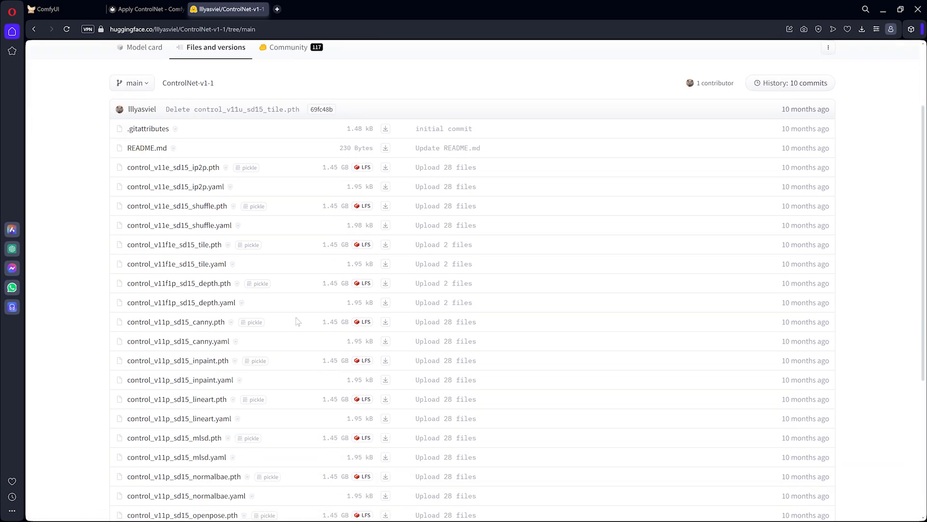
{"action": "scroll", "coordinate": [296, 321], "scroll_direction": "down", "scroll_amount": 3}
{"action": "scroll", "coordinate": [294, 291], "scroll_direction": "down", "scroll_amount": 2}
{"action": "scroll", "coordinate": [299, 288], "scroll_direction": "up", "scroll_amount": 5}
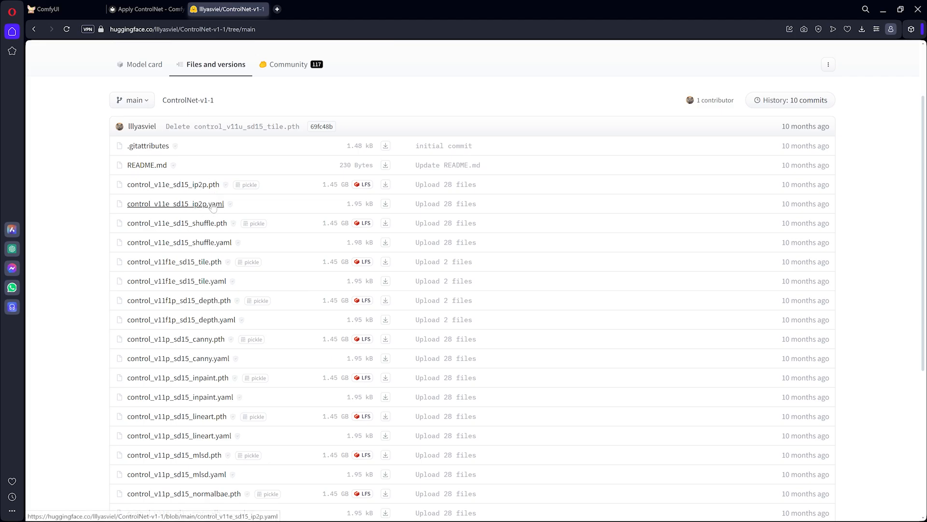
{"action": "scroll", "coordinate": [215, 240], "scroll_direction": "down", "scroll_amount": 1}
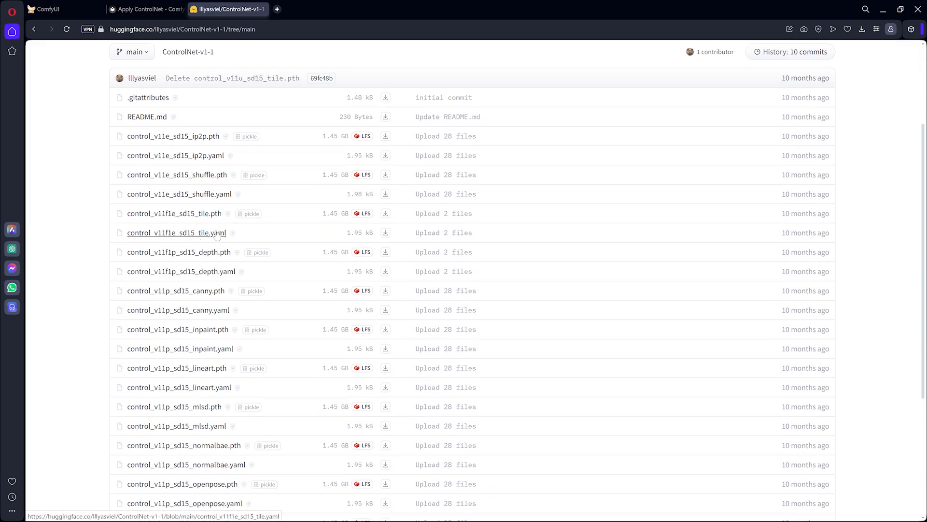
{"action": "scroll", "coordinate": [232, 228], "scroll_direction": "down", "scroll_amount": 1}
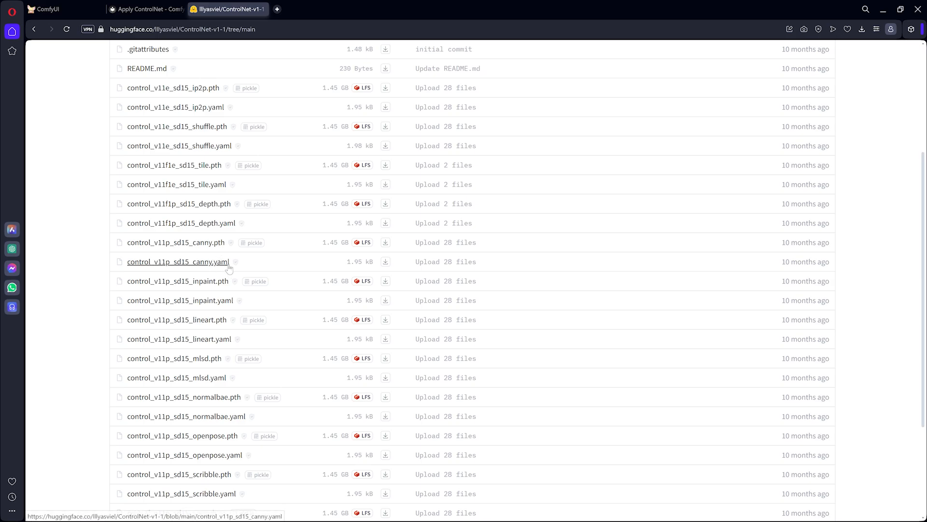
{"action": "scroll", "coordinate": [208, 279], "scroll_direction": "down", "scroll_amount": 1}
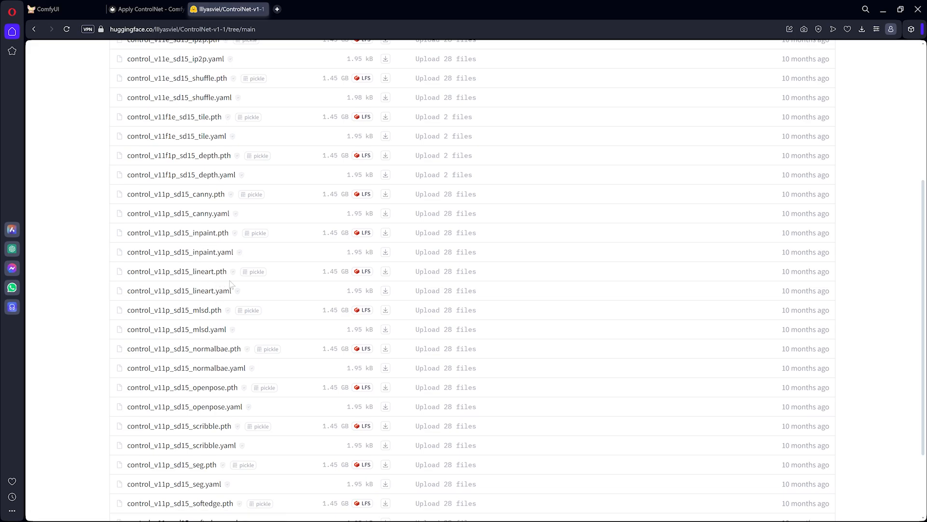
{"action": "scroll", "coordinate": [230, 280], "scroll_direction": "down", "scroll_amount": 2}
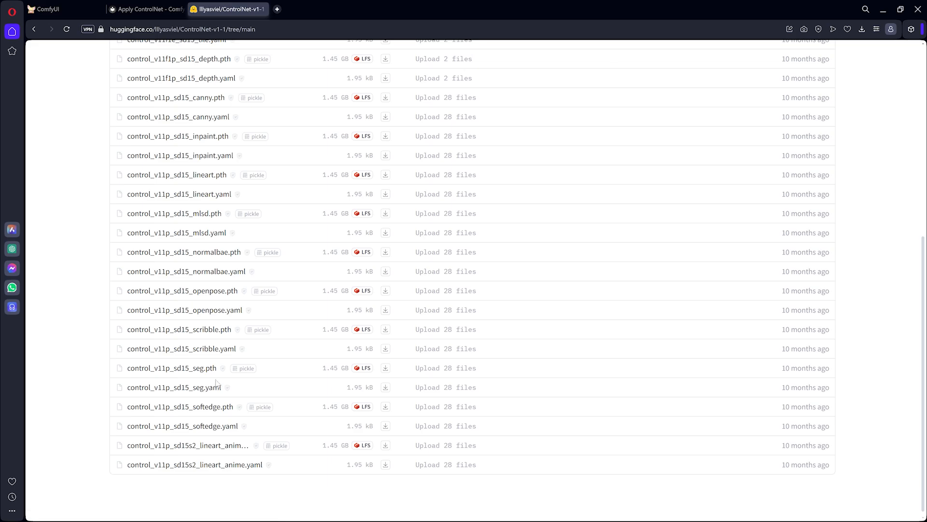
{"action": "scroll", "coordinate": [217, 383], "scroll_direction": "up", "scroll_amount": 5}
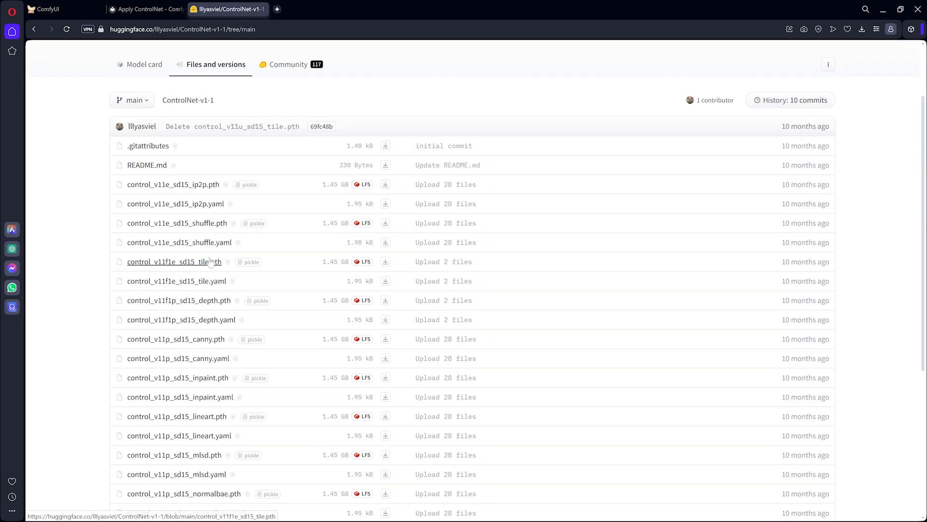
{"action": "scroll", "coordinate": [214, 382], "scroll_direction": "down", "scroll_amount": 2}
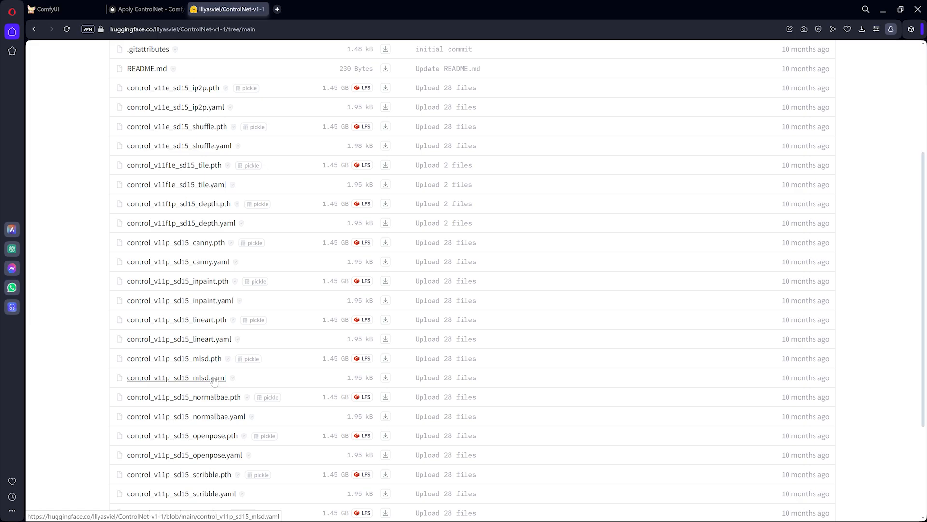
Step: Return to the examples page, review the SDXL Control LoRA and directory notes, and open the rank 128 files
{"action": "left_click", "coordinate": [36, 29]}
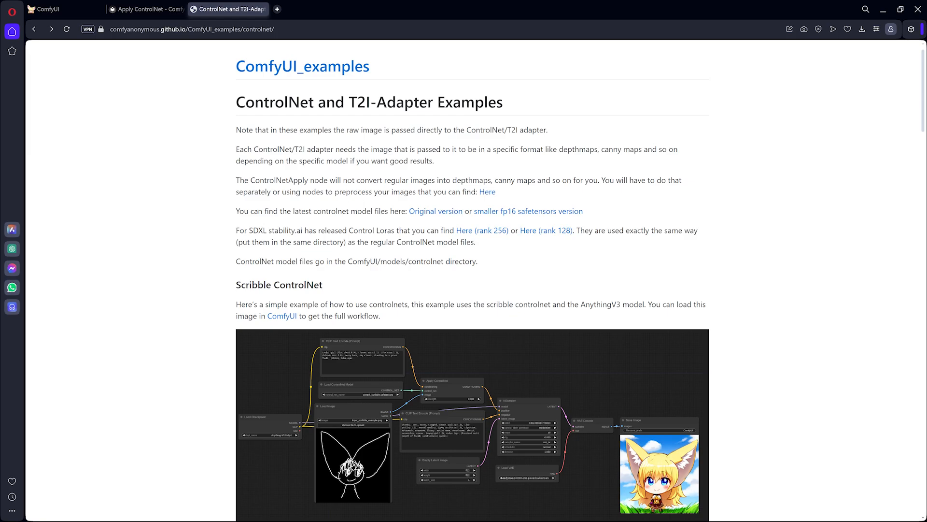
{"action": "left_click_drag", "start_coordinate": [236, 230], "coordinate": [454, 232]}
{"action": "left_click", "coordinate": [485, 246]}
{"action": "left_click_drag", "start_coordinate": [344, 243], "coordinate": [236, 245]}
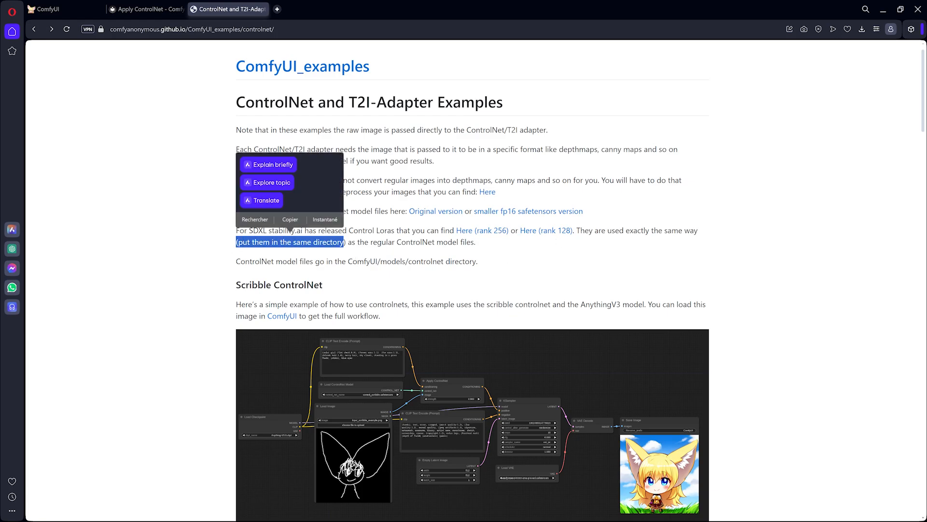
{"action": "left_click", "coordinate": [288, 224]}
{"action": "left_click_drag", "start_coordinate": [348, 261], "coordinate": [480, 262]}
{"action": "left_click", "coordinate": [533, 264]}
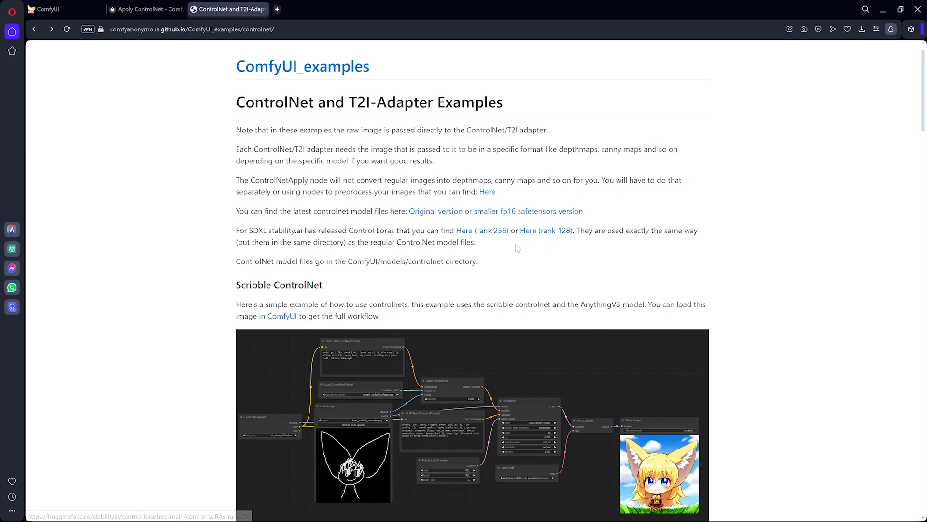
{"action": "left_click", "coordinate": [552, 231]}
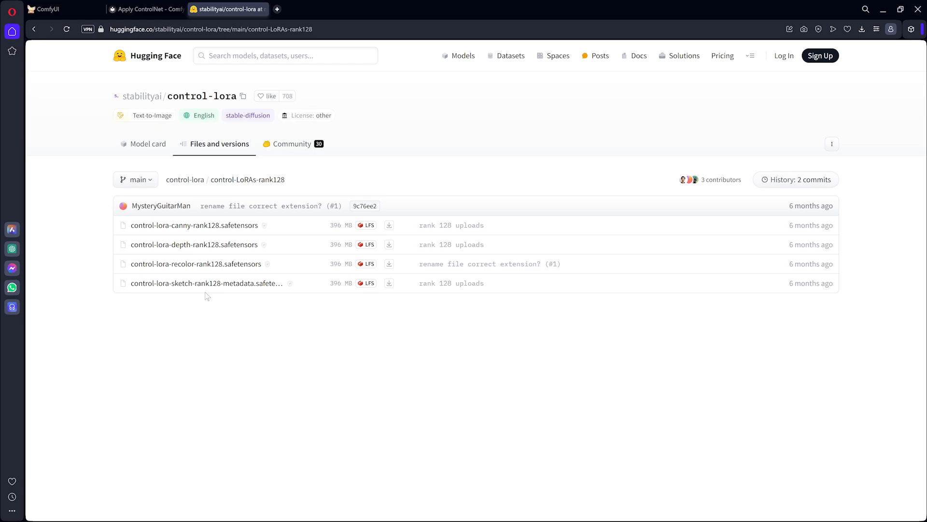
Step: Switch to ComfyUI and replace the preprocessor graph with the default workflow
{"action": "left_click", "coordinate": [63, 10]}
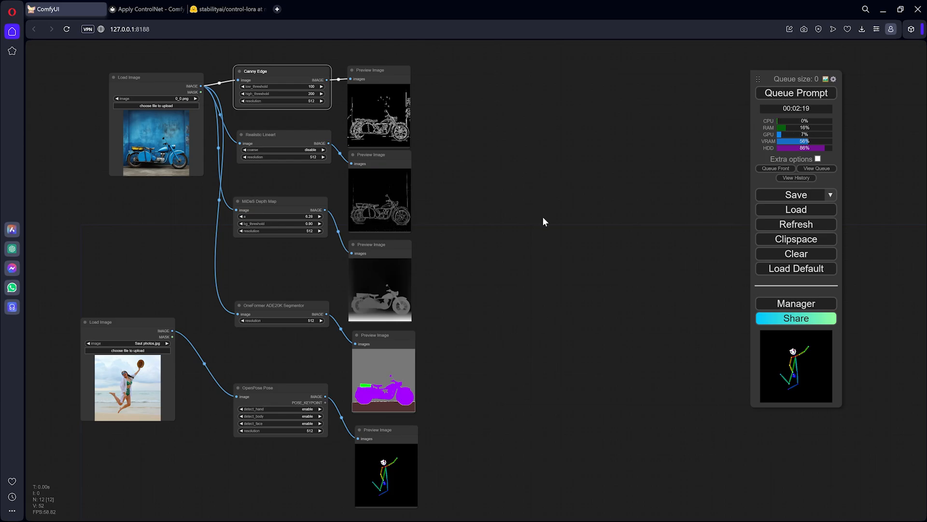
{"action": "left_click_drag", "start_coordinate": [538, 224], "coordinate": [496, 236]}
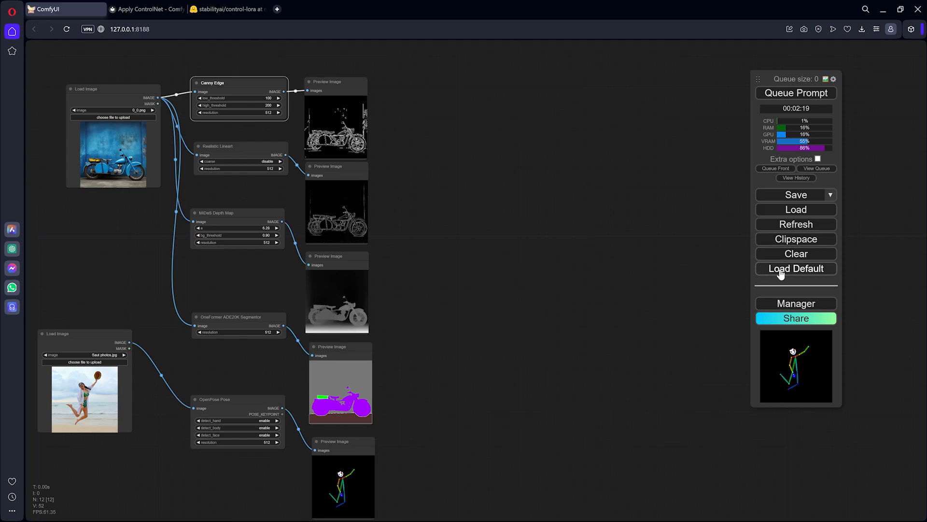
{"action": "left_click", "coordinate": [780, 270]}
{"action": "left_click", "coordinate": [526, 85]}
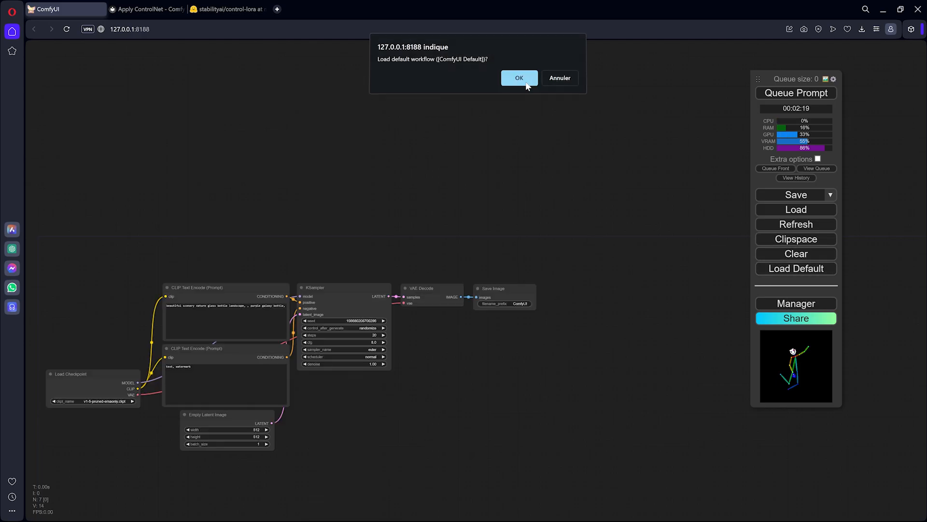
{"action": "left_click_drag", "start_coordinate": [333, 386], "coordinate": [445, 308]}
{"action": "scroll", "coordinate": [270, 251], "scroll_direction": "up", "scroll_amount": 3}
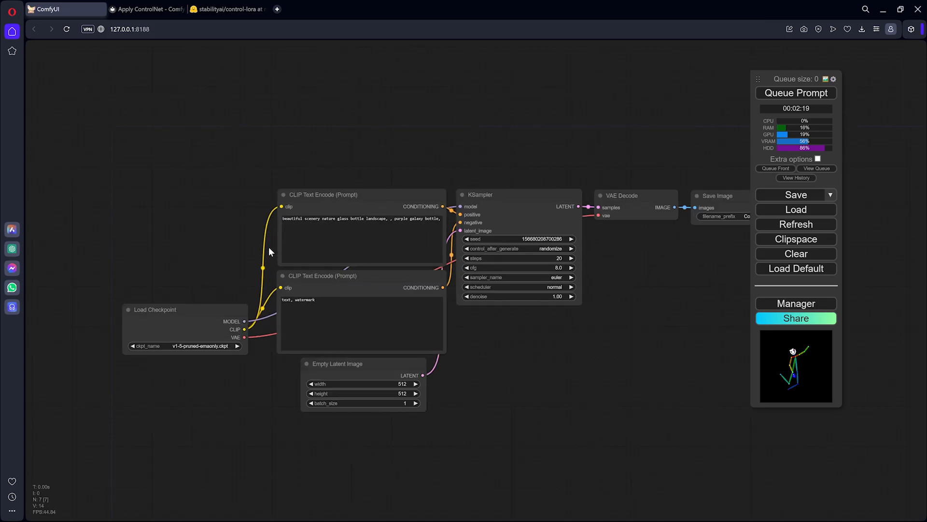
Step: Move the floating queue menu clear of the Save Image node and set the checkpoint to Deliberate_v5.safetensors
{"action": "scroll", "coordinate": [269, 251], "scroll_direction": "up", "scroll_amount": 1}
{"action": "left_click_drag", "start_coordinate": [577, 317], "coordinate": [558, 295]}
{"action": "left_click_drag", "start_coordinate": [782, 78], "coordinate": [866, 75]}
{"action": "left_click_drag", "start_coordinate": [608, 264], "coordinate": [601, 237]}
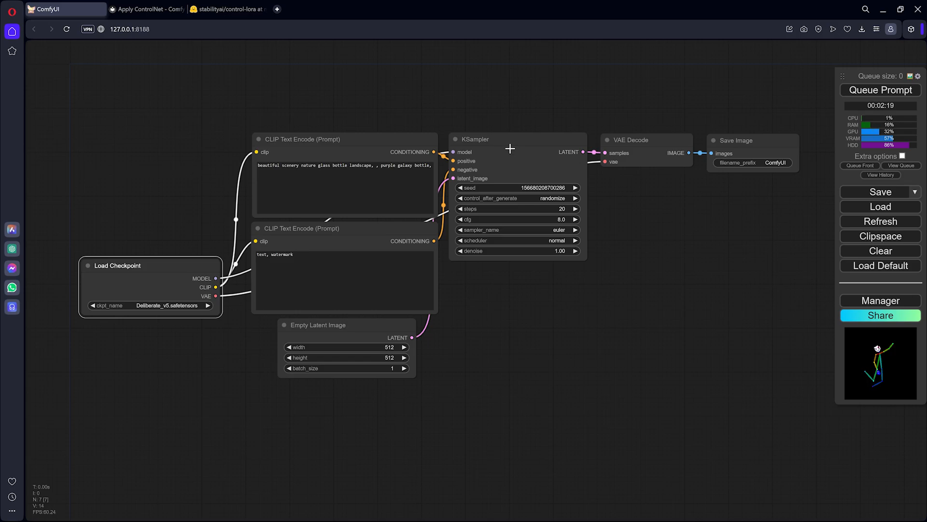
Step: Add a ControlNetApply node in the empty space above the positive prompt and KSampler nodes
{"action": "left_click_drag", "start_coordinate": [505, 144], "coordinate": [454, 235]}
{"action": "left_click_drag", "start_coordinate": [366, 241], "coordinate": [367, 237]}
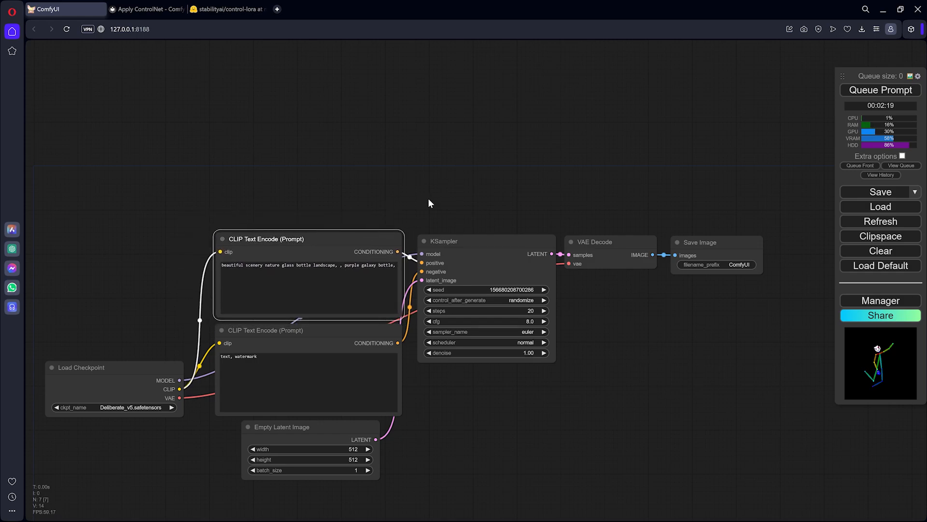
{"action": "left_click_drag", "start_coordinate": [428, 198], "coordinate": [385, 293]}
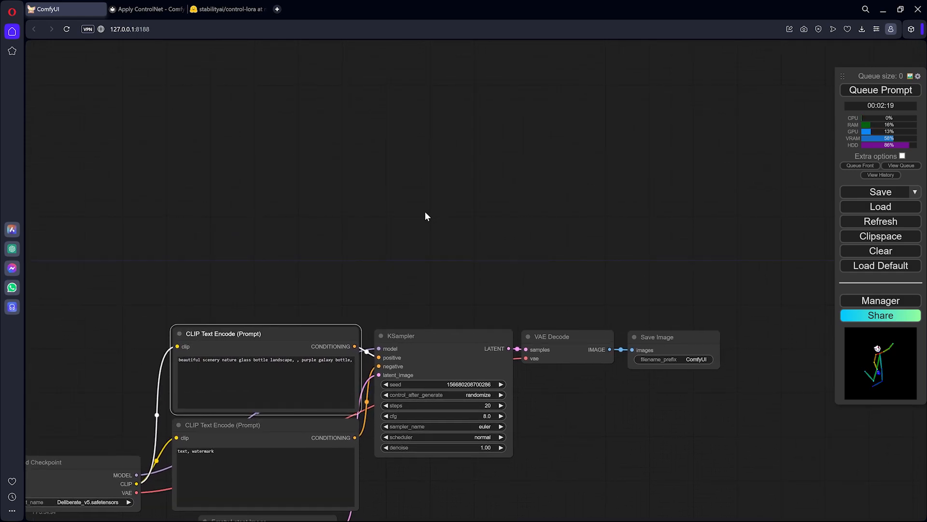
{"action": "double_click", "coordinate": [427, 209]}
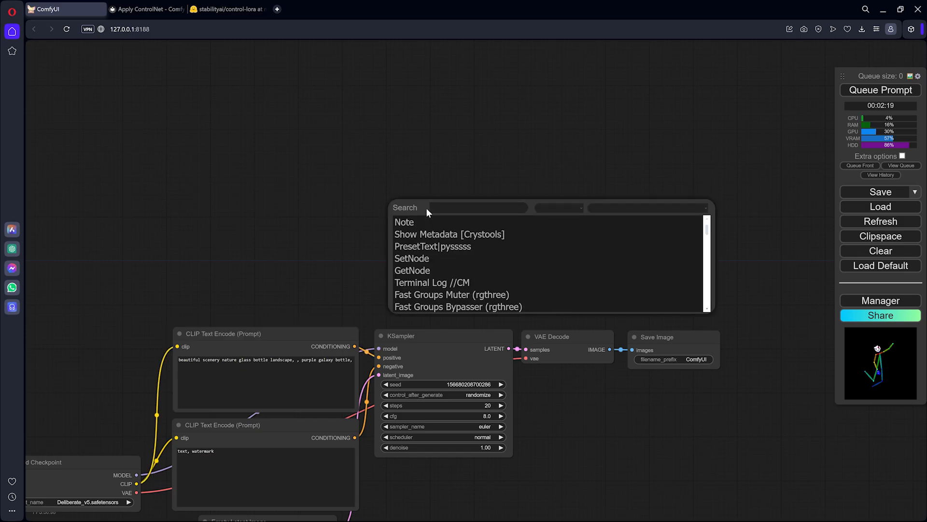
{"action": "type", "text": "cont"}
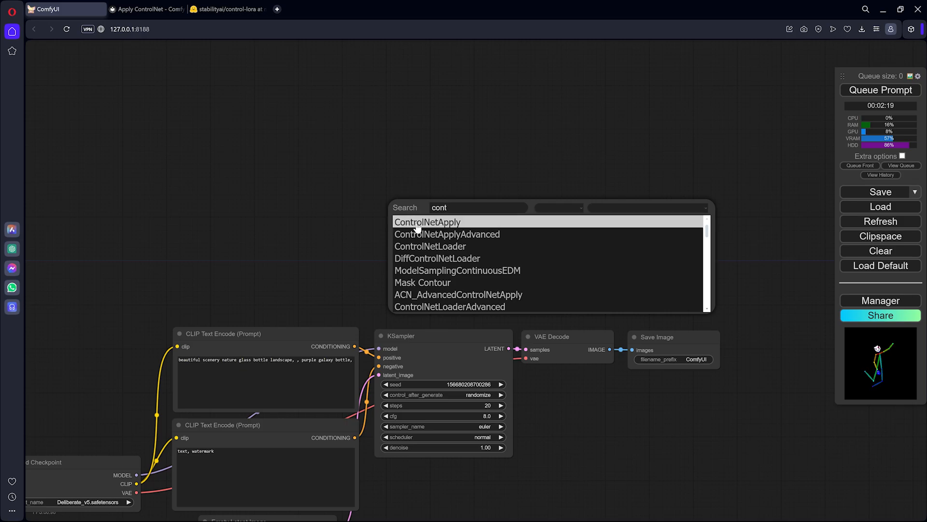
{"action": "left_click", "coordinate": [417, 227]}
{"action": "left_click_drag", "start_coordinate": [476, 201], "coordinate": [372, 180]}
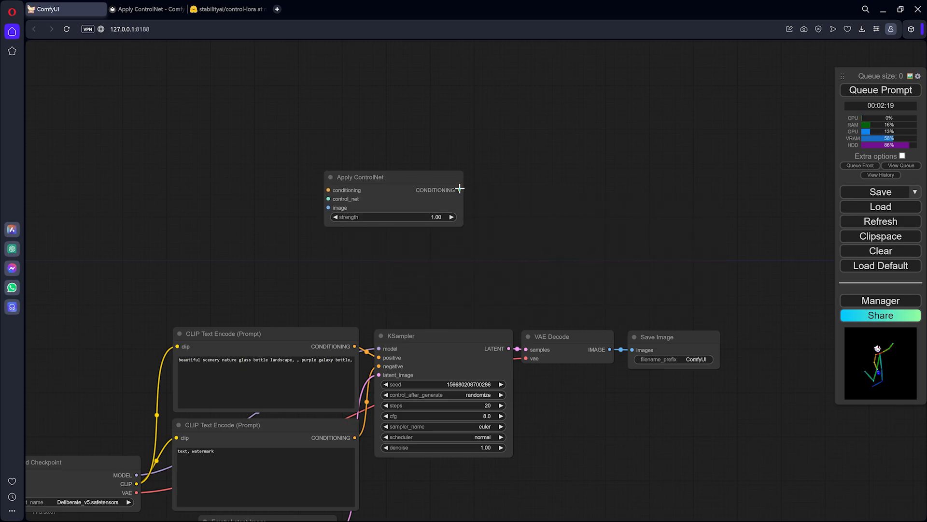
Step: Route the positive prompt's conditioning through Apply ControlNet into the KSampler's positive input, and space the nodes apart
{"action": "left_click_drag", "start_coordinate": [460, 191], "coordinate": [380, 358]}
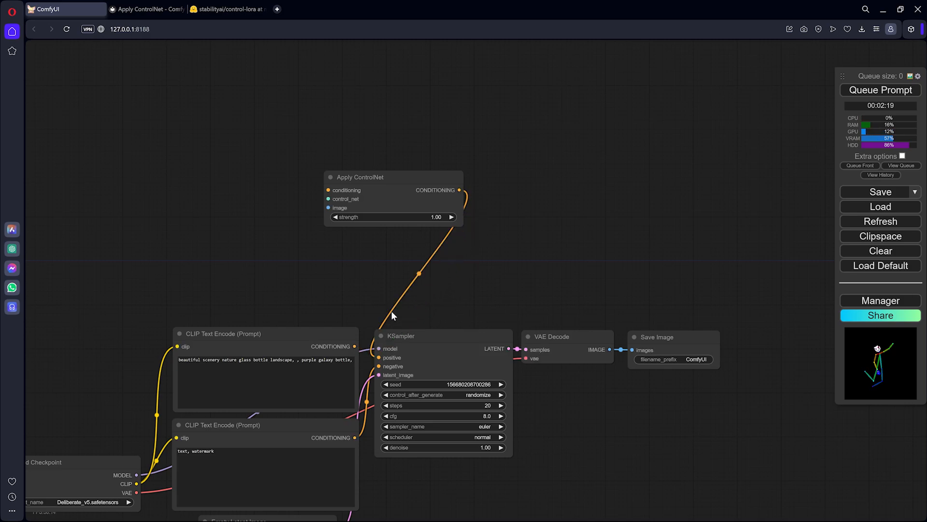
{"action": "left_click_drag", "start_coordinate": [322, 332], "coordinate": [329, 190]}
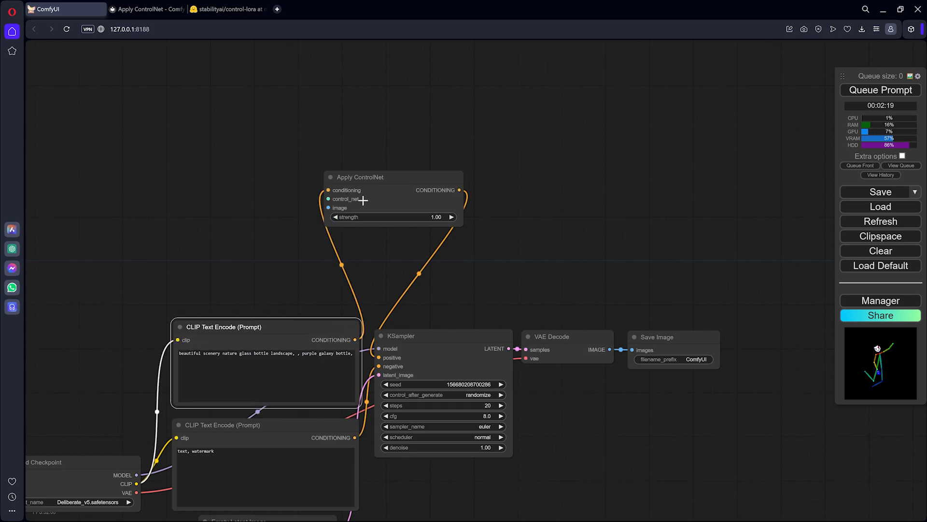
{"action": "left_click_drag", "start_coordinate": [386, 183], "coordinate": [404, 170]}
{"action": "left_click_drag", "start_coordinate": [313, 324], "coordinate": [240, 269]}
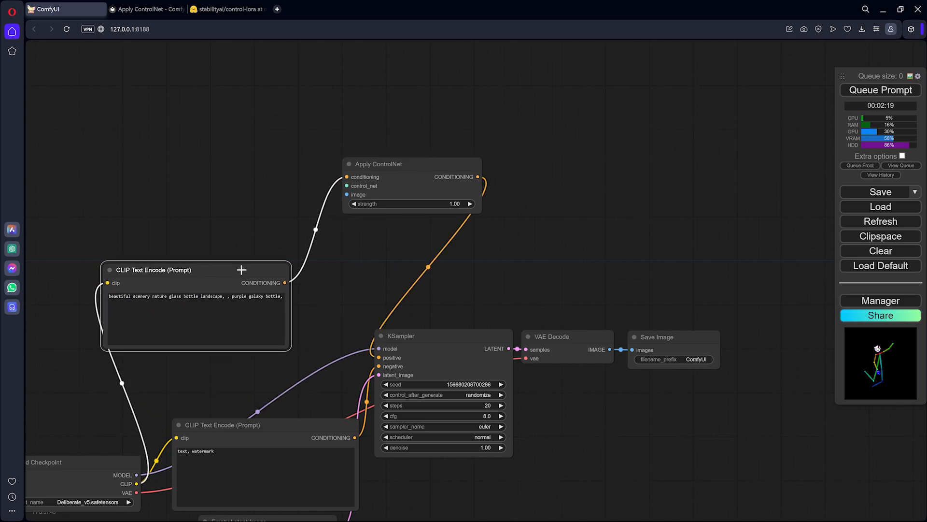
{"action": "mouse_move", "coordinate": [420, 339]}
{"action": "left_mouse_down"}
{"action": "mouse_move", "coordinate": [436, 337]}
{"action": "mouse_move", "coordinate": [419, 339]}
{"action": "left_mouse_up"}
{"action": "left_click_drag", "start_coordinate": [361, 253], "coordinate": [452, 302]}
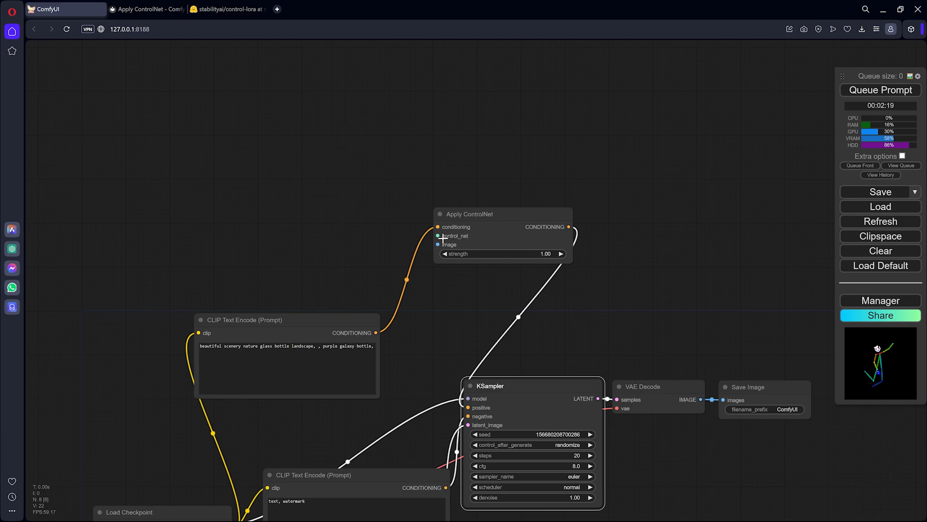
Step: Add a ControlNetLoader node feeding the control_net input of Apply ControlNet, and place it beside that node
{"action": "left_click_drag", "start_coordinate": [438, 236], "coordinate": [348, 202]}
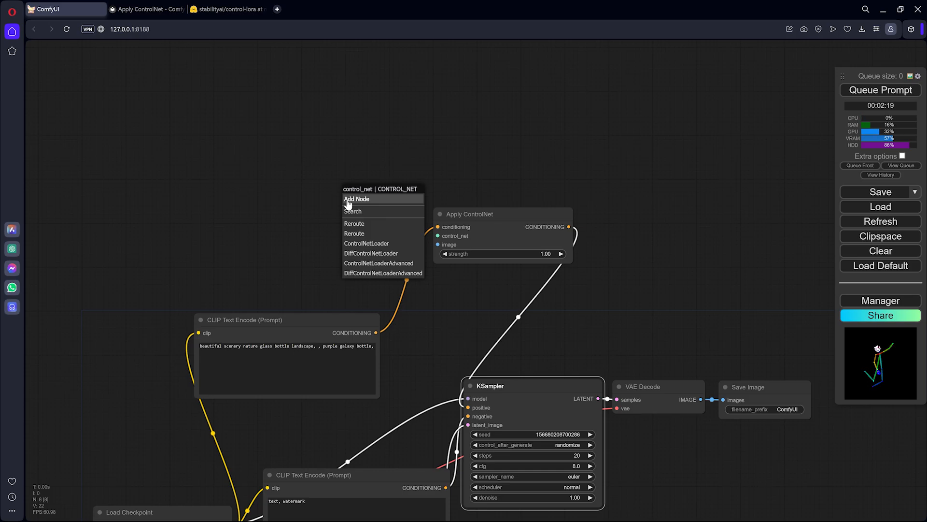
{"action": "left_click", "coordinate": [378, 244]}
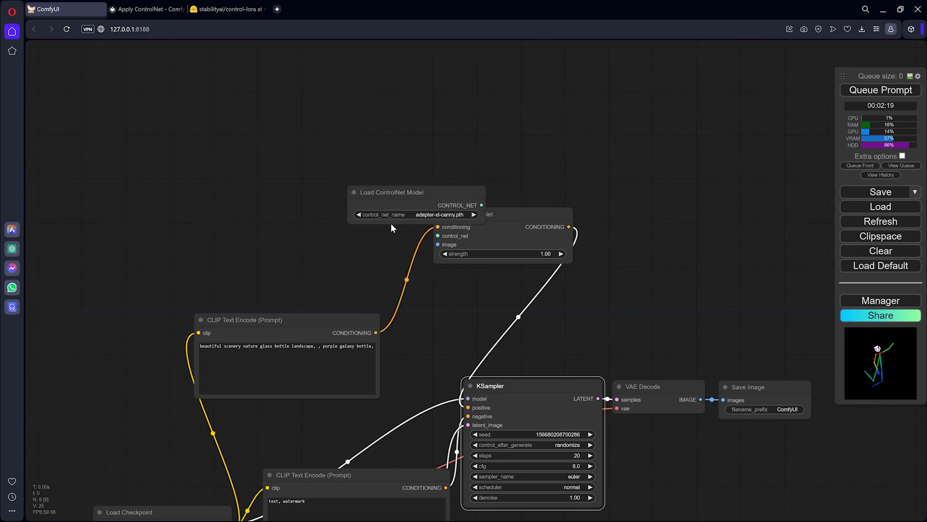
{"action": "left_click_drag", "start_coordinate": [393, 226], "coordinate": [312, 220]}
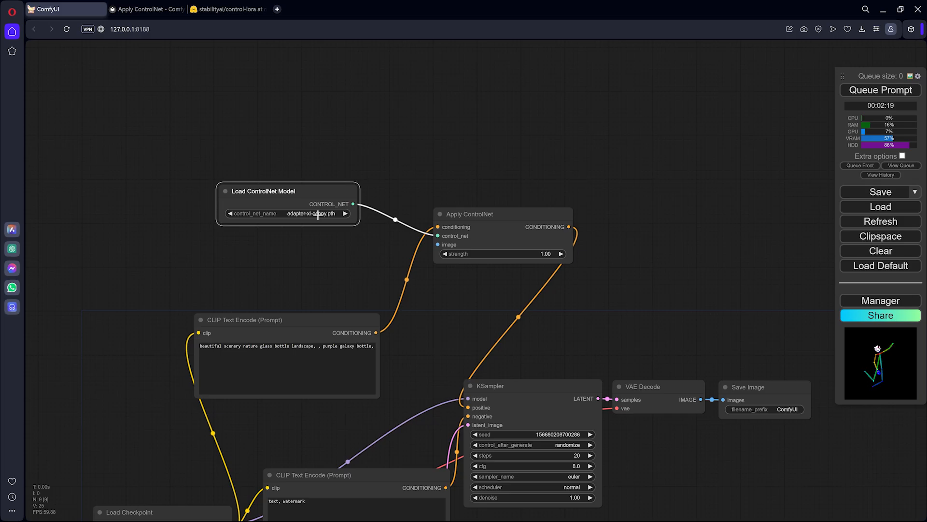
Step: Set the Load ControlNet Model node to control_v11p_sd15_lineart.pth and move it higher above Apply ControlNet
{"action": "left_click", "coordinate": [318, 214]}
{"action": "scroll", "coordinate": [372, 296], "scroll_direction": "down", "scroll_amount": 3}
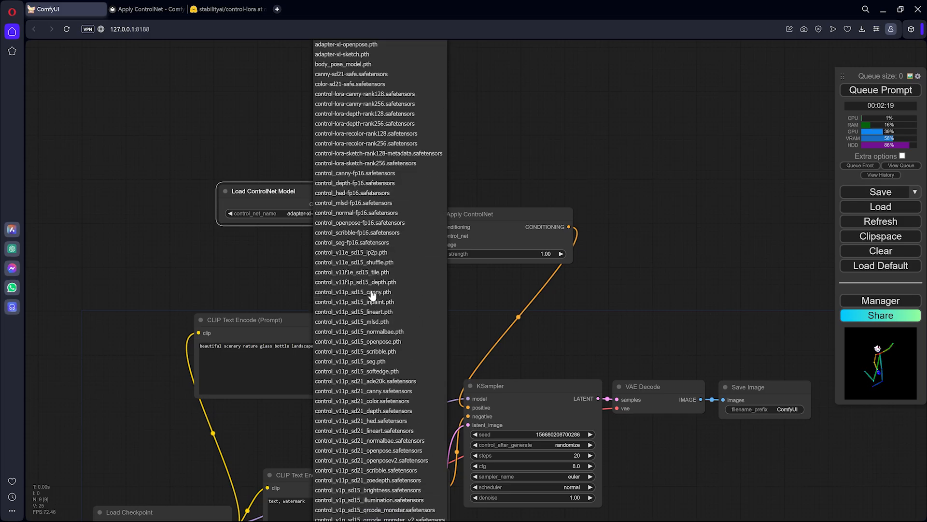
{"action": "scroll", "coordinate": [372, 296], "scroll_direction": "down", "scroll_amount": 3}
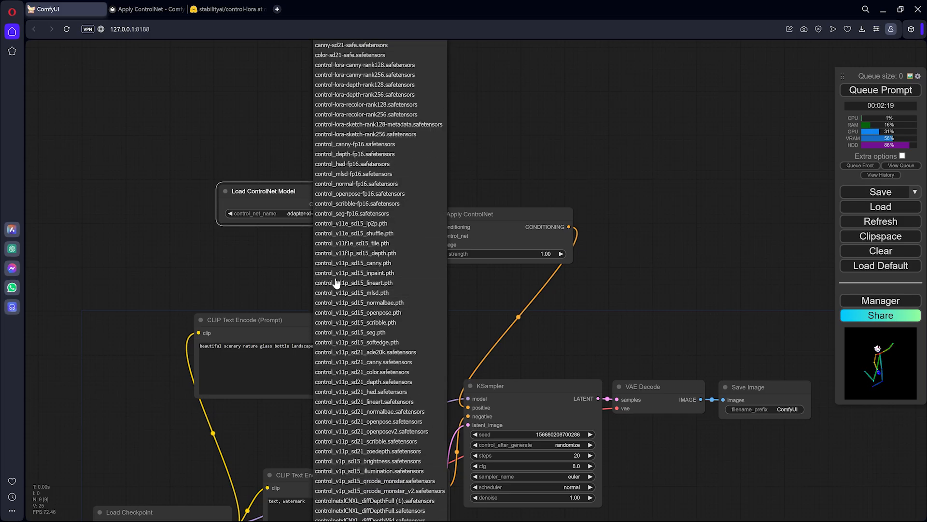
{"action": "left_click", "coordinate": [377, 284]}
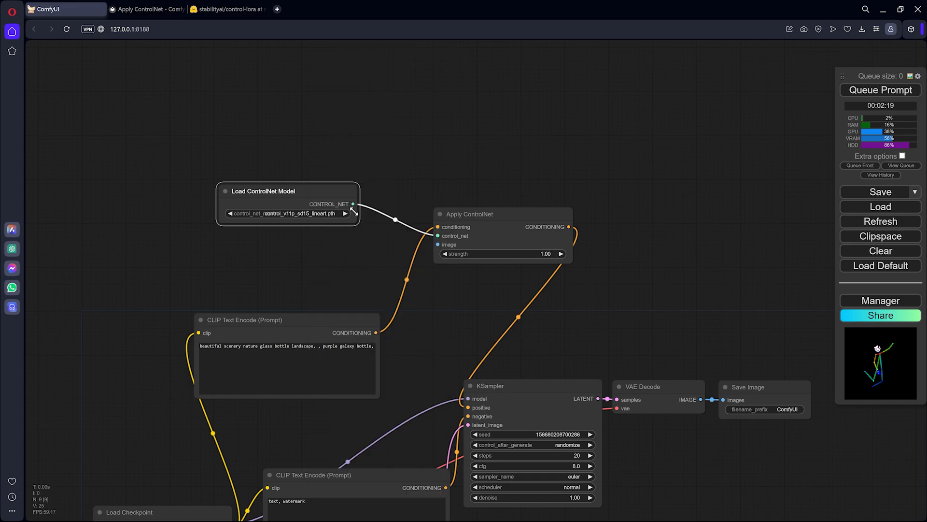
{"action": "left_click_drag", "start_coordinate": [337, 193], "coordinate": [326, 157]}
Step: Add a LineArtPreprocessor node feeding the image input of Apply ControlNet, and place it below the ControlNet model loader
{"action": "left_click_drag", "start_coordinate": [442, 244], "coordinate": [345, 241]}
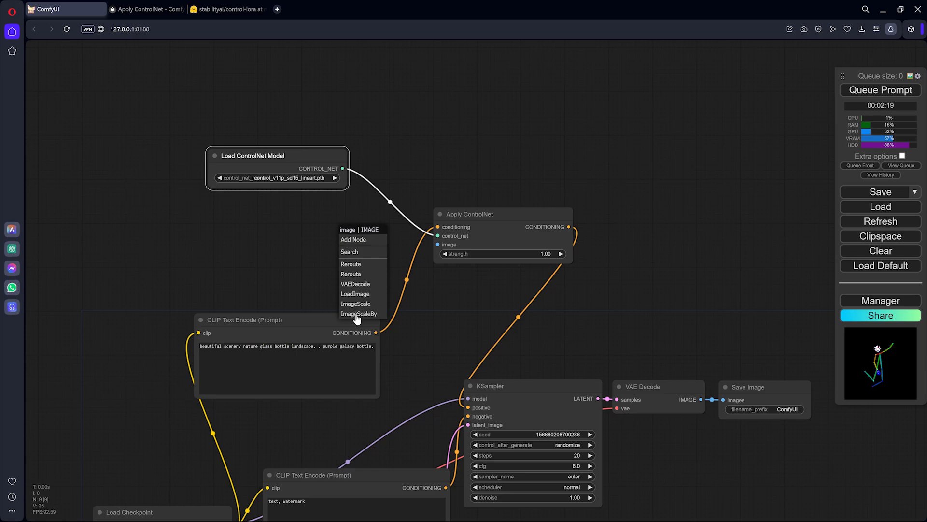
{"action": "left_click", "coordinate": [350, 252]}
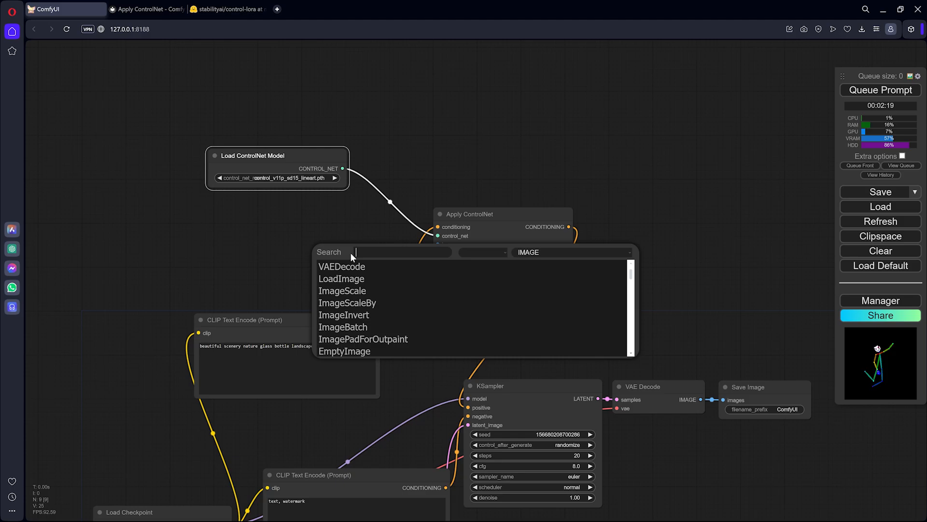
{"action": "type", "text": "linea"}
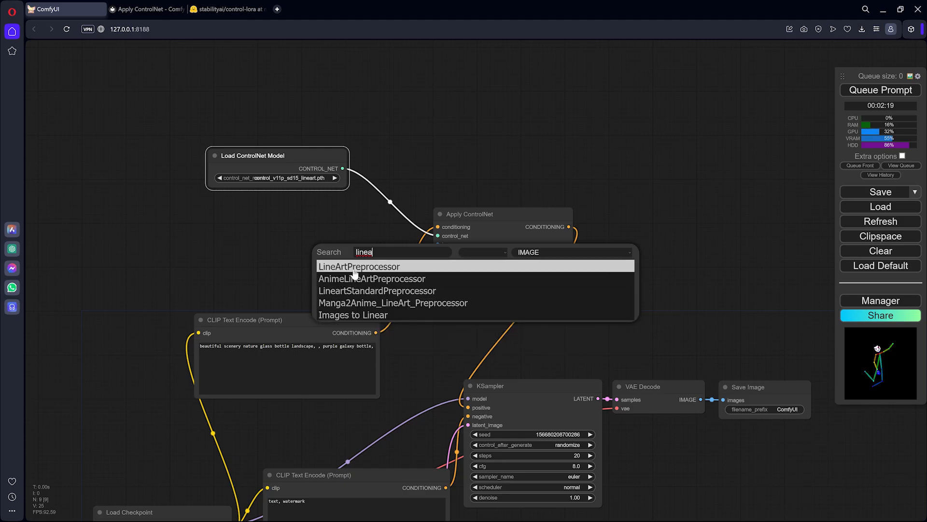
{"action": "left_click", "coordinate": [362, 267]}
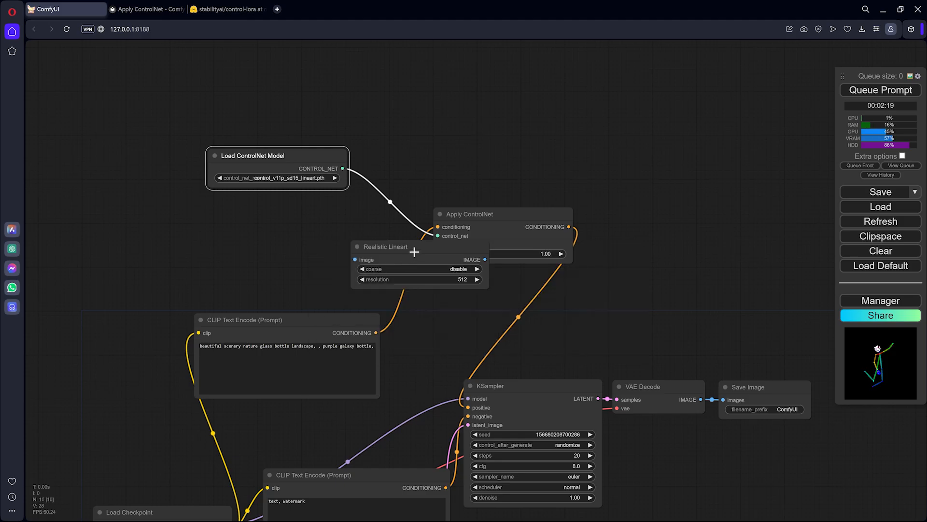
{"action": "left_click_drag", "start_coordinate": [410, 248], "coordinate": [282, 241]}
Step: Add a LoadImage node feeding the image input of Realistic Lineart, and place it ahead of that node
{"action": "left_click_drag", "start_coordinate": [184, 265], "coordinate": [334, 280]}
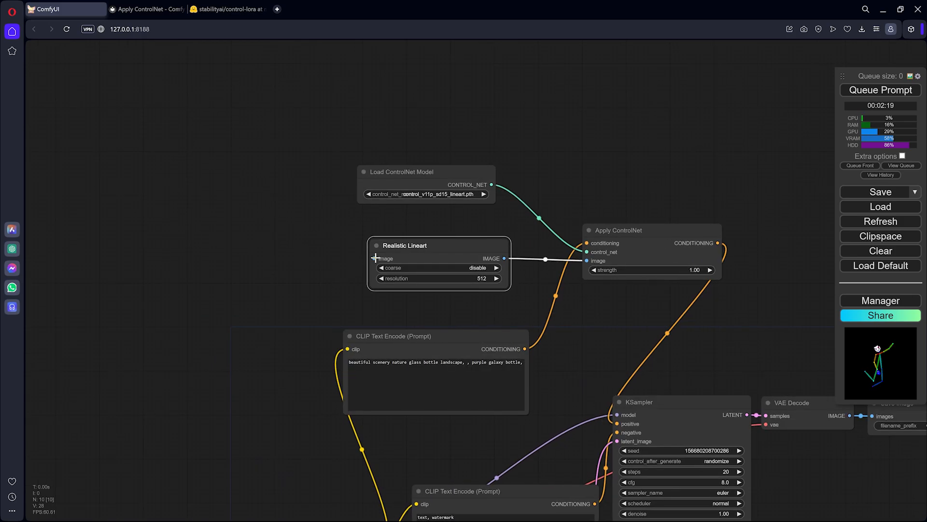
{"action": "left_click_drag", "start_coordinate": [375, 258], "coordinate": [284, 259]}
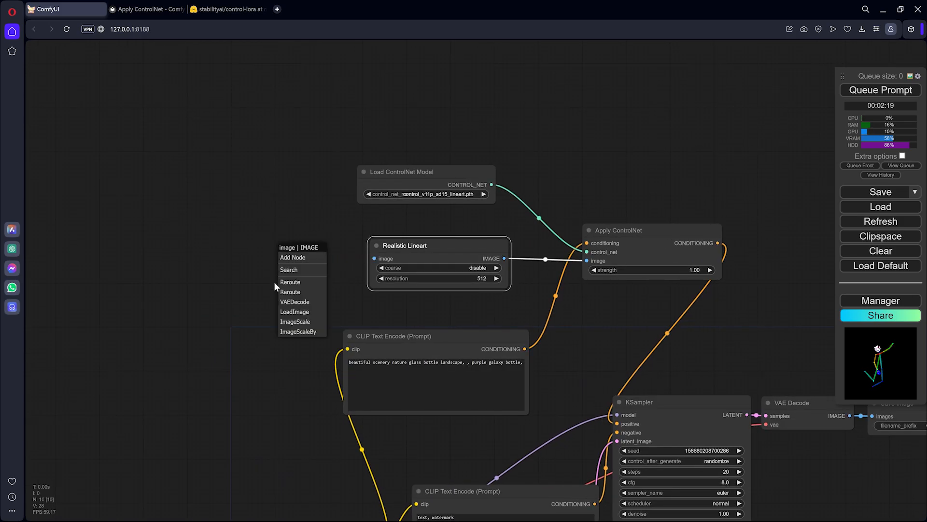
{"action": "left_click", "coordinate": [289, 312]}
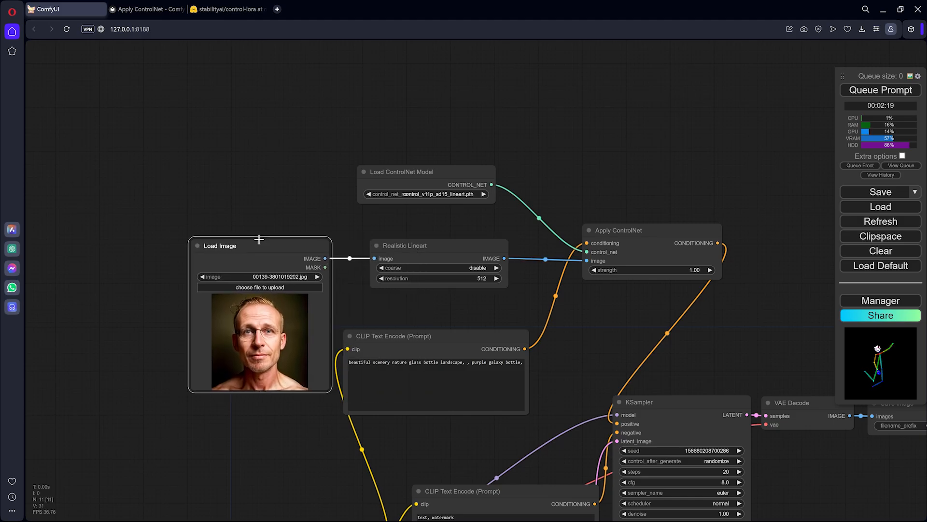
{"action": "left_click_drag", "start_coordinate": [245, 242], "coordinate": [244, 244]}
{"action": "left_click_drag", "start_coordinate": [302, 217], "coordinate": [188, 213]}
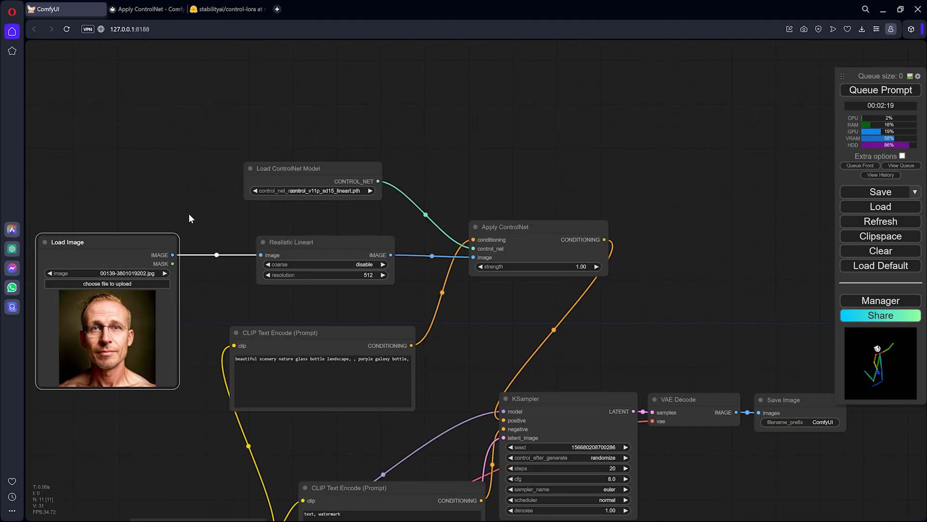
Step: Connect a new PreviewImage node to the Realistic Lineart image output and place it above Apply ControlNet
{"action": "left_click_drag", "start_coordinate": [309, 242], "coordinate": [393, 269]}
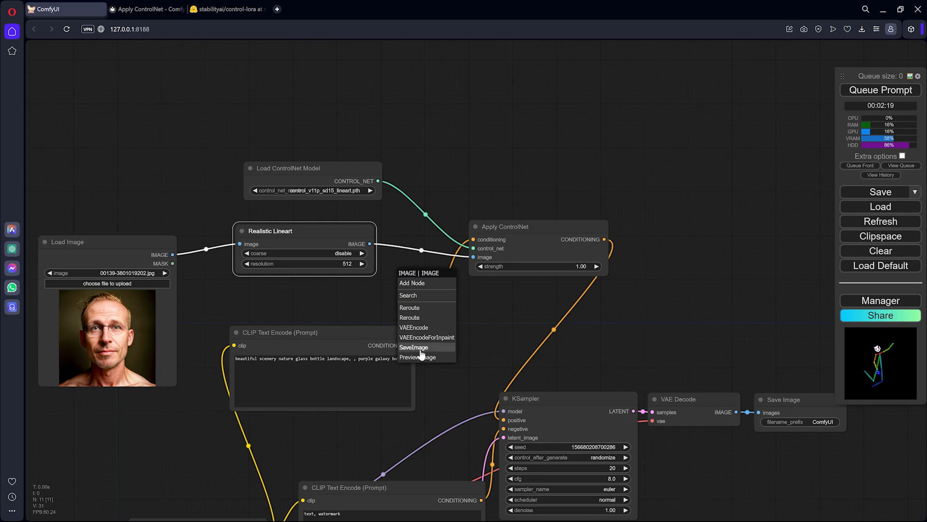
{"action": "left_click", "coordinate": [418, 357]}
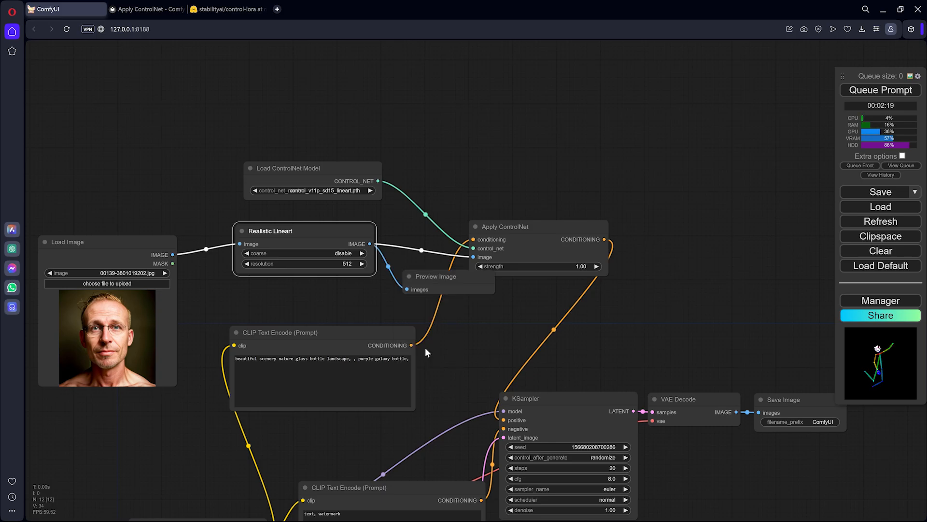
{"action": "left_click_drag", "start_coordinate": [420, 269], "coordinate": [423, 114]}
Step: Space out the Load ControlNet Model, Realistic Lineart and Load Image nodes so they stand clear of one another
{"action": "left_click_drag", "start_coordinate": [353, 170], "coordinate": [318, 152]}
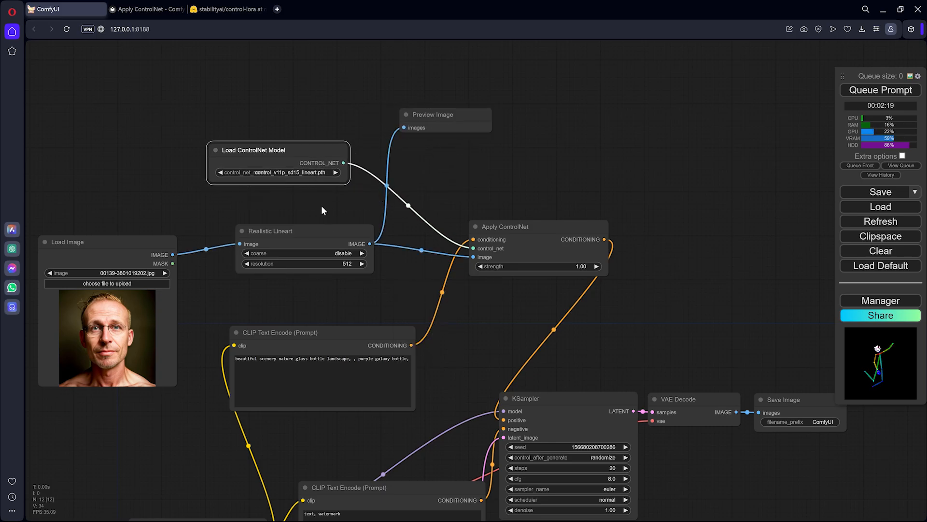
{"action": "left_click_drag", "start_coordinate": [335, 227], "coordinate": [321, 220]}
{"action": "left_click_drag", "start_coordinate": [461, 307], "coordinate": [499, 270]}
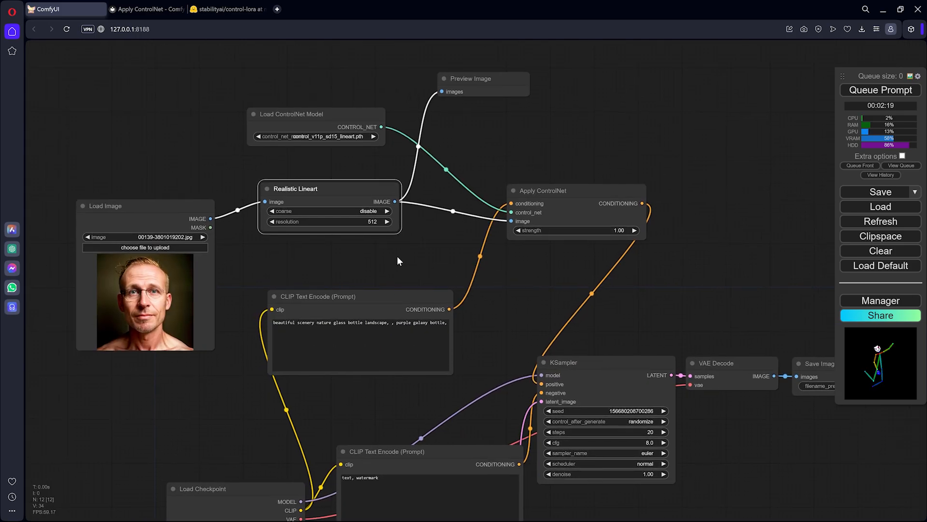
{"action": "left_click_drag", "start_coordinate": [178, 210], "coordinate": [172, 208]}
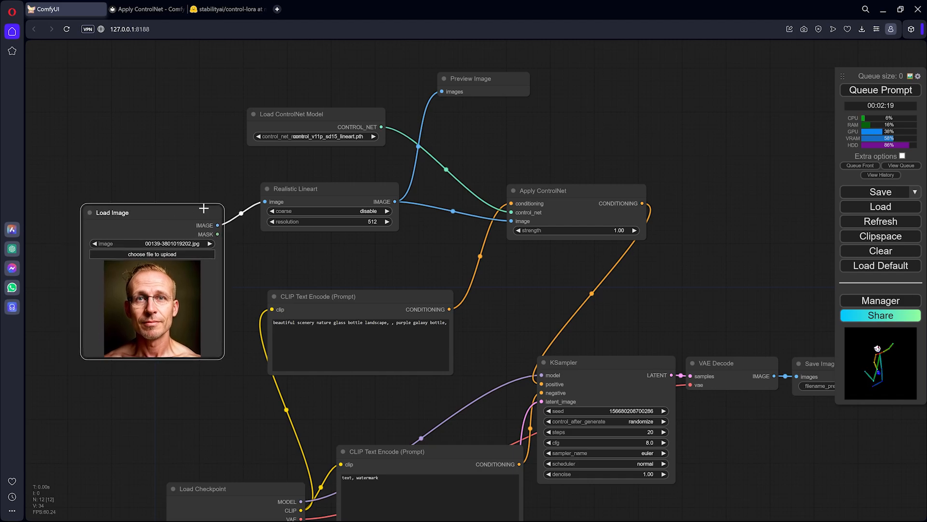
{"action": "left_click_drag", "start_coordinate": [309, 188], "coordinate": [310, 191]}
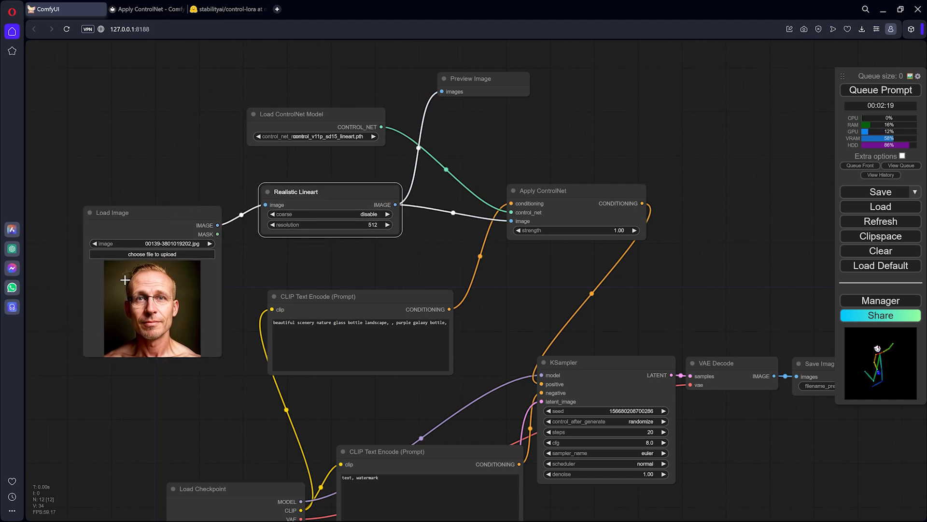
Step: Widen the Load ControlNet Model node until its full model name fits, and adjust the positions of the neighbouring nodes
{"action": "left_click", "coordinate": [171, 301]}
{"action": "scroll", "coordinate": [185, 270], "scroll_direction": "up", "scroll_amount": 5}
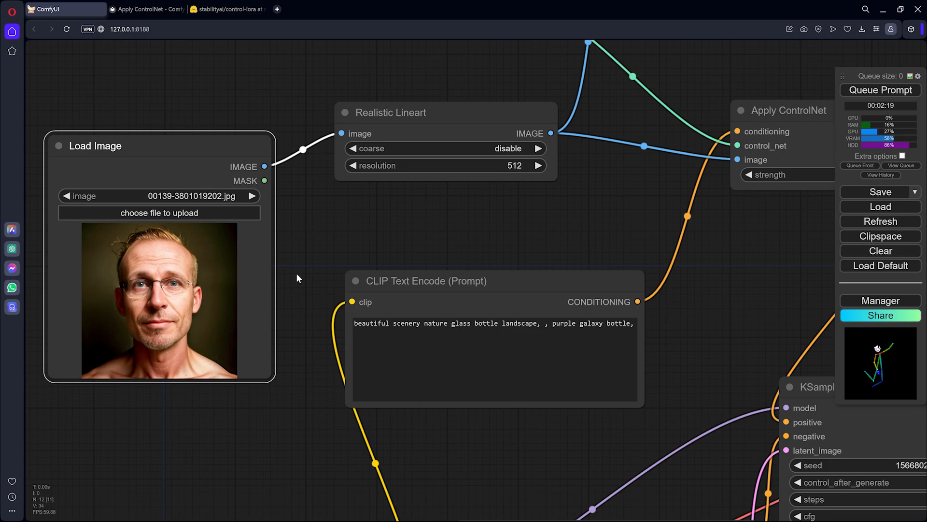
{"action": "scroll", "coordinate": [356, 251], "scroll_direction": "down", "scroll_amount": 3}
{"action": "key", "text": "alt"}
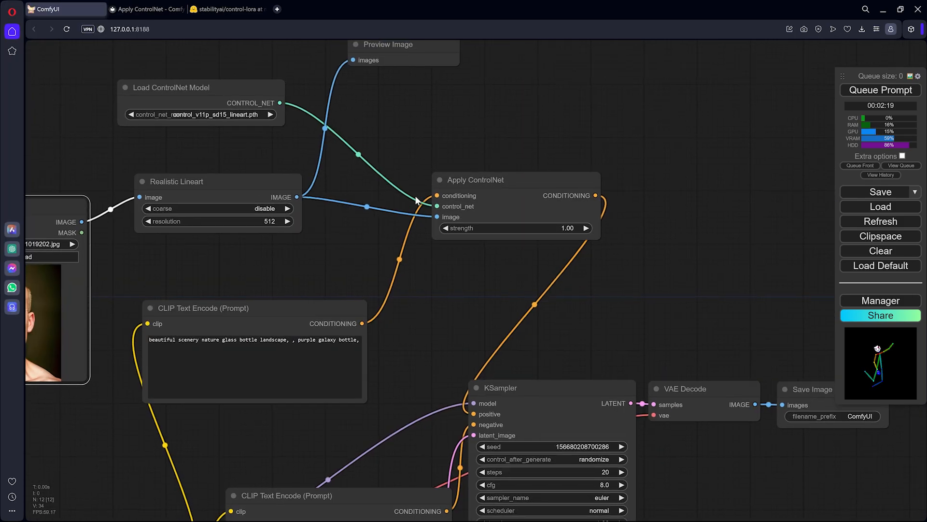
{"action": "left_click_drag", "start_coordinate": [415, 199], "coordinate": [410, 266]}
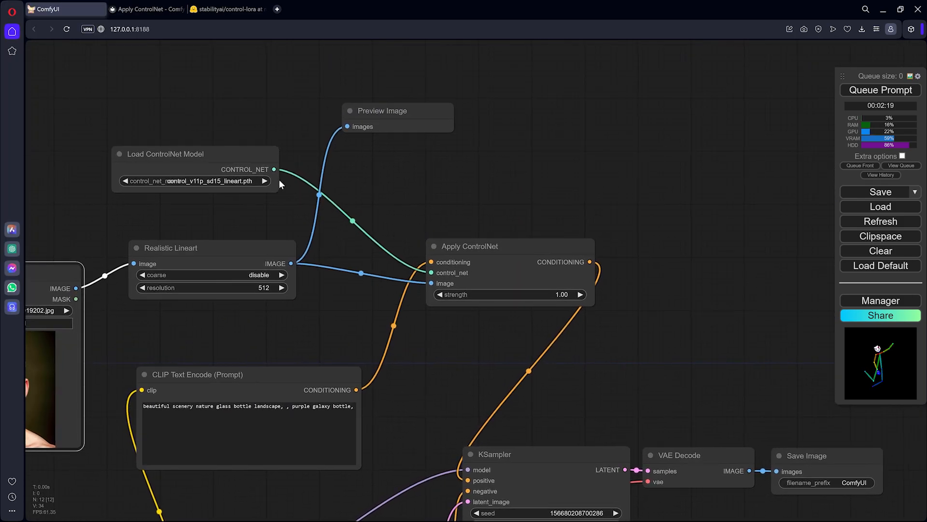
{"action": "left_click_drag", "start_coordinate": [240, 163], "coordinate": [242, 165]}
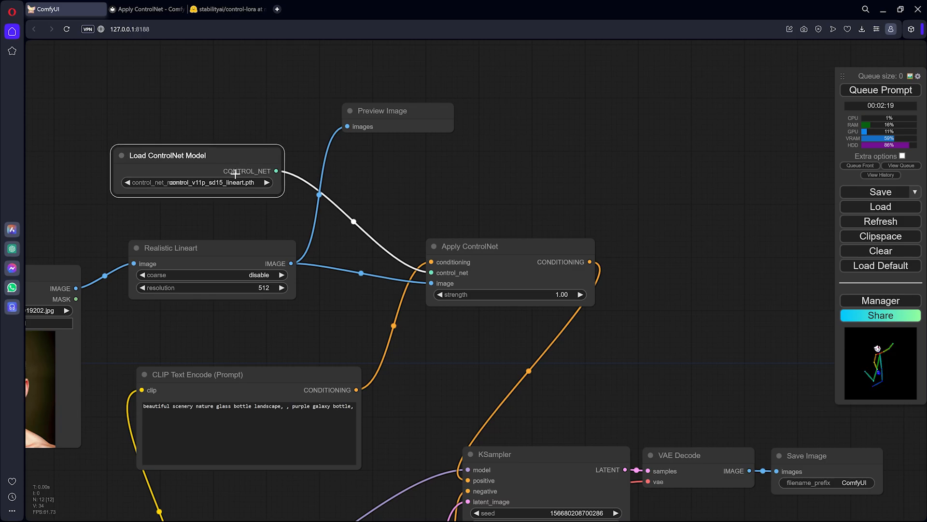
{"action": "left_click_drag", "start_coordinate": [282, 195], "coordinate": [310, 196]}
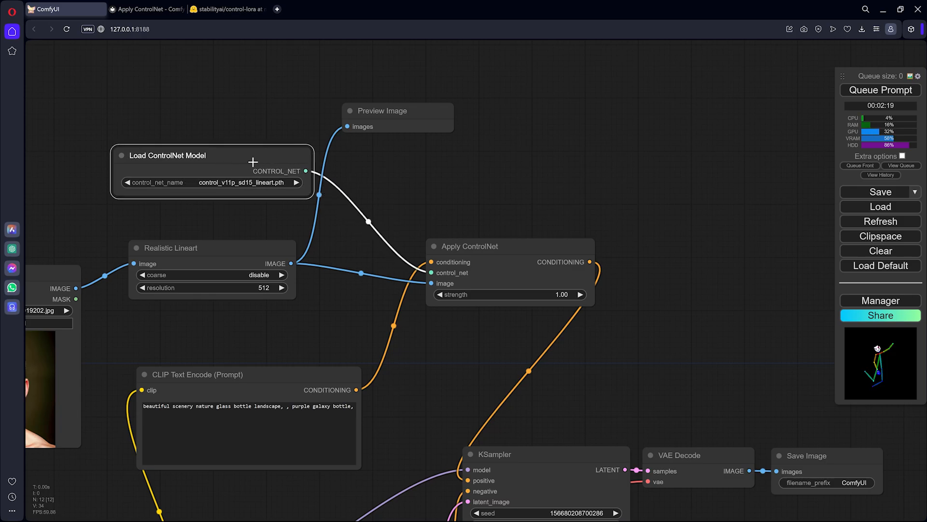
{"action": "left_click_drag", "start_coordinate": [314, 238], "coordinate": [378, 202]}
{"action": "left_click_drag", "start_coordinate": [298, 211], "coordinate": [302, 210]}
{"action": "left_click_drag", "start_coordinate": [118, 238], "coordinate": [138, 232]}
Step: Move the positive prompt node up slightly and replace its text with "studio photo of a woman"
{"action": "left_click_drag", "start_coordinate": [510, 294], "coordinate": [511, 250]}
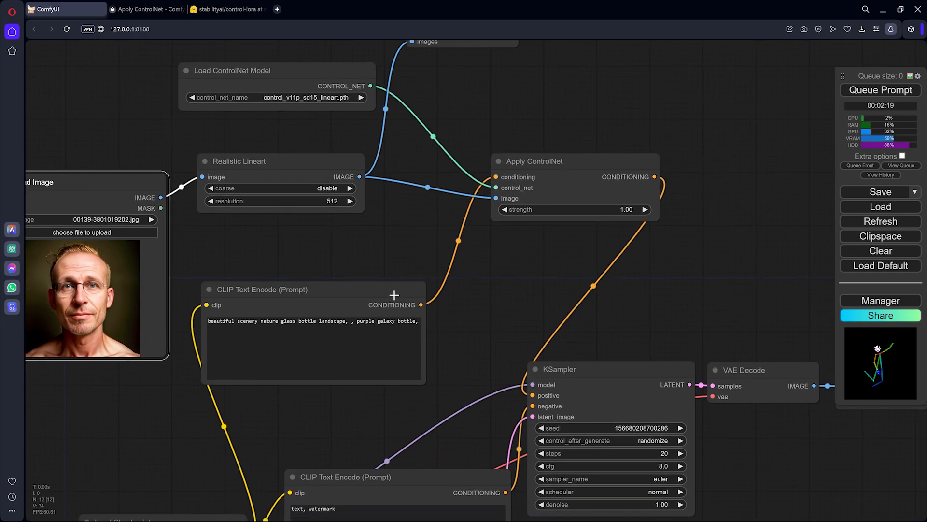
{"action": "left_click_drag", "start_coordinate": [393, 294], "coordinate": [213, 299]}
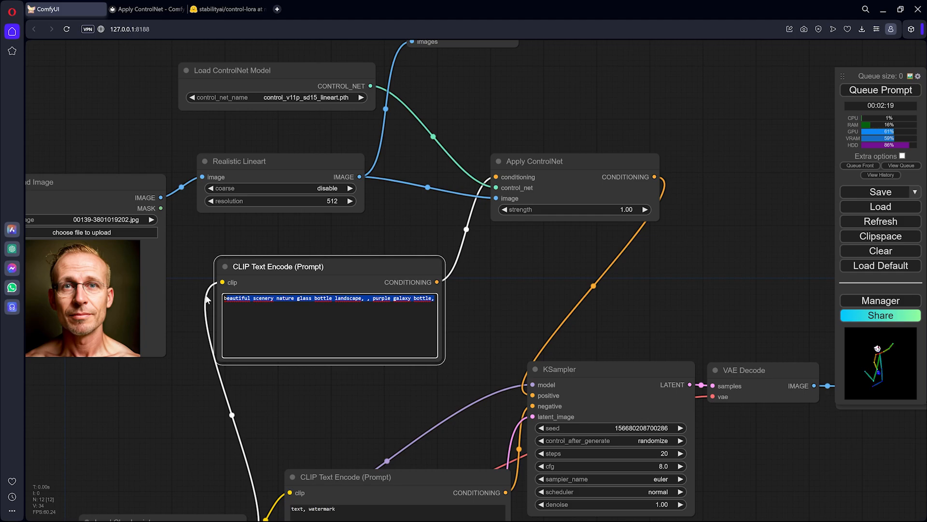
{"action": "type", "text": "studio photo of a woman"}
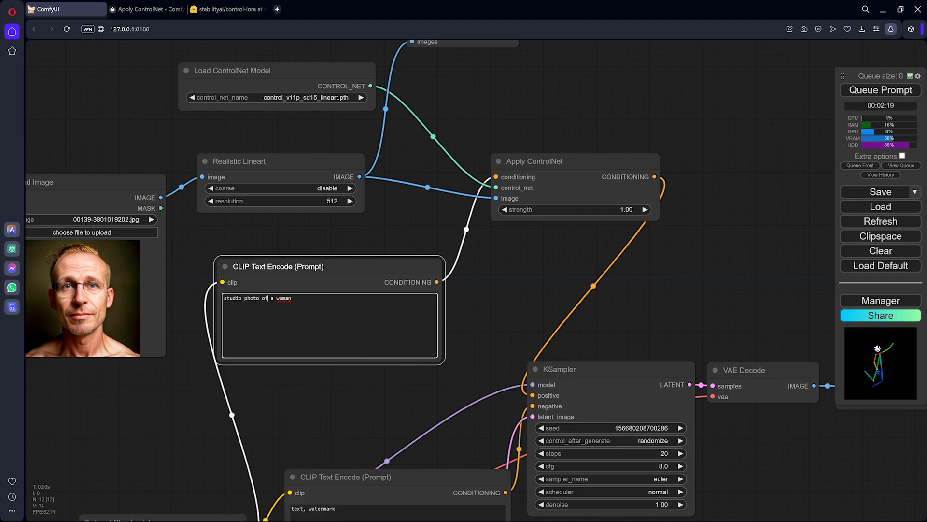
Step: Tidy the lower nodes, bringing the negative prompt, Empty Latent Image and Load Checkpoint closer beneath the positive prompt
{"action": "left_click_drag", "start_coordinate": [375, 390], "coordinate": [355, 284]}
{"action": "left_click_drag", "start_coordinate": [341, 372], "coordinate": [286, 307]}
{"action": "left_click_drag", "start_coordinate": [513, 424], "coordinate": [519, 317]}
{"action": "mouse_move", "coordinate": [418, 385]}
{"action": "left_mouse_down"}
{"action": "mouse_move", "coordinate": [427, 376]}
{"action": "mouse_move", "coordinate": [417, 373]}
{"action": "left_mouse_up"}
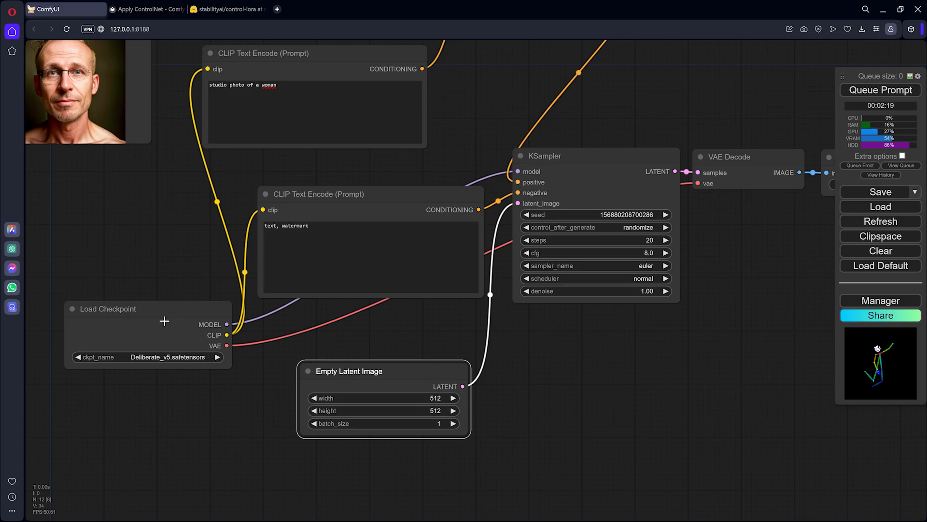
{"action": "left_click_drag", "start_coordinate": [164, 321], "coordinate": [152, 316]}
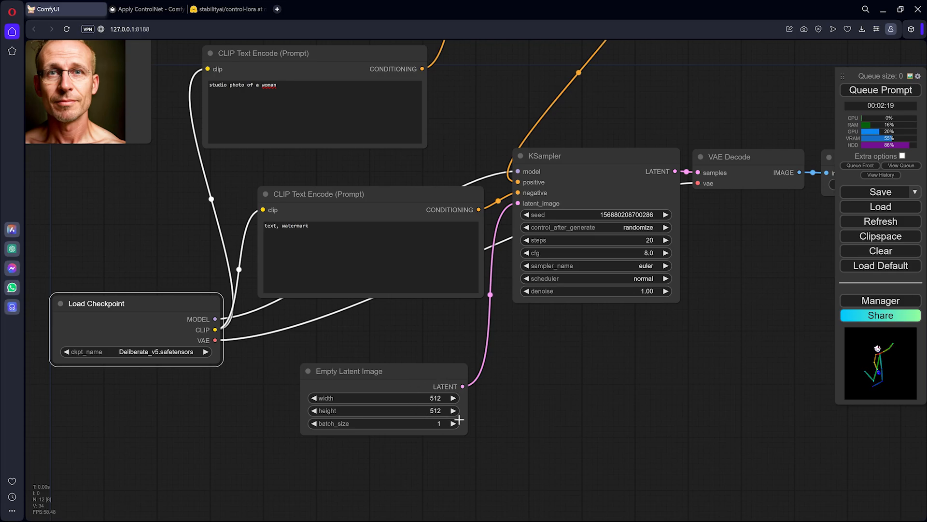
Step: Configure the KSampler with cfg 6.0, sampler dpmpp_sde and scheduler karras
{"action": "left_click_drag", "start_coordinate": [525, 370], "coordinate": [376, 430]}
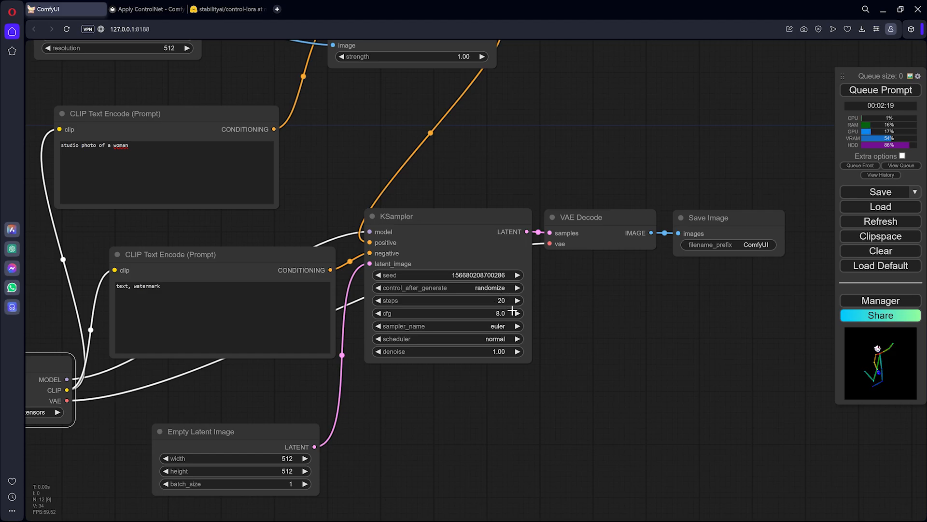
{"action": "left_click_drag", "start_coordinate": [498, 314], "coordinate": [487, 314]}
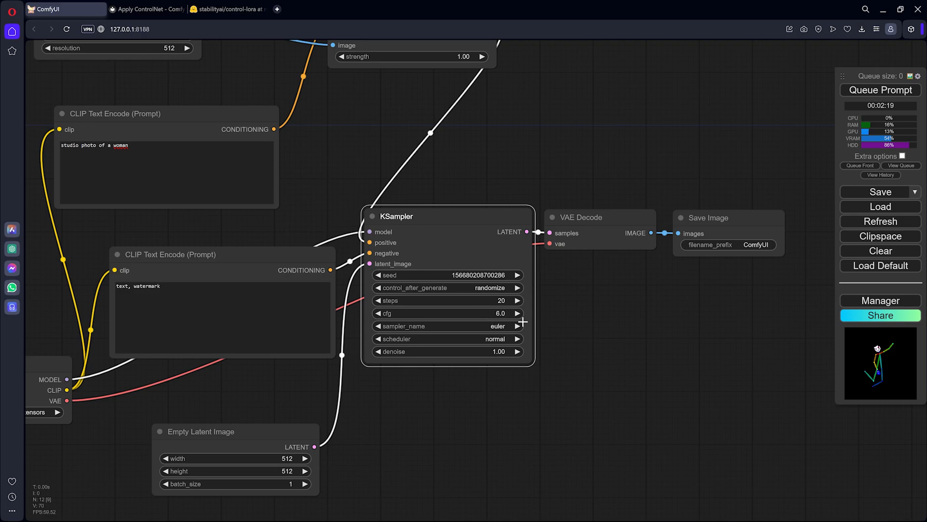
{"action": "left_click", "coordinate": [505, 326]}
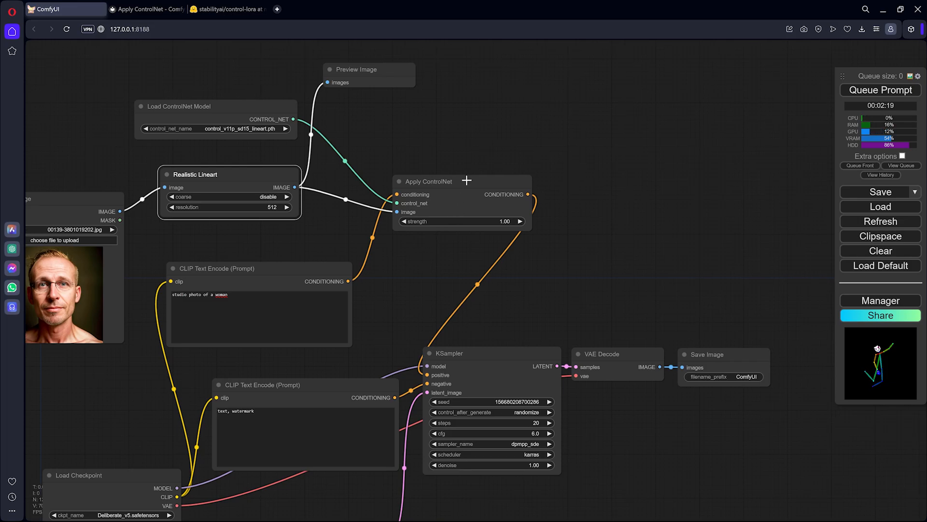
Step: Try different strength values on the Apply ControlNet node and return its strength to 1.00
{"action": "left_click_drag", "start_coordinate": [466, 181], "coordinate": [464, 183]}
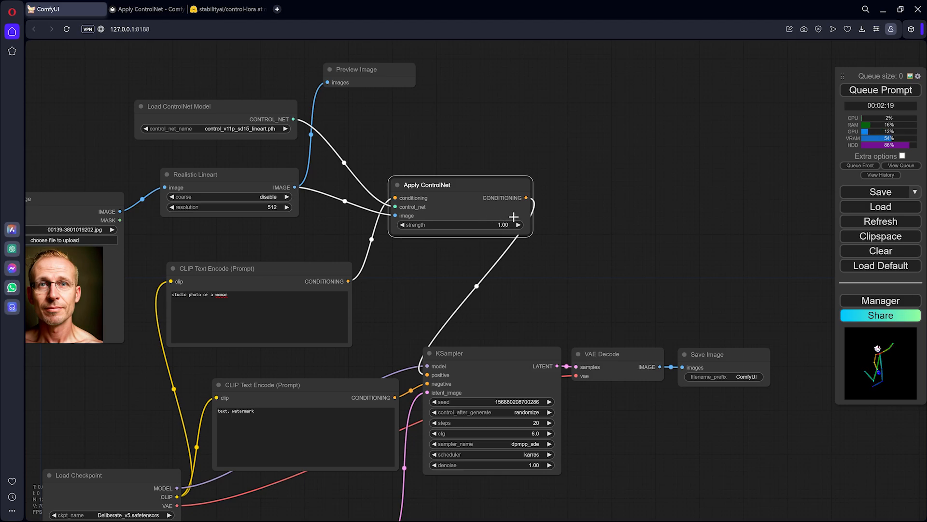
{"action": "left_click_drag", "start_coordinate": [512, 223], "coordinate": [468, 223]}
{"action": "left_click_drag", "start_coordinate": [381, 228], "coordinate": [607, 241]}
{"action": "left_click_drag", "start_coordinate": [468, 239], "coordinate": [438, 239]}
{"action": "left_click", "coordinate": [517, 224]}
{"action": "left_click_drag", "start_coordinate": [482, 187], "coordinate": [472, 179]}
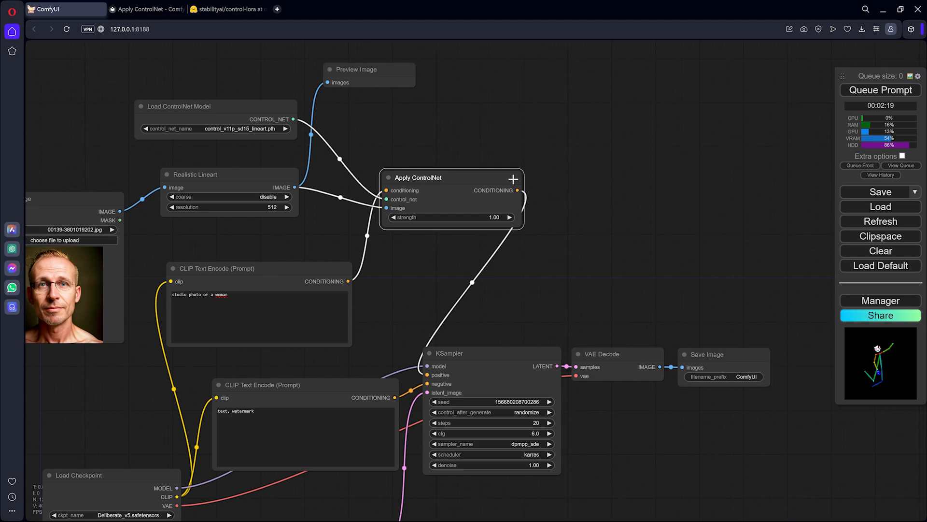
Step: Add a ControlNetApplyAdvanced node in the empty space beside the Apply ControlNet node
{"action": "double_click", "coordinate": [581, 172]}
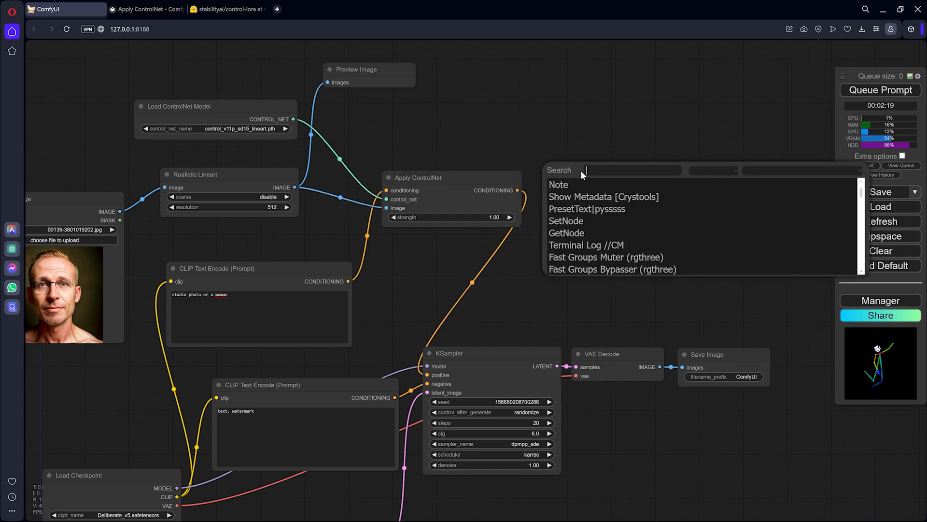
{"action": "type", "text": "con"}
{"action": "scroll", "coordinate": [594, 222], "scroll_direction": "down", "scroll_amount": 1}
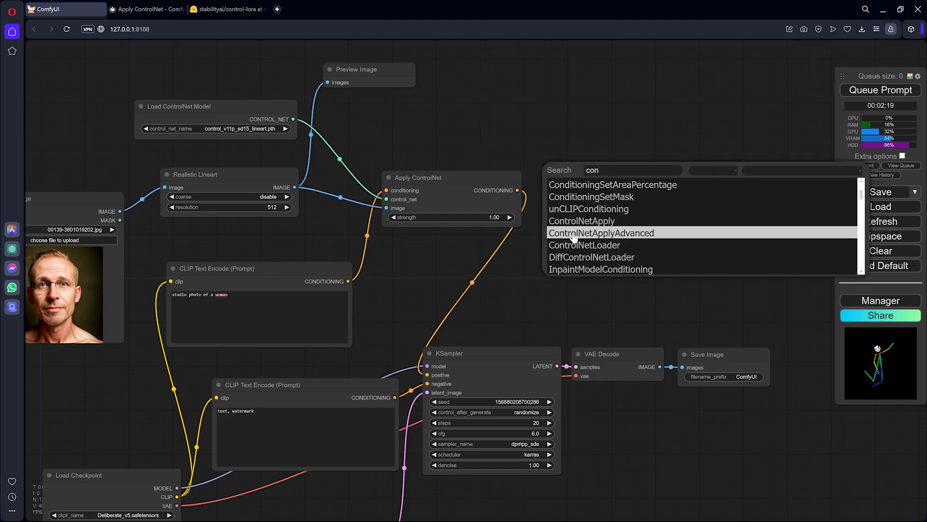
{"action": "left_click", "coordinate": [608, 234]}
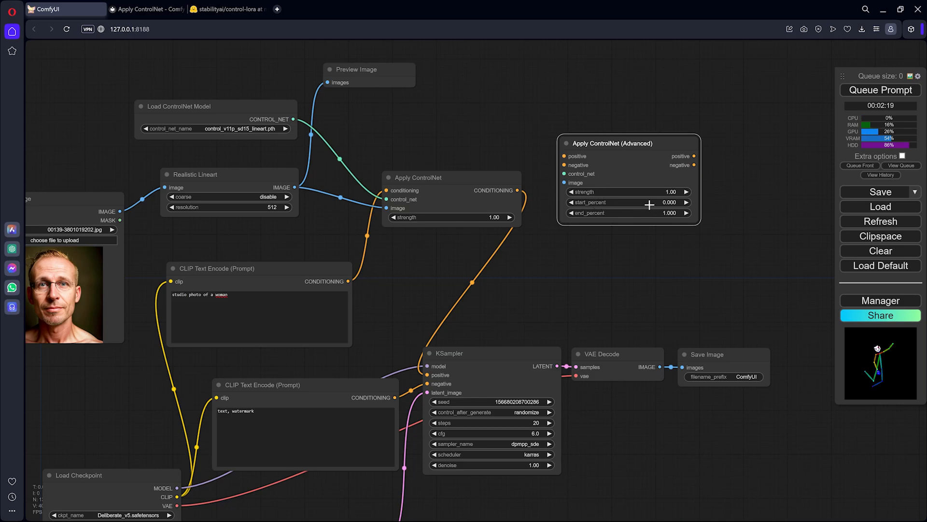
Step: Move the Apply ControlNet (Advanced) node higher up, clear of the working nodes
{"action": "left_click_drag", "start_coordinate": [628, 143], "coordinate": [622, 61]}
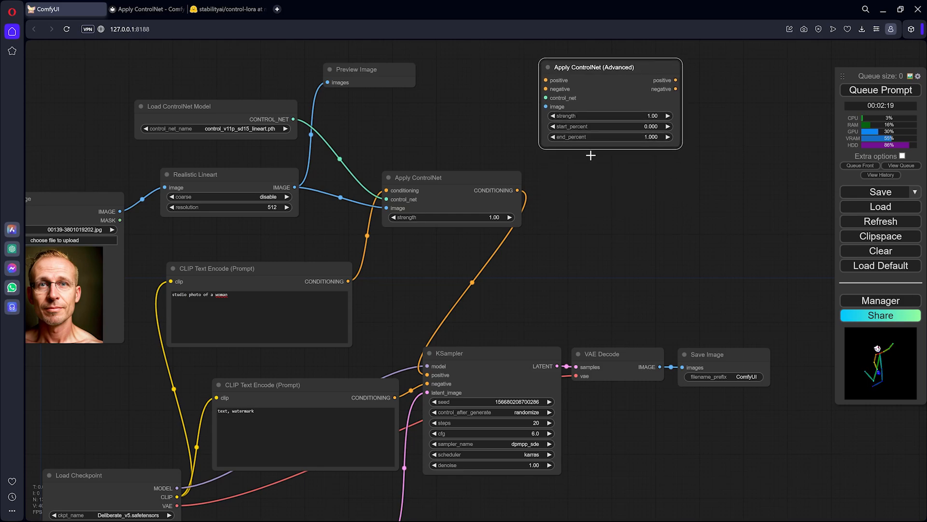
{"action": "scroll", "coordinate": [590, 185], "scroll_direction": "down", "scroll_amount": 2}
{"action": "left_click_drag", "start_coordinate": [578, 222], "coordinate": [569, 190]}
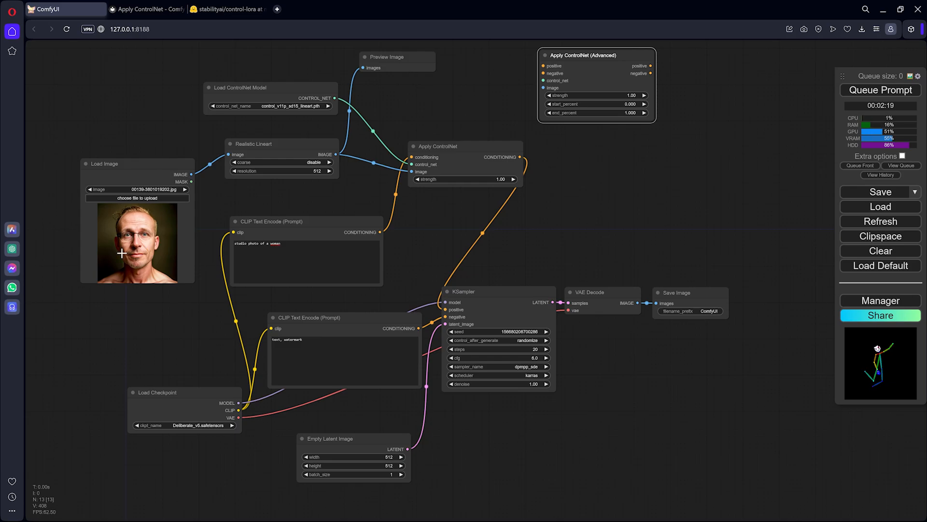
Step: Shift the Apply ControlNet node lower to make room for the preview and queue the prompt
{"action": "scroll", "coordinate": [124, 252], "scroll_direction": "up", "scroll_amount": 9}
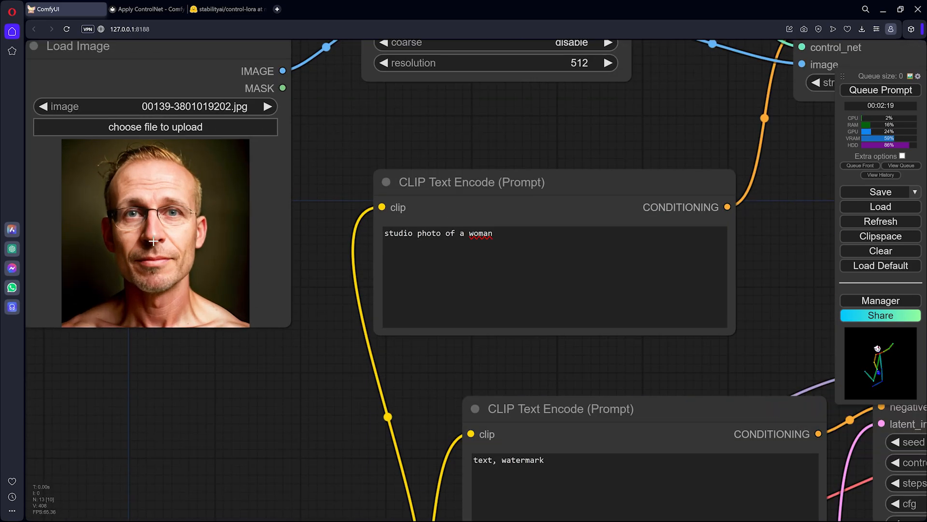
{"action": "scroll", "coordinate": [148, 200], "scroll_direction": "down", "scroll_amount": 7}
{"action": "left_click_drag", "start_coordinate": [421, 163], "coordinate": [445, 211]}
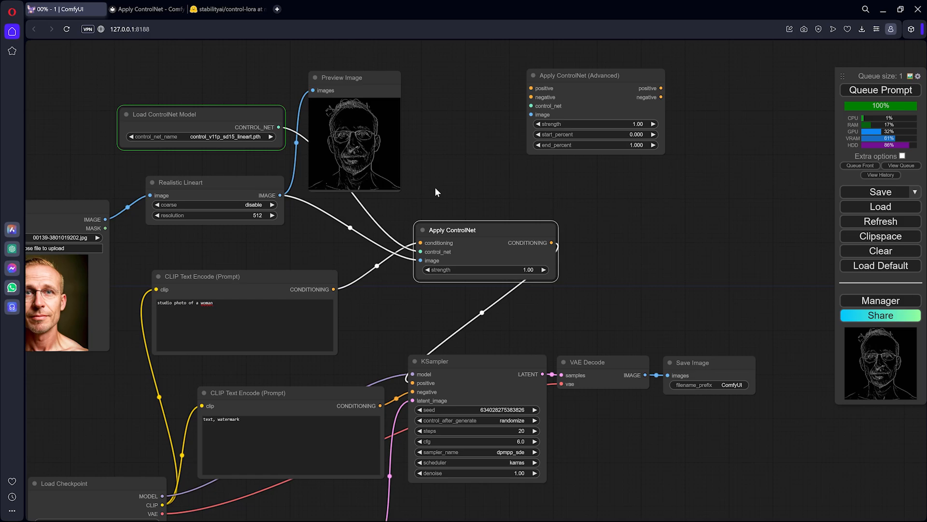
Step: Examine the lineart preview and follow the run through the Load ControlNet Model and KSampler nodes
{"action": "scroll", "coordinate": [401, 174], "scroll_direction": "up", "scroll_amount": 11}
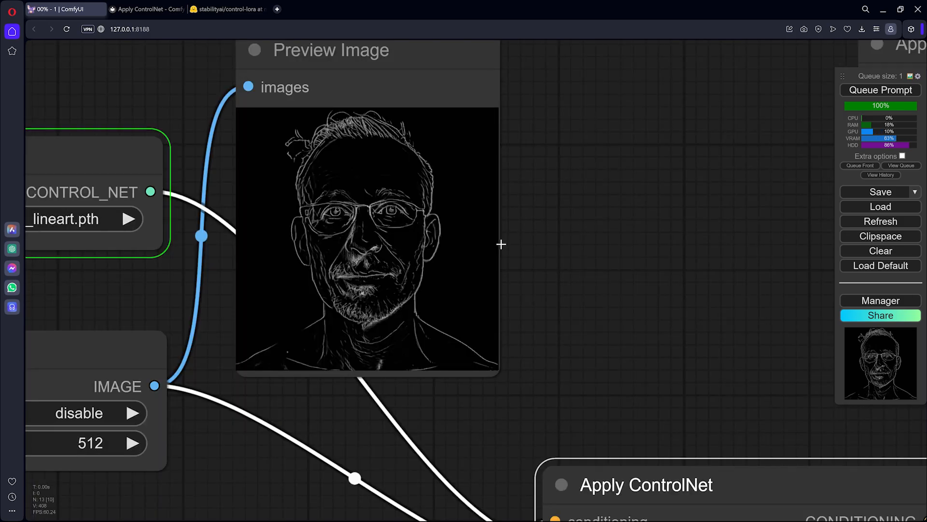
{"action": "scroll", "coordinate": [507, 241], "scroll_direction": "down", "scroll_amount": 6}
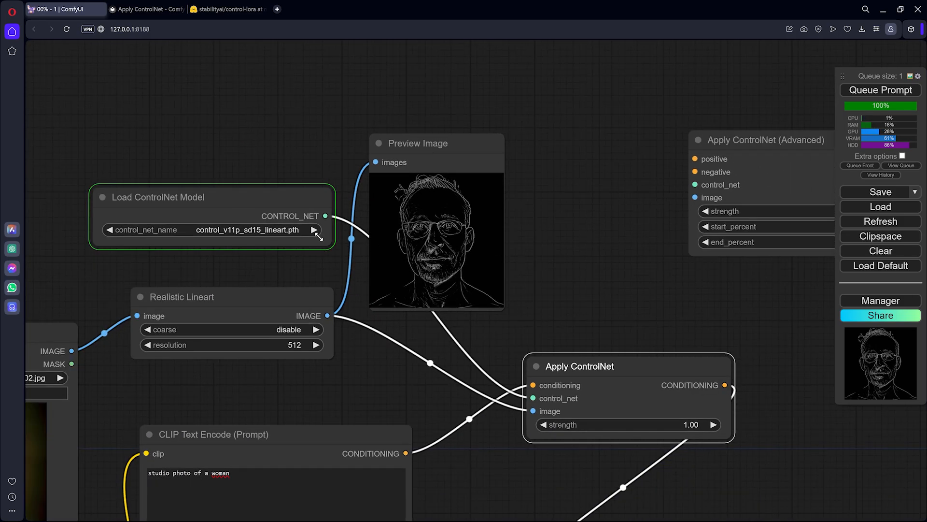
{"action": "mouse_move", "coordinate": [295, 205]}
{"action": "left_mouse_down"}
{"action": "mouse_move", "coordinate": [282, 209]}
{"action": "mouse_move", "coordinate": [294, 216]}
{"action": "mouse_move", "coordinate": [279, 204]}
{"action": "left_mouse_up"}
{"action": "scroll", "coordinate": [322, 271], "scroll_direction": "down", "scroll_amount": 7}
{"action": "left_click_drag", "start_coordinate": [522, 350], "coordinate": [471, 226]}
{"action": "scroll", "coordinate": [447, 311], "scroll_direction": "up", "scroll_amount": 7}
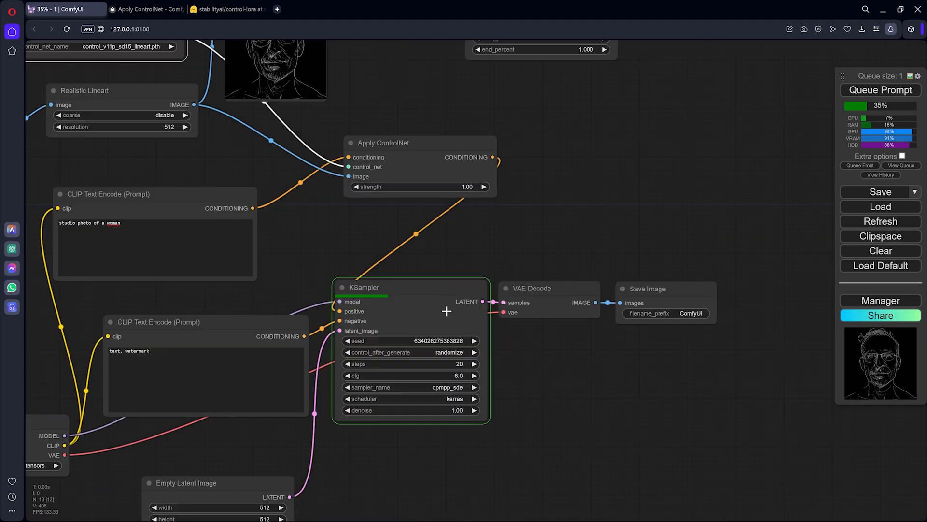
{"action": "scroll", "coordinate": [483, 329], "scroll_direction": "down", "scroll_amount": 1}
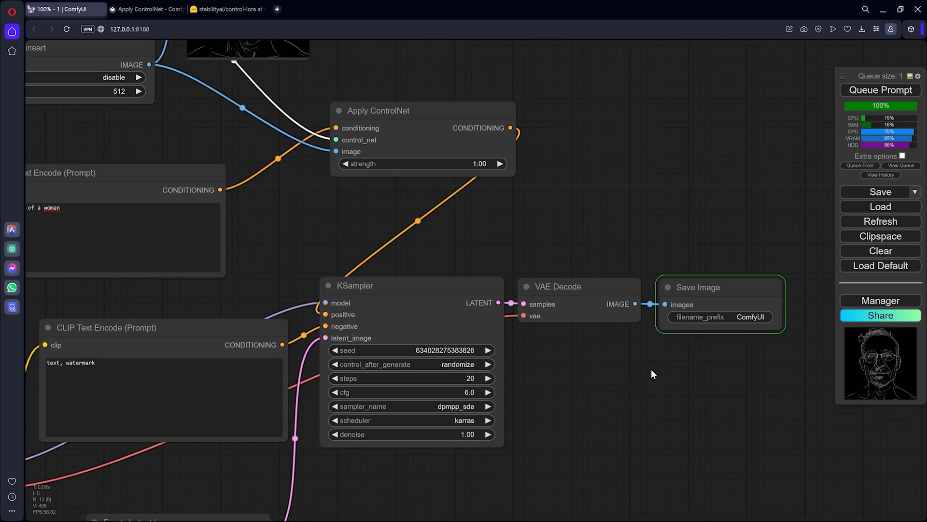
Step: Inspect the generated portrait in the Save Image node up close
{"action": "left_click_drag", "start_coordinate": [615, 359], "coordinate": [428, 273]}
{"action": "scroll", "coordinate": [551, 322], "scroll_direction": "up", "scroll_amount": 12}
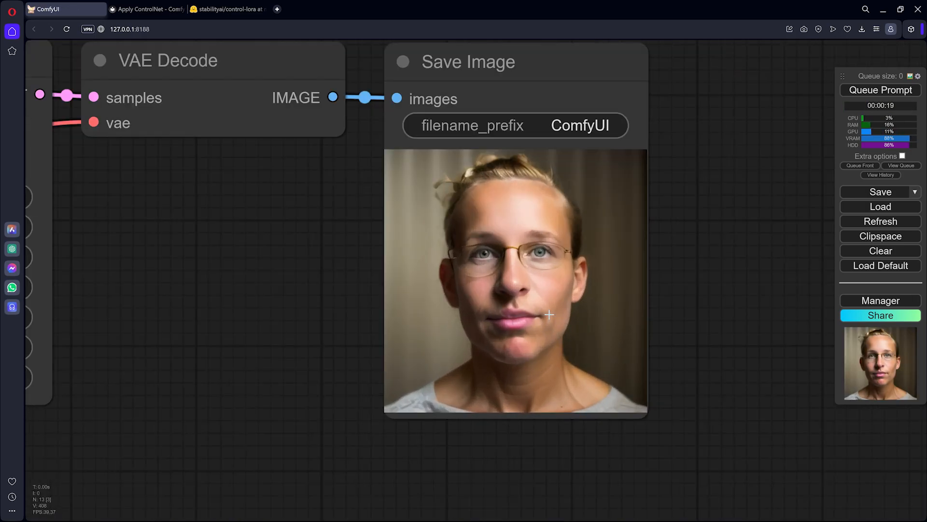
{"action": "scroll", "coordinate": [546, 305], "scroll_direction": "down", "scroll_amount": 4}
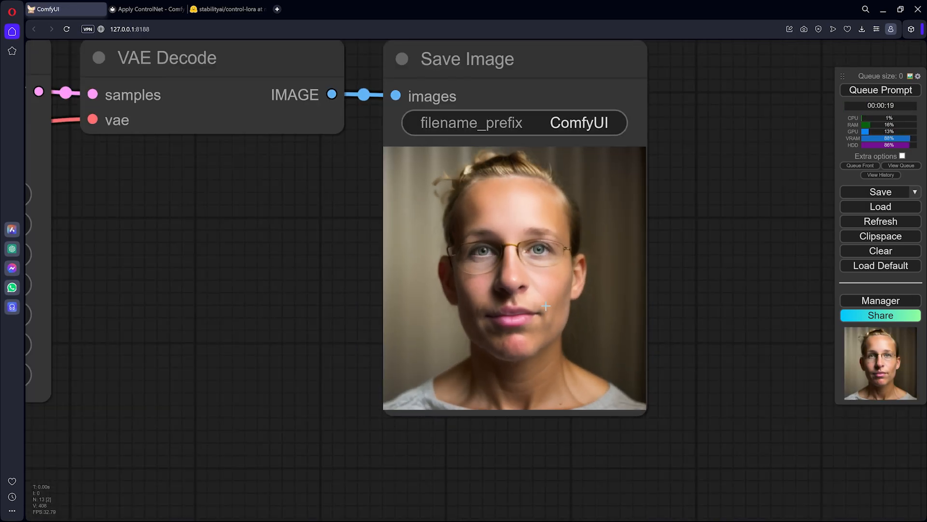
{"action": "scroll", "coordinate": [547, 301], "scroll_direction": "down", "scroll_amount": 10}
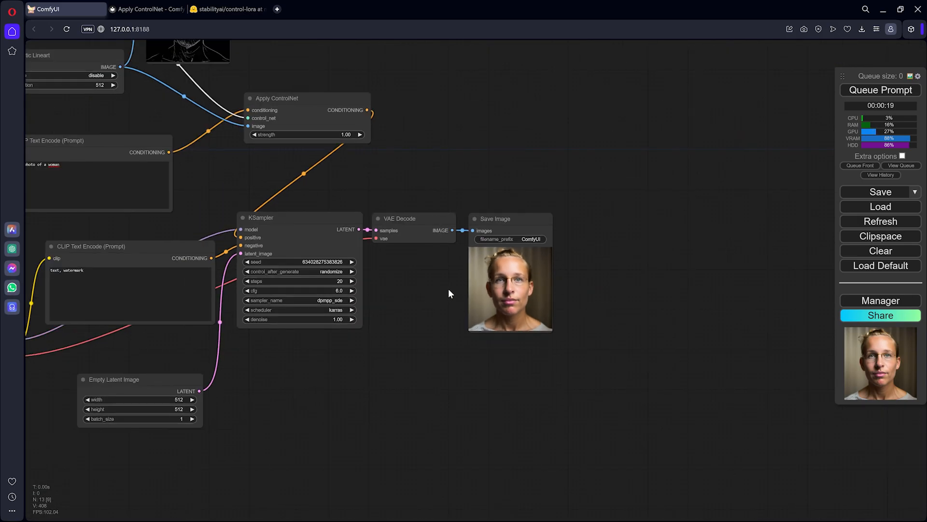
{"action": "left_click_drag", "start_coordinate": [475, 284], "coordinate": [576, 309]}
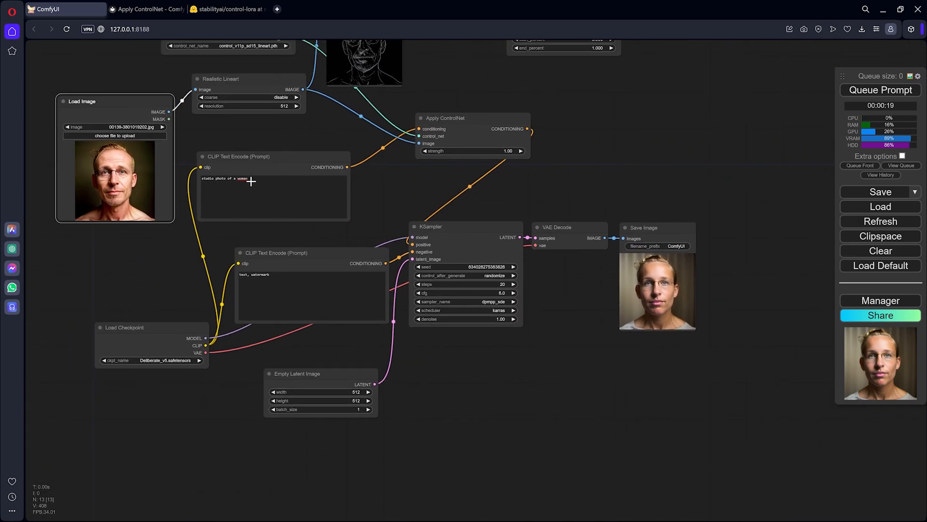
Step: Move the Load Image node beside Save Image and place the Preview Image node beneath it for comparison
{"action": "left_click_drag", "start_coordinate": [132, 103], "coordinate": [579, 230]}
{"action": "left_click_drag", "start_coordinate": [369, 44], "coordinate": [341, 123]}
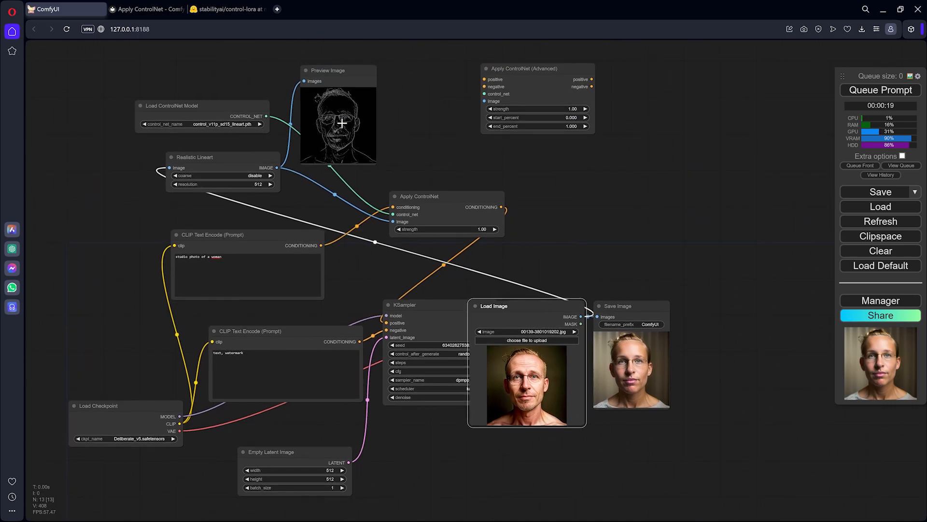
{"action": "left_click_drag", "start_coordinate": [339, 71], "coordinate": [525, 434]}
{"action": "left_click_drag", "start_coordinate": [561, 393], "coordinate": [487, 251]}
{"action": "scroll", "coordinate": [496, 314], "scroll_direction": "up", "scroll_amount": 3}
{"action": "scroll", "coordinate": [492, 402], "scroll_direction": "up", "scroll_amount": 1}
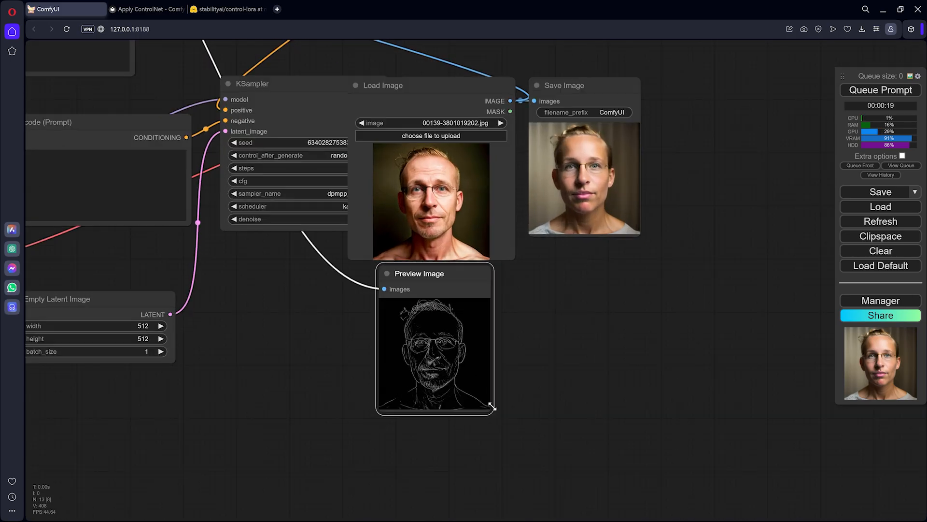
Step: Enlarge the Preview Image node to match the Load Image node's width and align it beneath that node
{"action": "left_click_drag", "start_coordinate": [491, 406], "coordinate": [530, 441]}
{"action": "left_click_drag", "start_coordinate": [489, 274], "coordinate": [471, 272]}
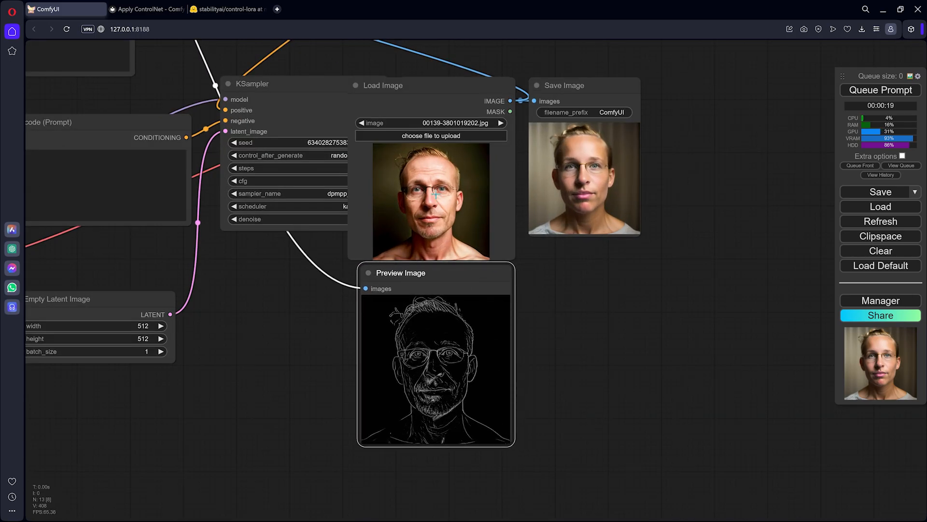
{"action": "scroll", "coordinate": [444, 351], "scroll_direction": "up", "scroll_amount": 5}
{"action": "scroll", "coordinate": [446, 345], "scroll_direction": "down", "scroll_amount": 3}
{"action": "scroll", "coordinate": [448, 336], "scroll_direction": "down", "scroll_amount": 2}
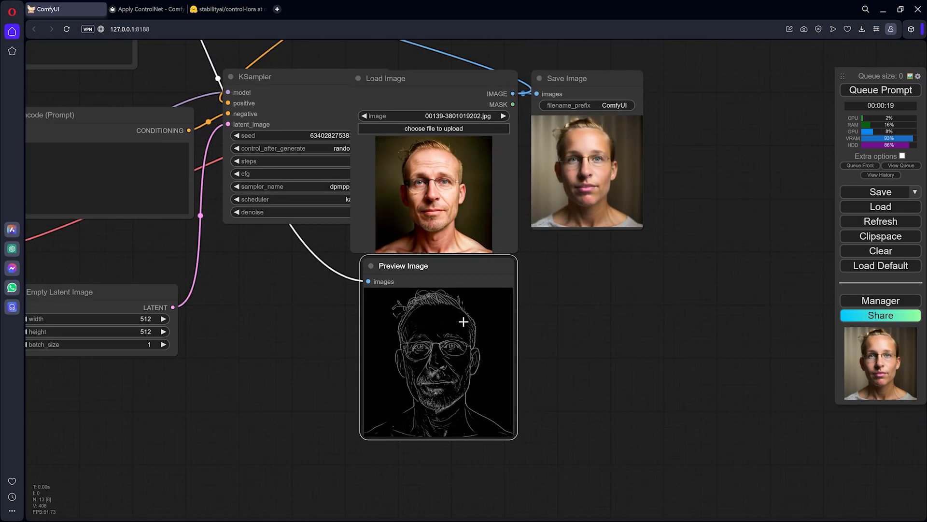
Step: Enlarge the Save Image node and compare the generated portrait with the source photo and its lineart
{"action": "left_click_drag", "start_coordinate": [641, 227], "coordinate": [755, 396]}
{"action": "scroll", "coordinate": [679, 270], "scroll_direction": "up", "scroll_amount": 4}
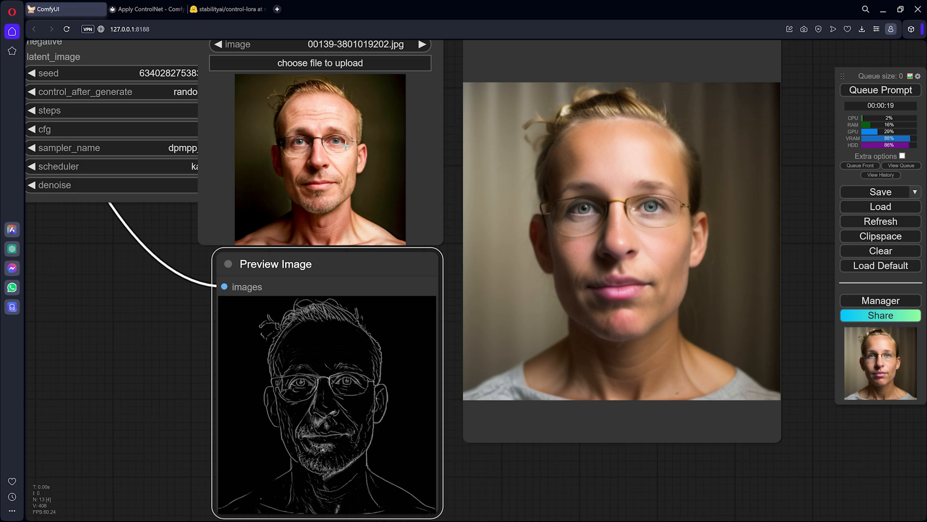
{"action": "scroll", "coordinate": [640, 278], "scroll_direction": "up", "scroll_amount": 4}
{"action": "scroll", "coordinate": [645, 251], "scroll_direction": "down", "scroll_amount": 3}
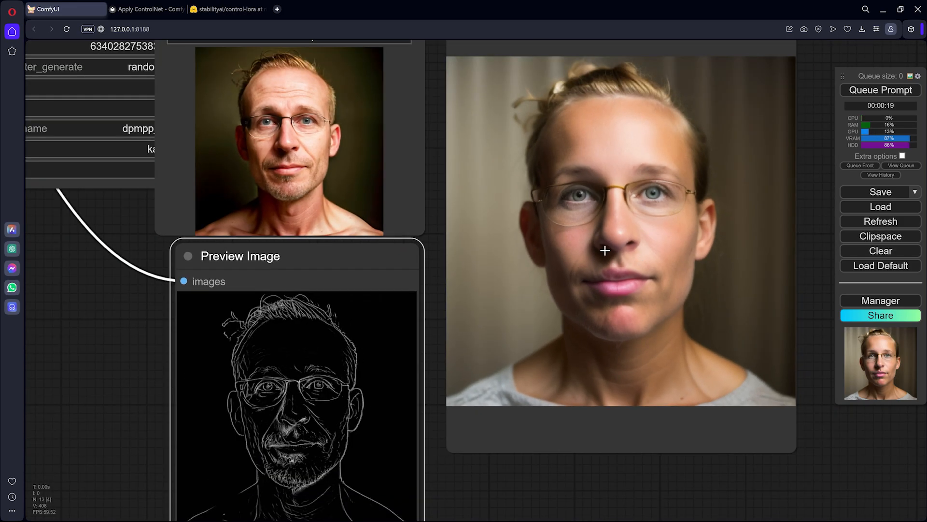
{"action": "scroll", "coordinate": [561, 221], "scroll_direction": "down", "scroll_amount": 3}
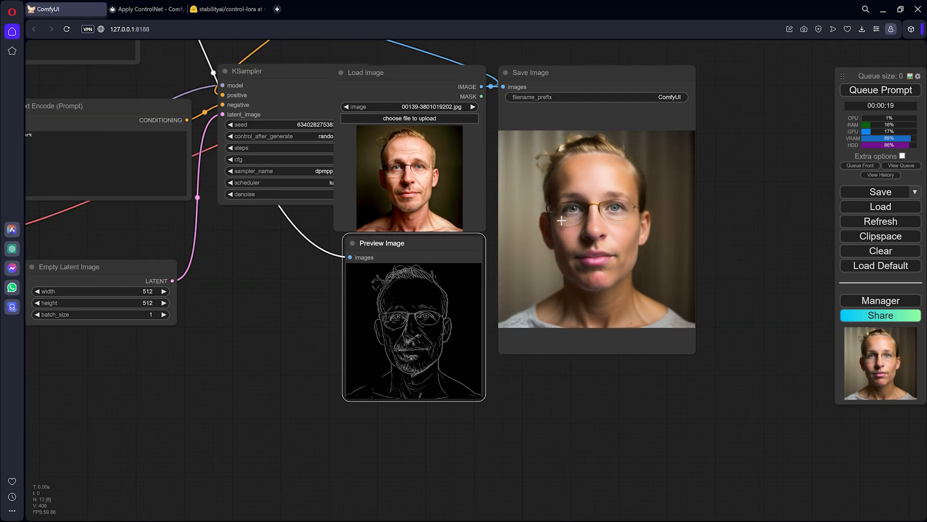
Step: Return the Load Image and Preview Image nodes to their former places and generate another portrait
{"action": "scroll", "coordinate": [561, 220], "scroll_direction": "down", "scroll_amount": 4}
{"action": "left_click_drag", "start_coordinate": [409, 245], "coordinate": [413, 272]}
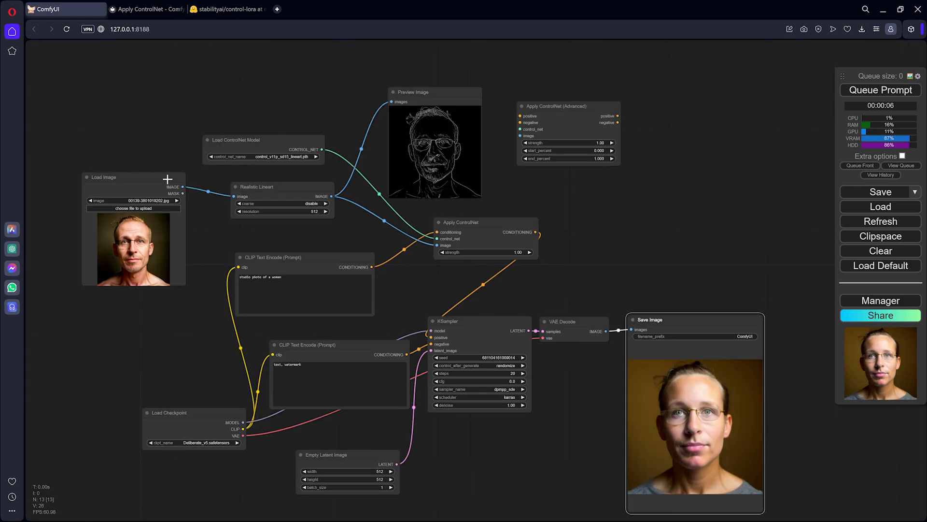
{"action": "scroll", "coordinate": [193, 187], "scroll_direction": "up", "scroll_amount": 1}
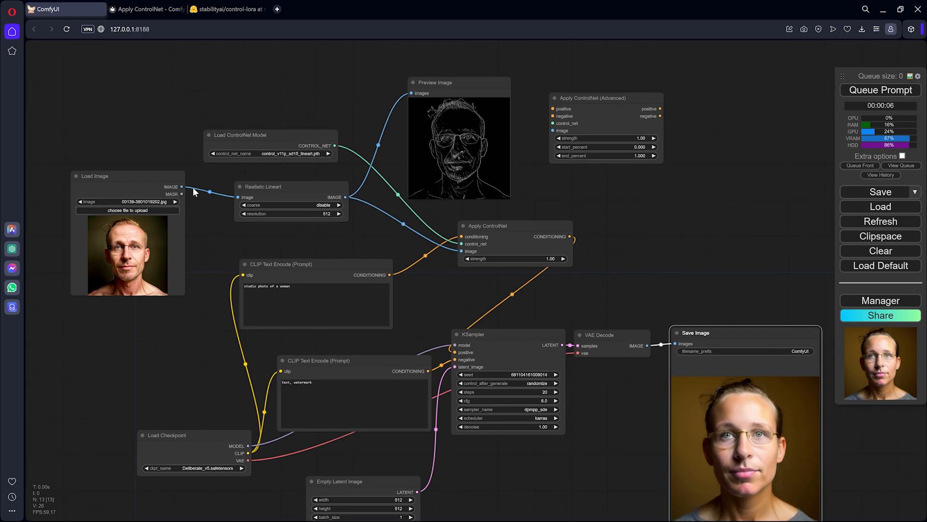
Step: Load the motorcycle line drawing Moto.jpeg into the Load Image node
{"action": "left_click_drag", "start_coordinate": [194, 187], "coordinate": [225, 192]}
{"action": "left_click_drag", "start_coordinate": [257, 261], "coordinate": [314, 222]}
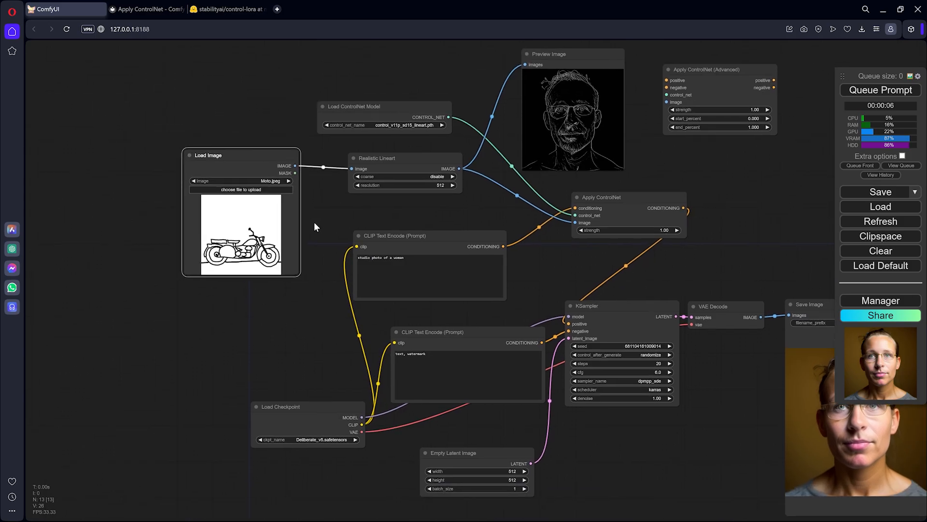
{"action": "scroll", "coordinate": [252, 249], "scroll_direction": "up", "scroll_amount": 8}
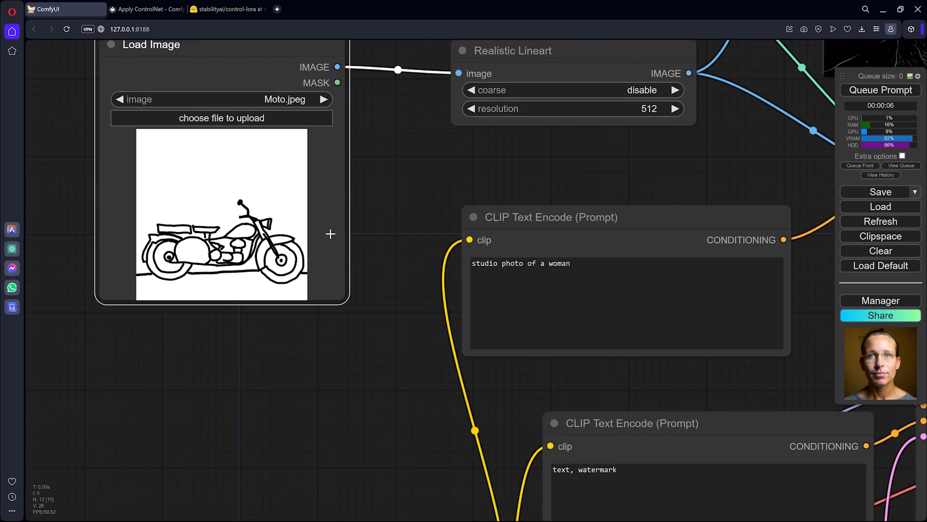
{"action": "scroll", "coordinate": [375, 221], "scroll_direction": "down", "scroll_amount": 8}
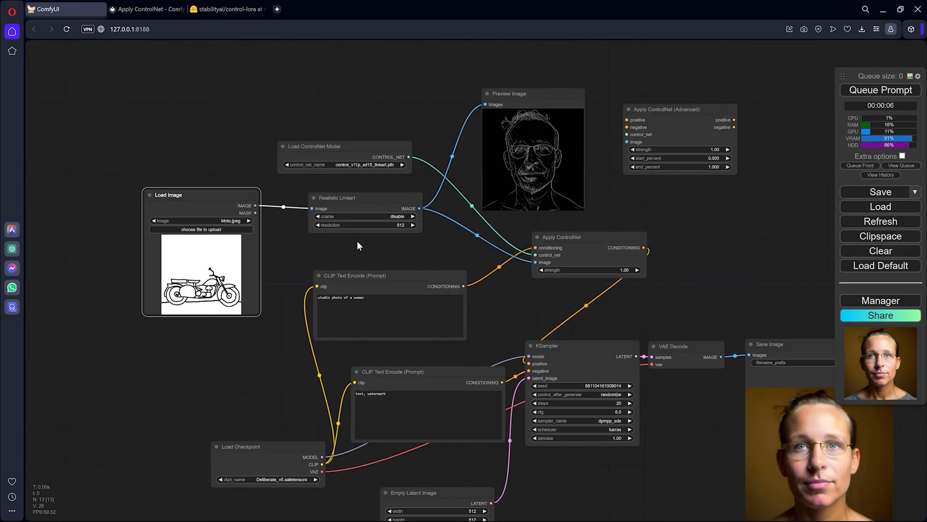
{"action": "left_click_drag", "start_coordinate": [357, 246], "coordinate": [312, 257]}
Step: Delete the Realistic Lineart and Preview Image nodes, linking Load Image directly to the Apply ControlNet image input
{"action": "left_click_drag", "start_coordinate": [334, 208], "coordinate": [328, 219]}
{"action": "key", "text": "Delete"}
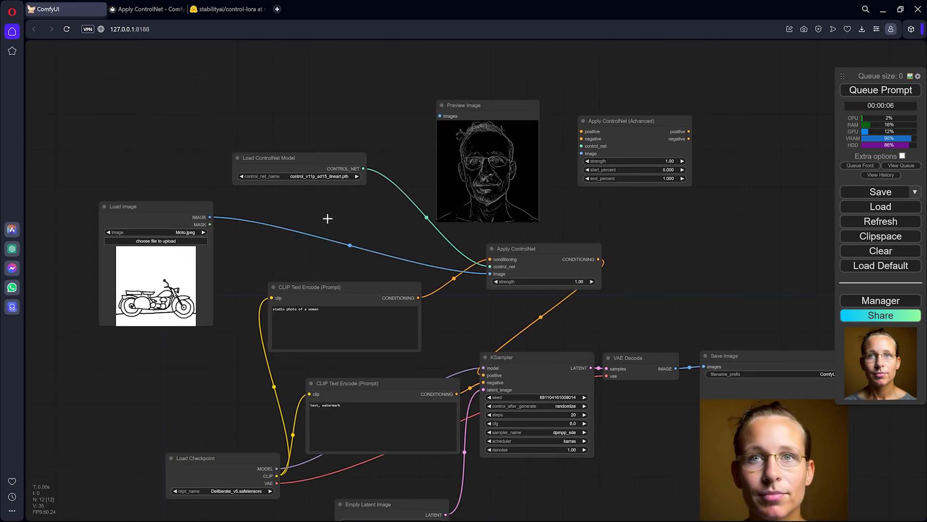
{"action": "mouse_move", "coordinate": [512, 248]}
{"action": "left_mouse_down"}
{"action": "mouse_move", "coordinate": [346, 214]}
{"action": "mouse_move", "coordinate": [502, 246]}
{"action": "left_mouse_up"}
{"action": "left_click_drag", "start_coordinate": [506, 105], "coordinate": [484, 85]}
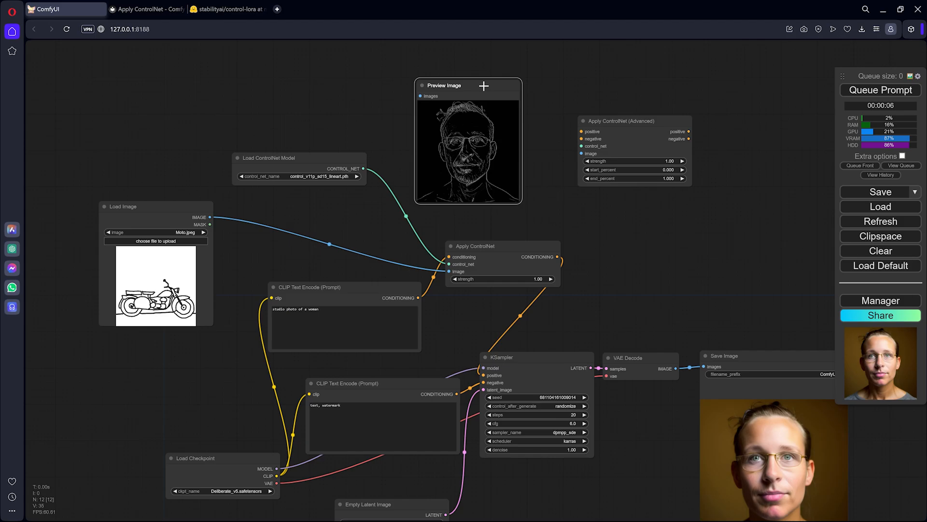
{"action": "key", "text": "Delete"}
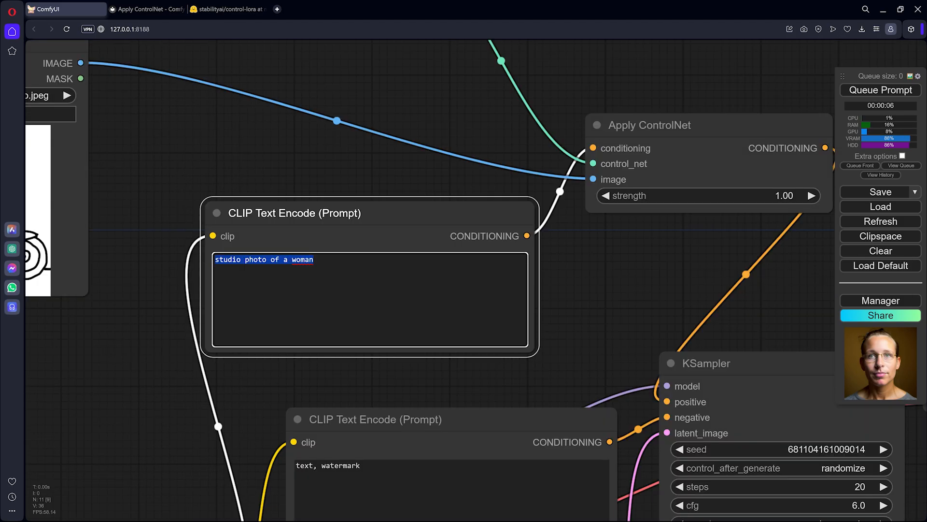
Step: Change the positive prompt to "studio photo of a 1960's red bike" and queue the prompt
{"action": "double_click", "coordinate": [302, 260]}
{"action": "type", "text": "red bike"}
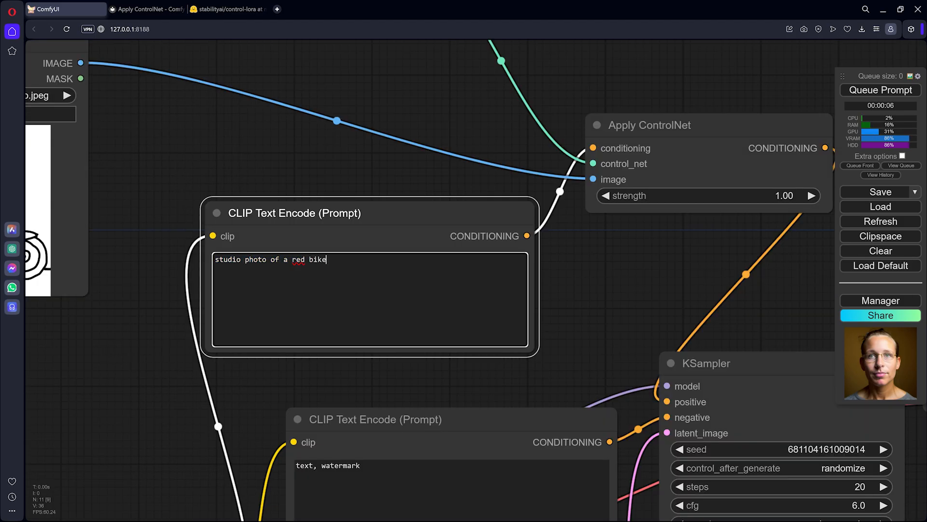
{"action": "type", "text": "1930"}
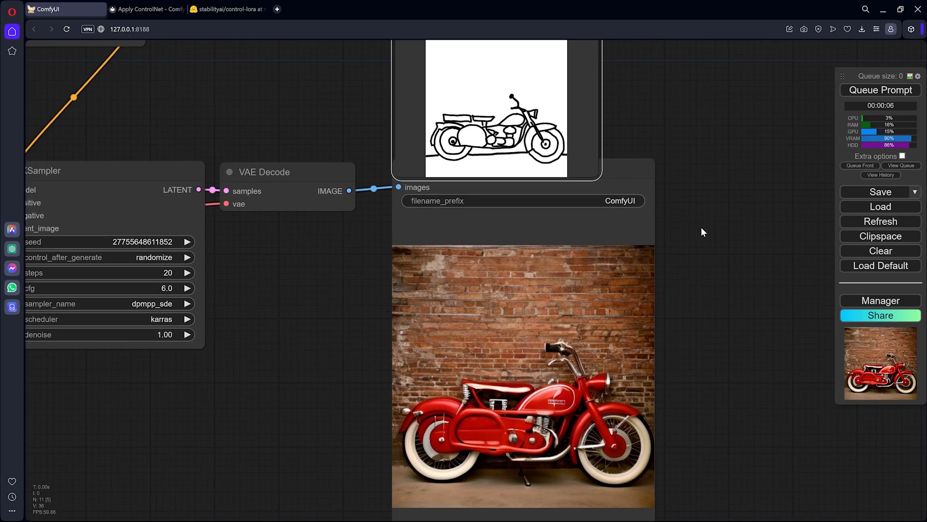
Step: Put the Load Image node back at the start of the workflow and move Apply ControlNet slightly higher
{"action": "scroll", "coordinate": [701, 228], "scroll_direction": "down", "scroll_amount": 6}
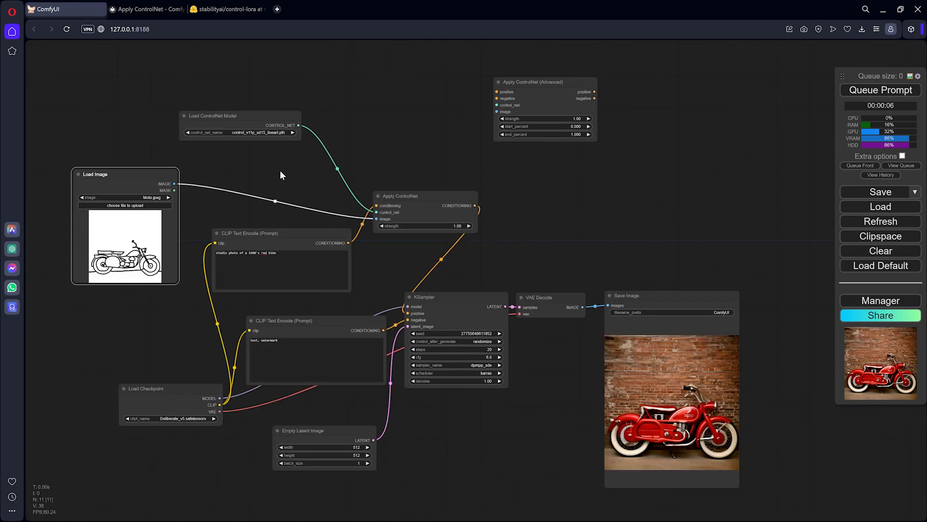
{"action": "scroll", "coordinate": [283, 170], "scroll_direction": "up", "scroll_amount": 1}
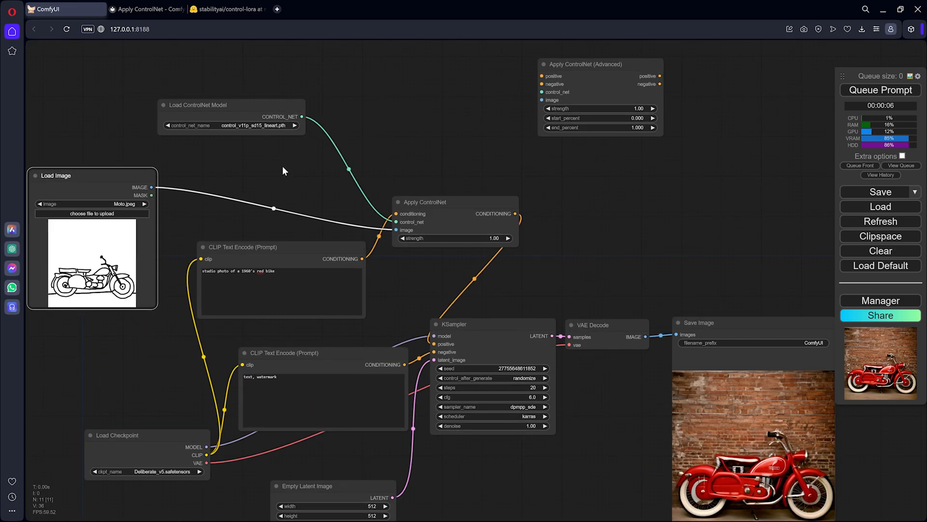
{"action": "scroll", "coordinate": [283, 170], "scroll_direction": "down", "scroll_amount": 1}
{"action": "left_click_drag", "start_coordinate": [293, 167], "coordinate": [323, 158]}
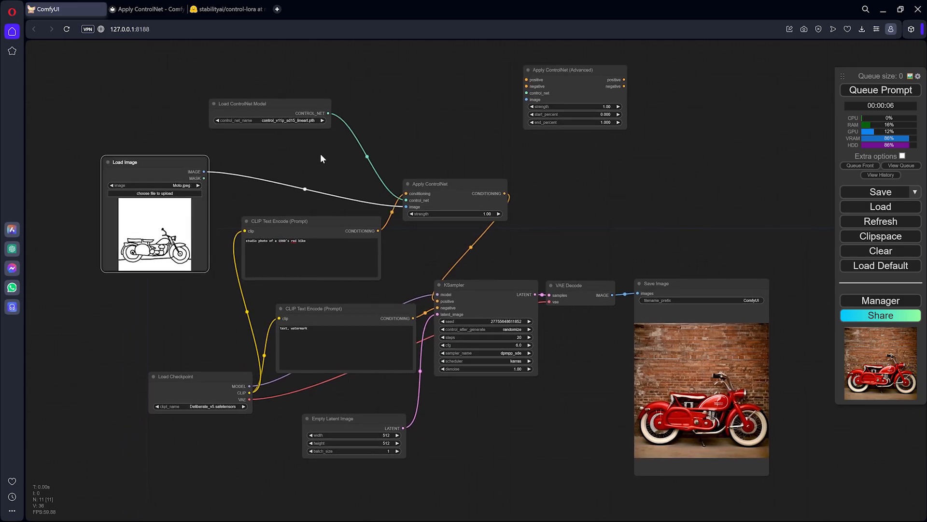
{"action": "left_click_drag", "start_coordinate": [448, 183], "coordinate": [423, 159]}
Step: Set the Load ControlNet Model node to control_v11p_sd15_openpose.pth
{"action": "scroll", "coordinate": [335, 156], "scroll_direction": "up", "scroll_amount": 3}
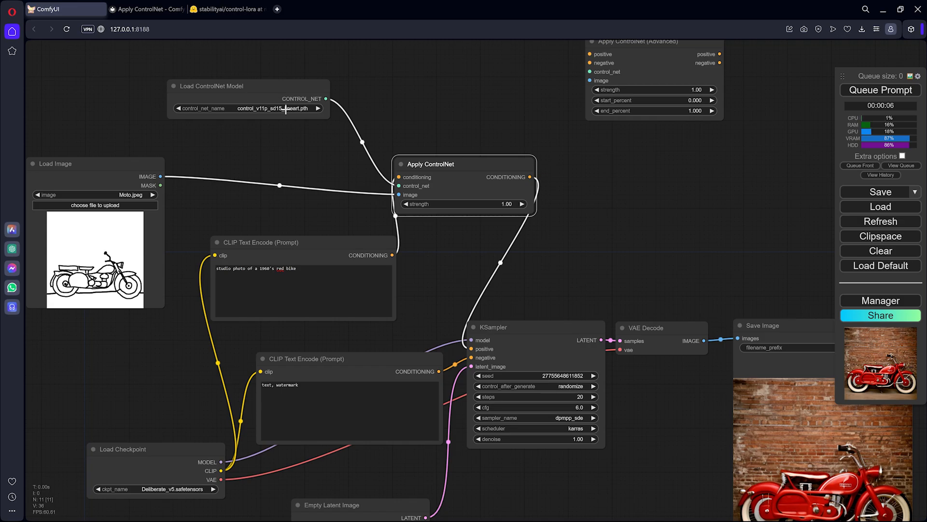
{"action": "left_click", "coordinate": [285, 108]}
{"action": "left_click", "coordinate": [338, 367]}
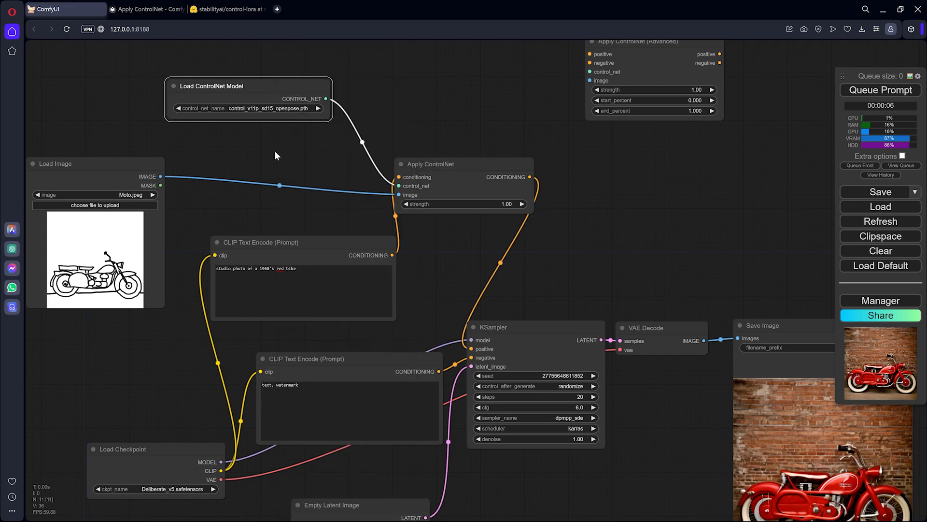
Step: Add an OpenPose Pose node feeding the Apply ControlNet image input and place it below Load ControlNet Model
{"action": "left_click_drag", "start_coordinate": [276, 155], "coordinate": [345, 174]}
{"action": "left_click_drag", "start_coordinate": [517, 198], "coordinate": [349, 184]}
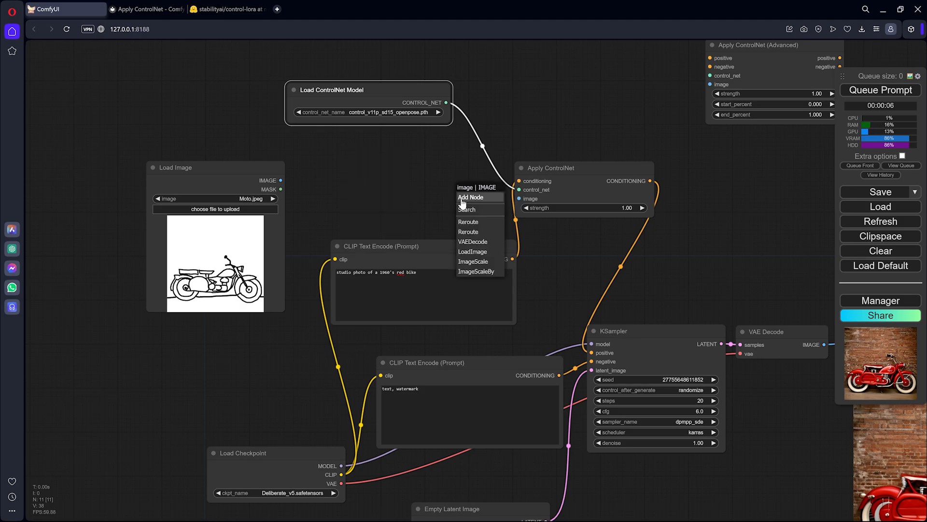
{"action": "left_click", "coordinate": [463, 208]}
{"action": "type", "text": "open"}
{"action": "left_click", "coordinate": [467, 220]}
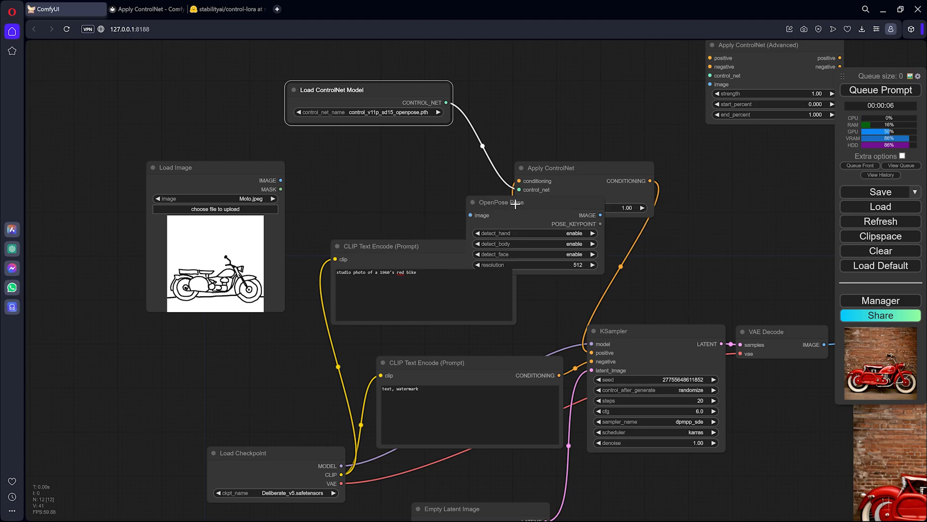
{"action": "left_click_drag", "start_coordinate": [515, 204], "coordinate": [363, 154]}
Step: Load footballer.jpg in the Load Image node and link its image output to the OpenPose Pose node
{"action": "left_click_drag", "start_coordinate": [254, 164], "coordinate": [201, 155]}
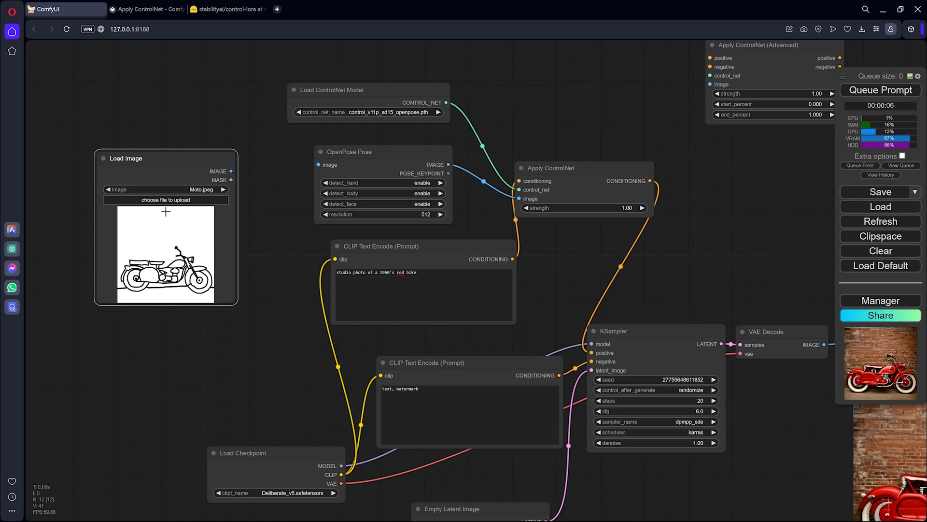
{"action": "left_click", "coordinate": [160, 201]}
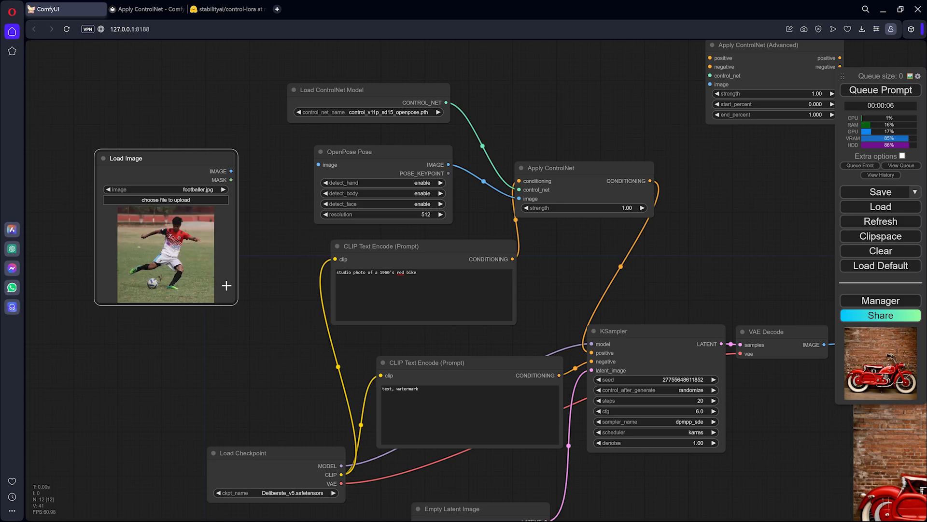
{"action": "scroll", "coordinate": [188, 282], "scroll_direction": "up", "scroll_amount": 5}
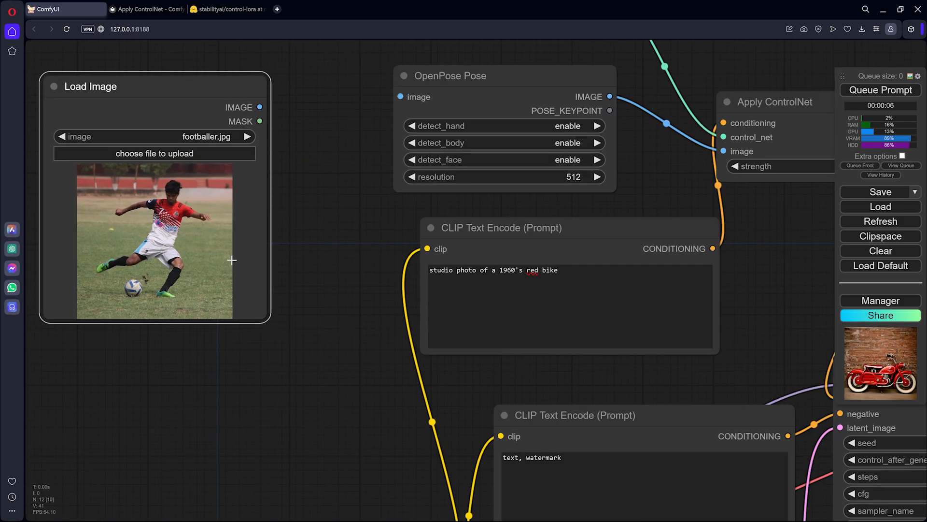
{"action": "scroll", "coordinate": [299, 241], "scroll_direction": "down", "scroll_amount": 2}
{"action": "left_click_drag", "start_coordinate": [264, 131], "coordinate": [383, 121]}
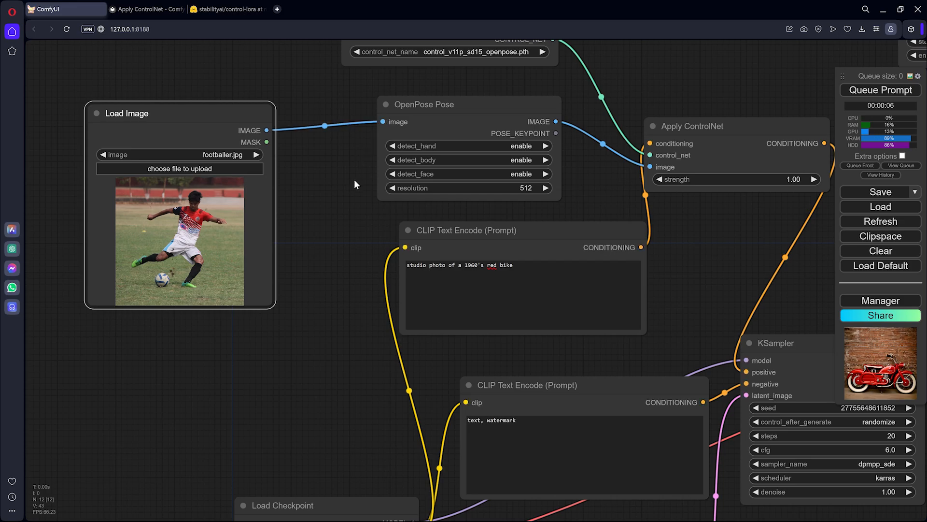
Step: Examine the generated cartoon soccer player in the Save Image node
{"action": "scroll", "coordinate": [354, 179], "scroll_direction": "down", "scroll_amount": 4}
{"action": "scroll", "coordinate": [354, 240], "scroll_direction": "up", "scroll_amount": 4}
{"action": "scroll", "coordinate": [354, 241], "scroll_direction": "up", "scroll_amount": 2}
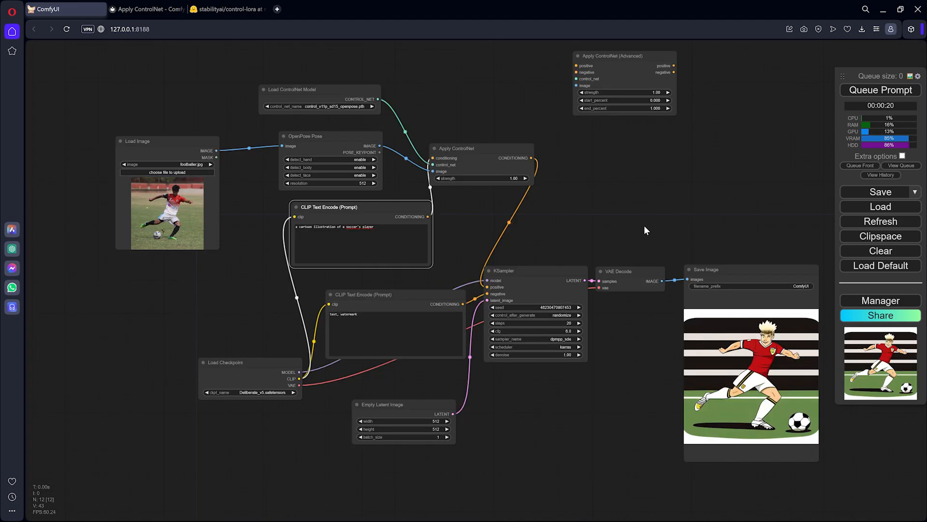
{"action": "left_click_drag", "start_coordinate": [644, 225], "coordinate": [495, 169]}
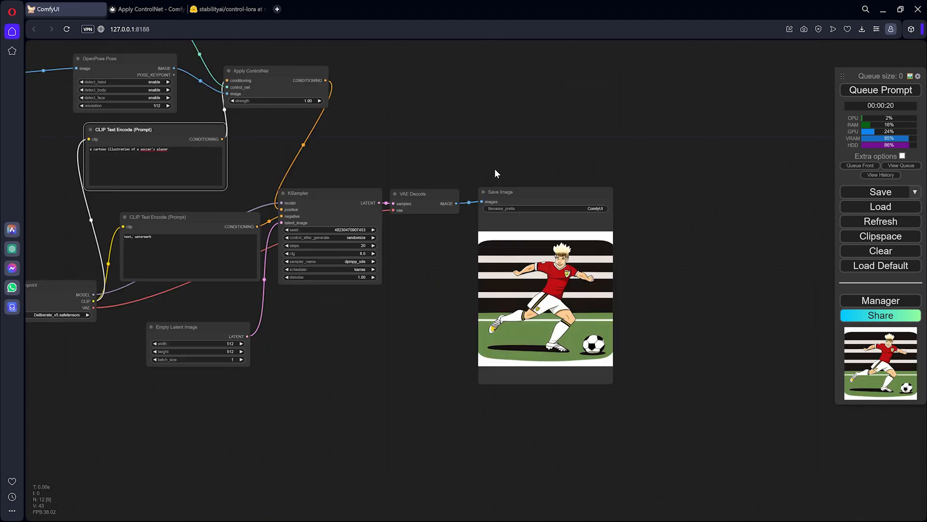
{"action": "scroll", "coordinate": [555, 269], "scroll_direction": "up", "scroll_amount": 2}
{"action": "scroll", "coordinate": [556, 269], "scroll_direction": "up", "scroll_amount": 9}
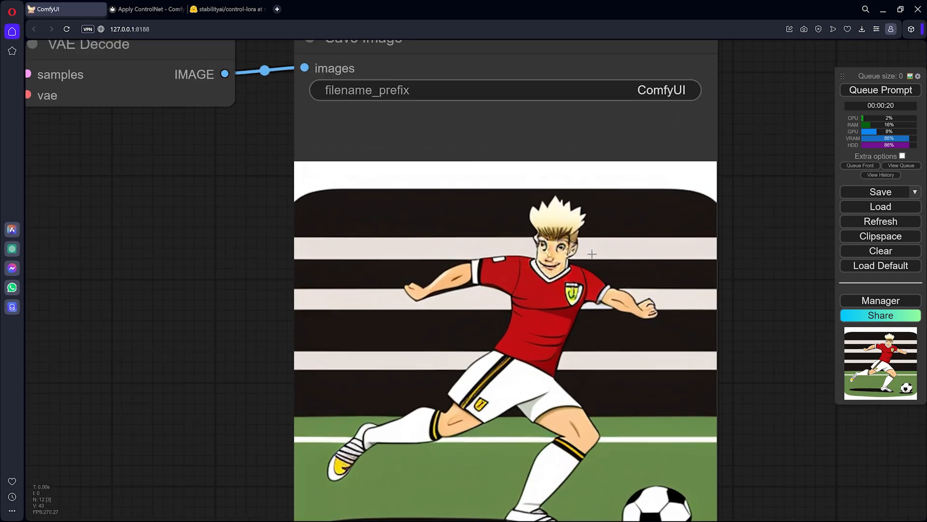
{"action": "scroll", "coordinate": [592, 252], "scroll_direction": "down", "scroll_amount": 13}
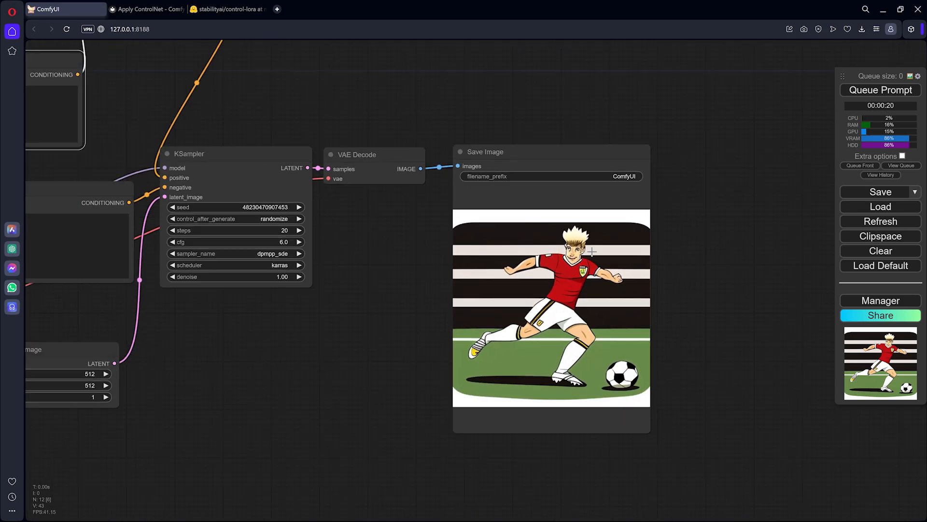
{"action": "scroll", "coordinate": [470, 268], "scroll_direction": "down", "scroll_amount": 2}
Step: Place the Load Image node directly above Save Image for comparison and shrink the Save Image node
{"action": "left_click_drag", "start_coordinate": [138, 126], "coordinate": [578, 129]}
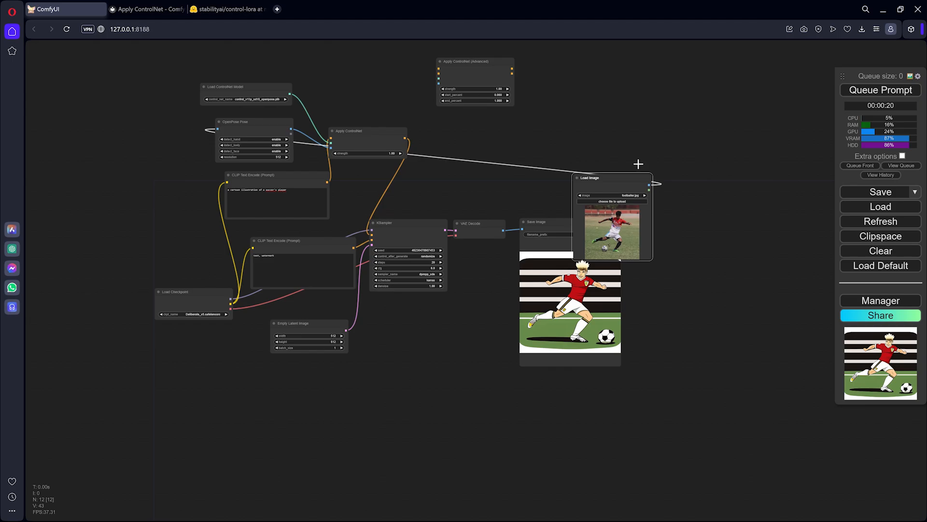
{"action": "scroll", "coordinate": [613, 209], "scroll_direction": "up", "scroll_amount": 9}
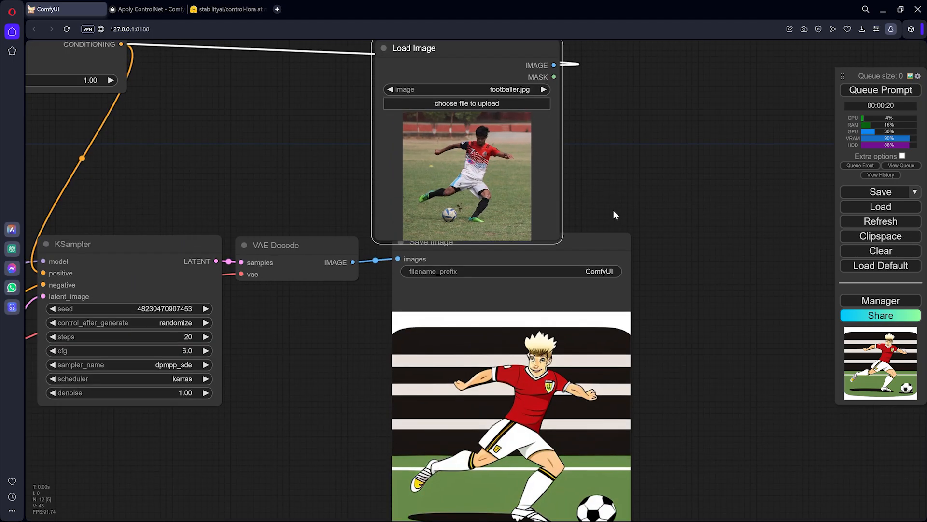
{"action": "left_click_drag", "start_coordinate": [598, 240], "coordinate": [584, 260]}
{"action": "scroll", "coordinate": [610, 258], "scroll_direction": "down", "scroll_amount": 3}
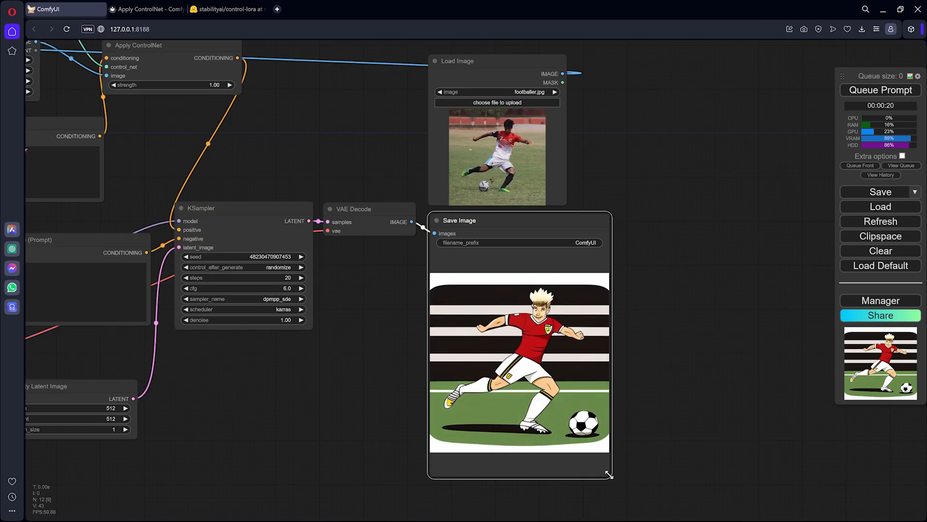
{"action": "left_click_drag", "start_coordinate": [610, 475], "coordinate": [604, 398]}
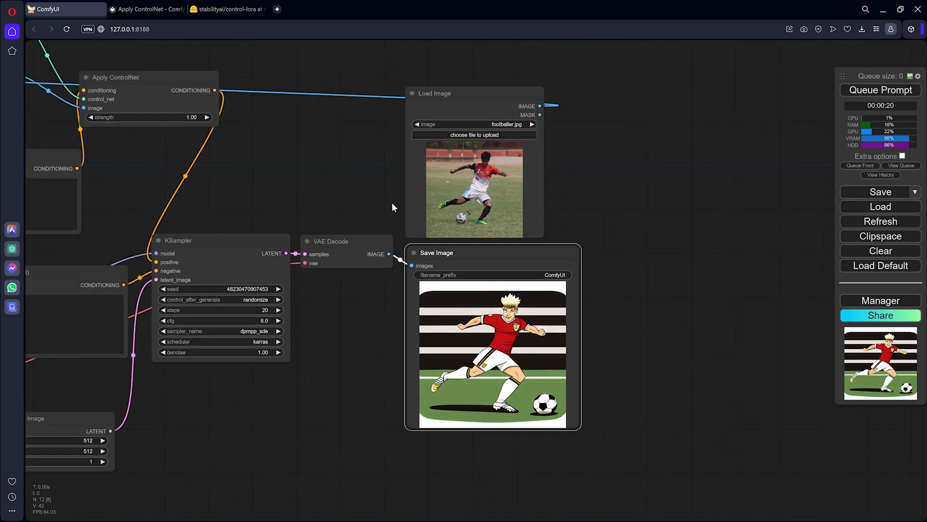
Step: Set the Apply ControlNet strength to 0.8 and queue the prompt
{"action": "left_click_drag", "start_coordinate": [369, 187], "coordinate": [411, 250]}
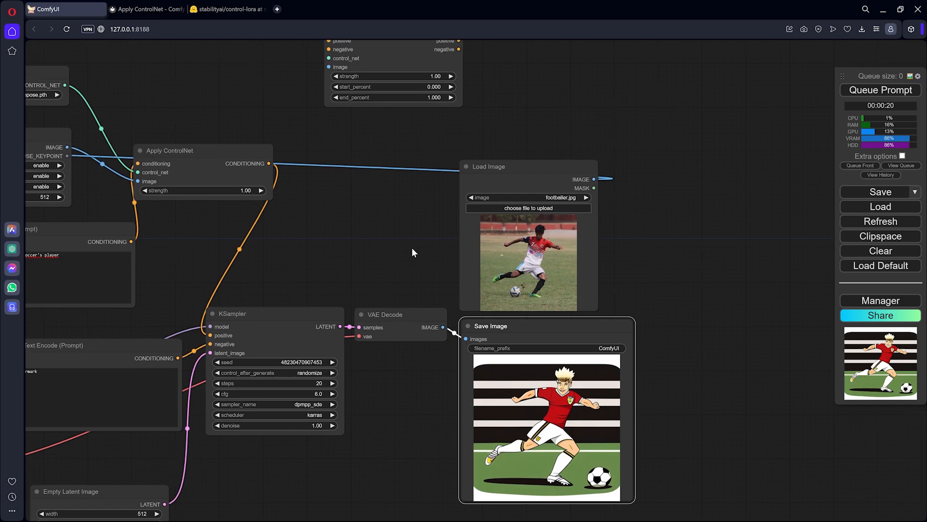
{"action": "left_click_drag", "start_coordinate": [370, 228], "coordinate": [529, 283]}
{"action": "left_click_drag", "start_coordinate": [390, 212], "coordinate": [410, 196]}
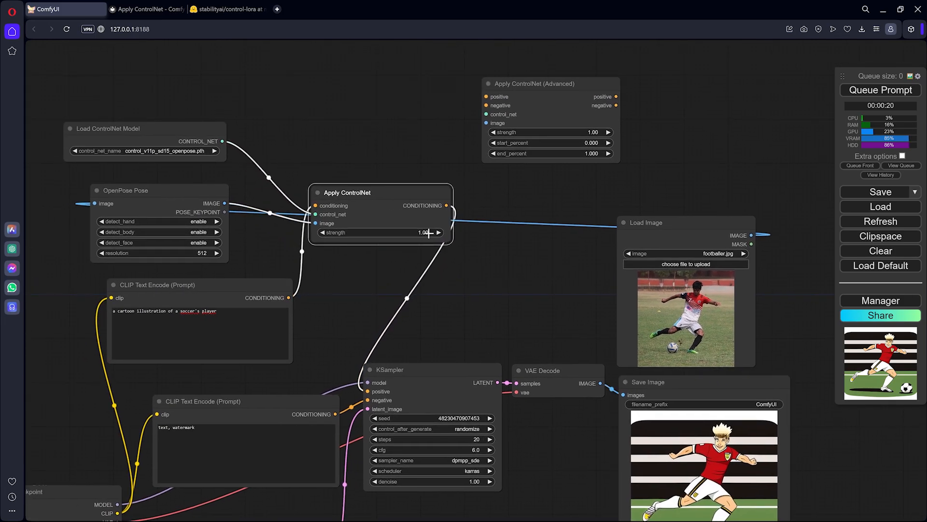
{"action": "left_click", "coordinate": [434, 236]}
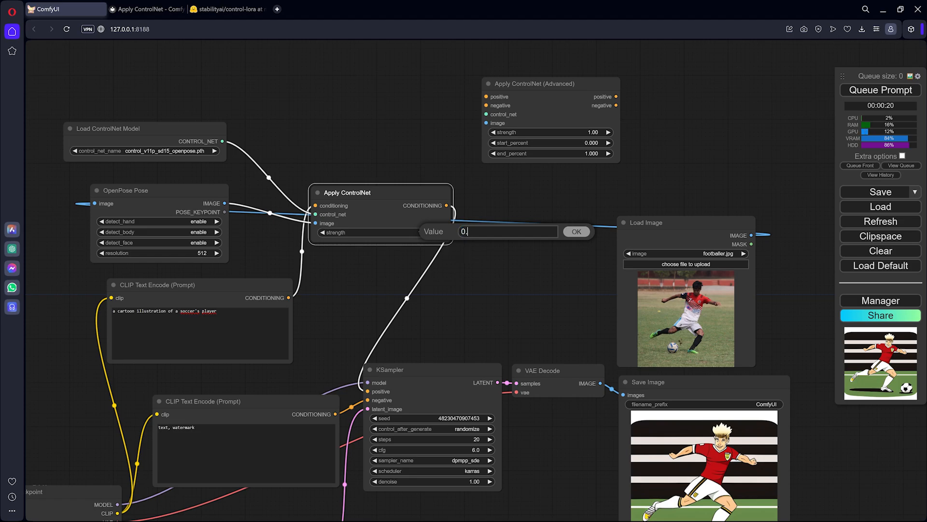
{"action": "type", "text": "0.8"}
{"action": "left_click", "coordinate": [578, 232]}
{"action": "left_click", "coordinate": [881, 89]}
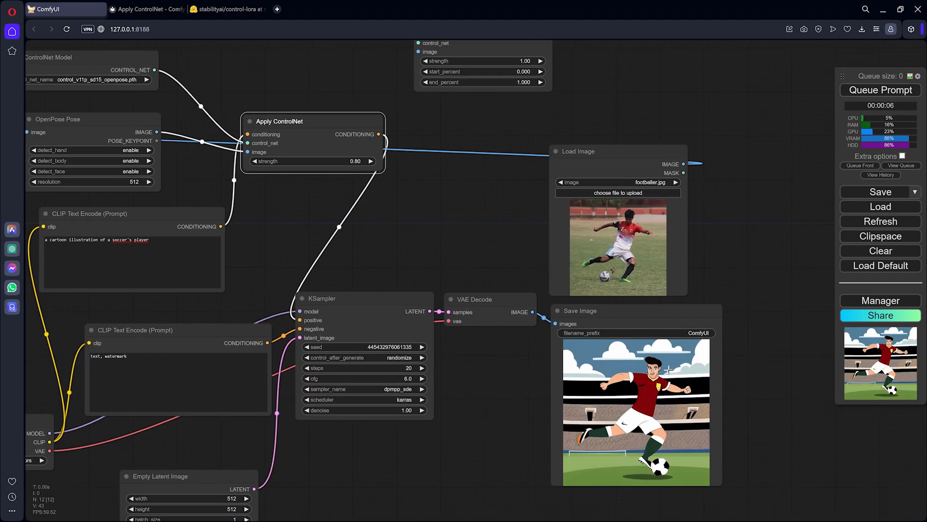
Step: Compare the pose of the new generated player with the footballer reference photo
{"action": "scroll", "coordinate": [668, 362], "scroll_direction": "up", "scroll_amount": 2}
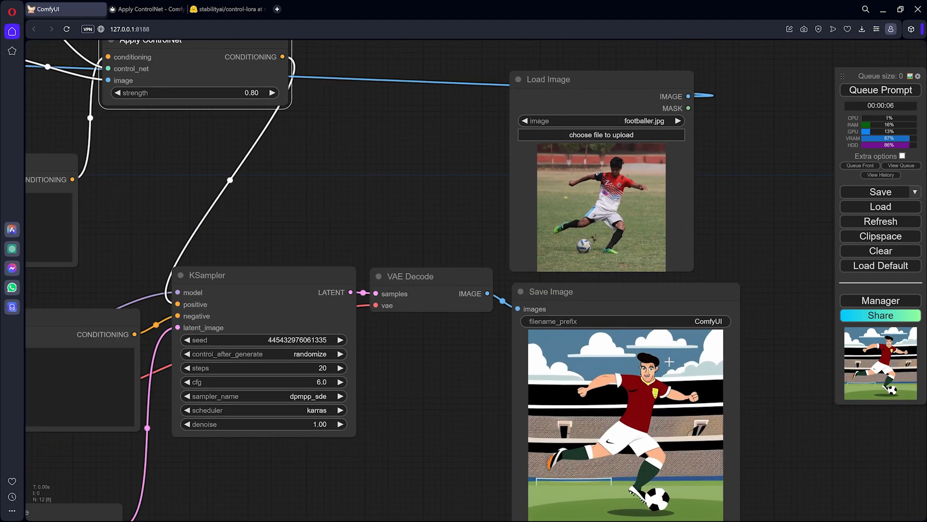
{"action": "scroll", "coordinate": [673, 357], "scroll_direction": "down", "scroll_amount": 3}
{"action": "left_click_drag", "start_coordinate": [488, 370], "coordinate": [618, 355]}
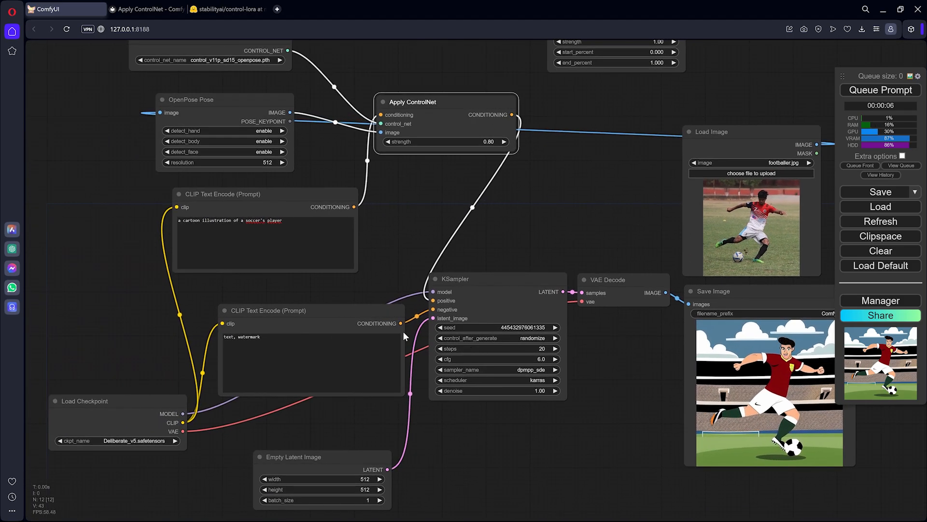
{"action": "mouse_move", "coordinate": [124, 401]}
{"action": "left_mouse_down"}
{"action": "mouse_move", "coordinate": [131, 376]}
{"action": "mouse_move", "coordinate": [127, 398]}
{"action": "mouse_move", "coordinate": [115, 396]}
{"action": "mouse_move", "coordinate": [122, 400]}
{"action": "left_mouse_up"}
{"action": "left_click_drag", "start_coordinate": [520, 462], "coordinate": [402, 471]}
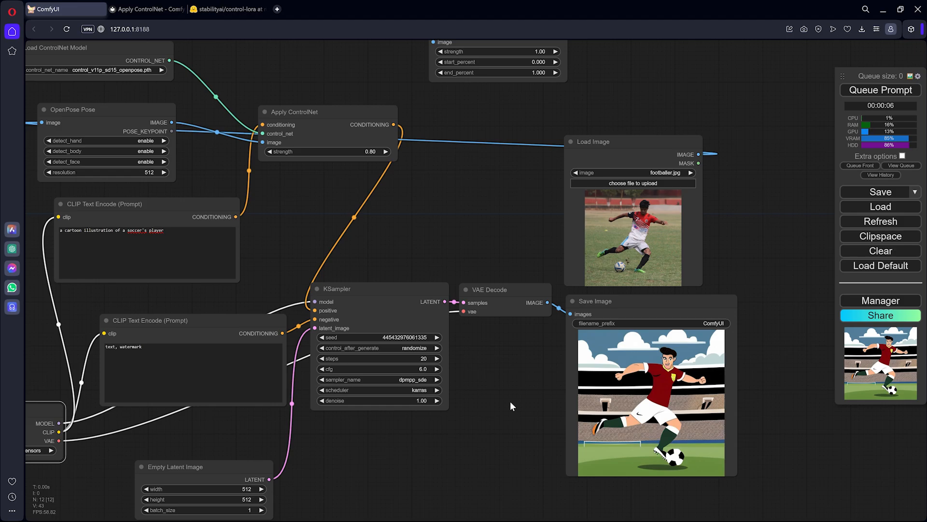
{"action": "mouse_move", "coordinate": [615, 301]}
{"action": "left_mouse_down"}
{"action": "mouse_move", "coordinate": [615, 314]}
{"action": "mouse_move", "coordinate": [619, 308]}
{"action": "left_mouse_up"}
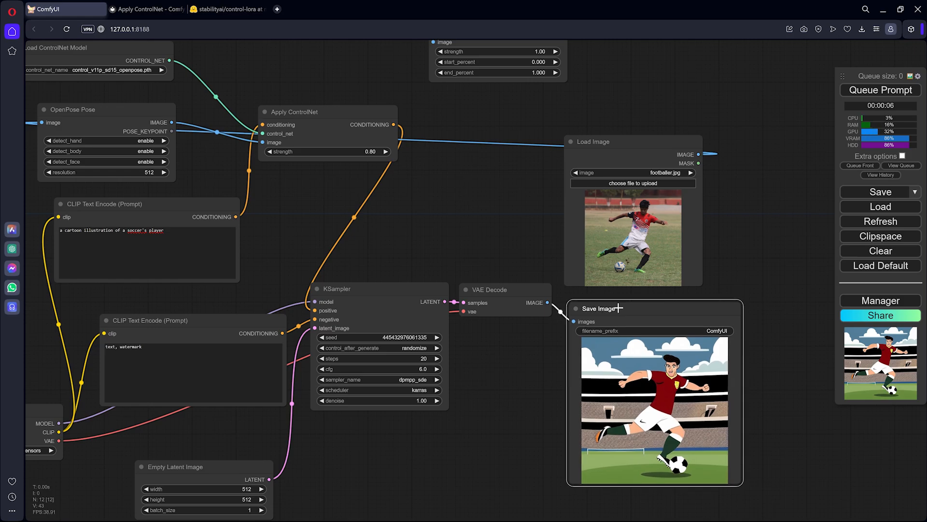
{"action": "scroll", "coordinate": [619, 308], "scroll_direction": "up", "scroll_amount": 4}
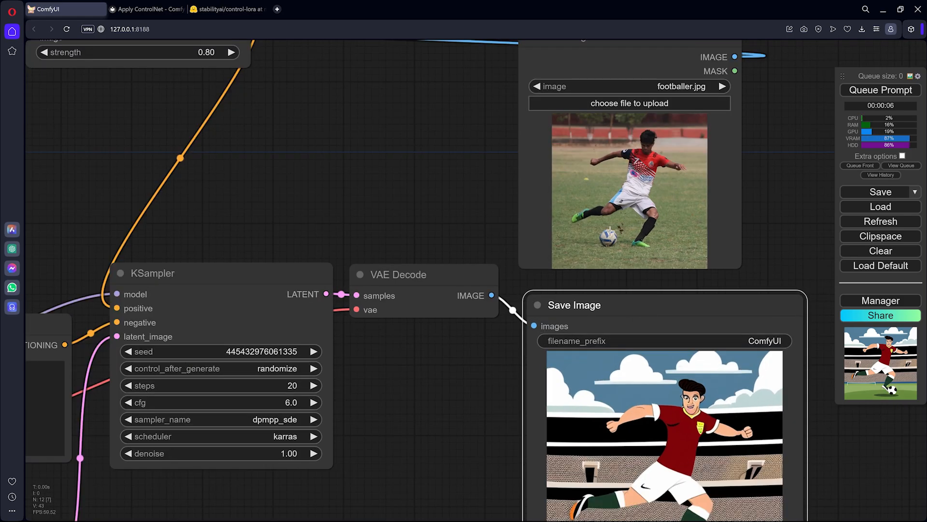
{"action": "left_click_drag", "start_coordinate": [481, 363], "coordinate": [470, 264]}
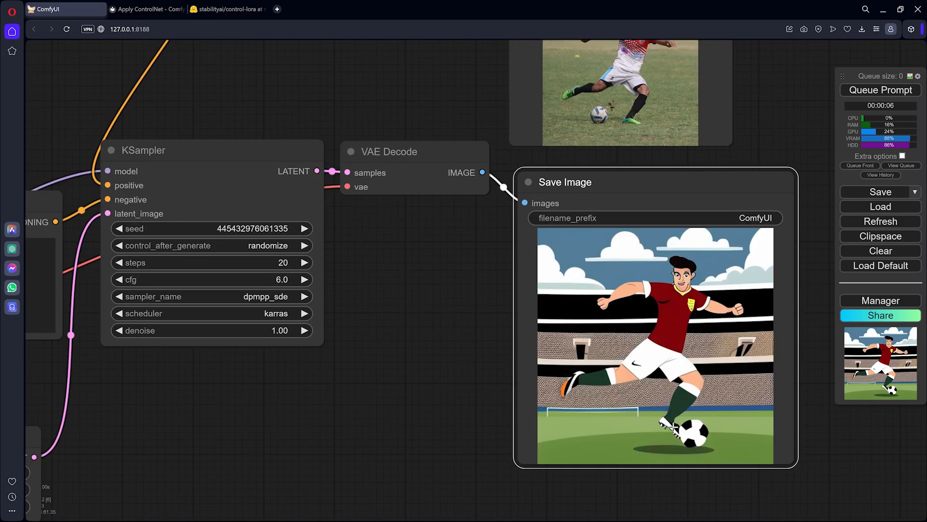
{"action": "scroll", "coordinate": [444, 317], "scroll_direction": "down", "scroll_amount": 6}
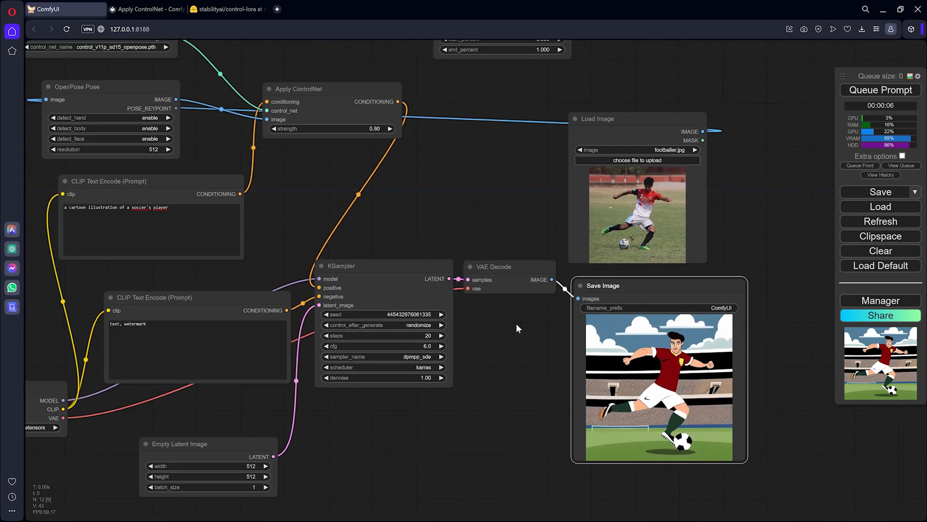
Step: Shift the positive prompt and Apply ControlNet nodes left and move Apply ControlNet (Advanced) farther away from the workflow
{"action": "left_click_drag", "start_coordinate": [536, 236], "coordinate": [652, 348]}
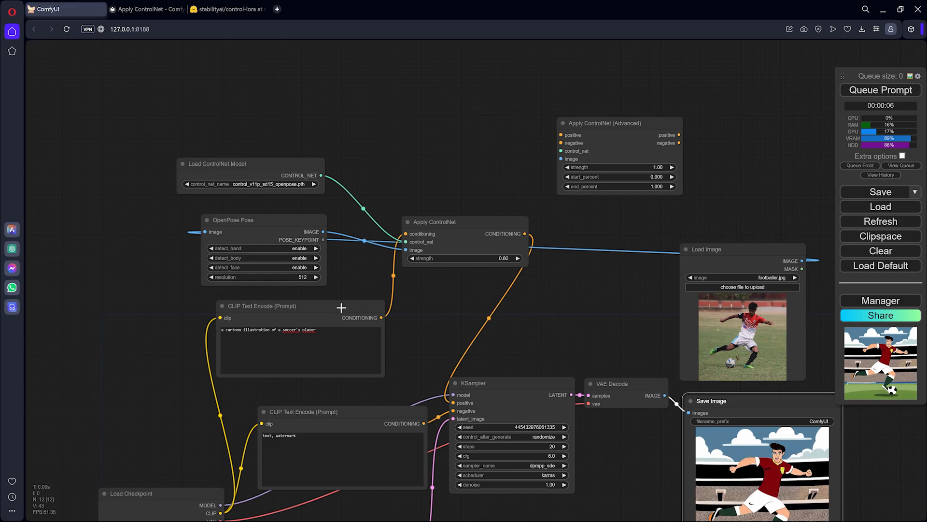
{"action": "left_click_drag", "start_coordinate": [341, 307], "coordinate": [306, 306]}
{"action": "left_click_drag", "start_coordinate": [507, 223], "coordinate": [469, 237]}
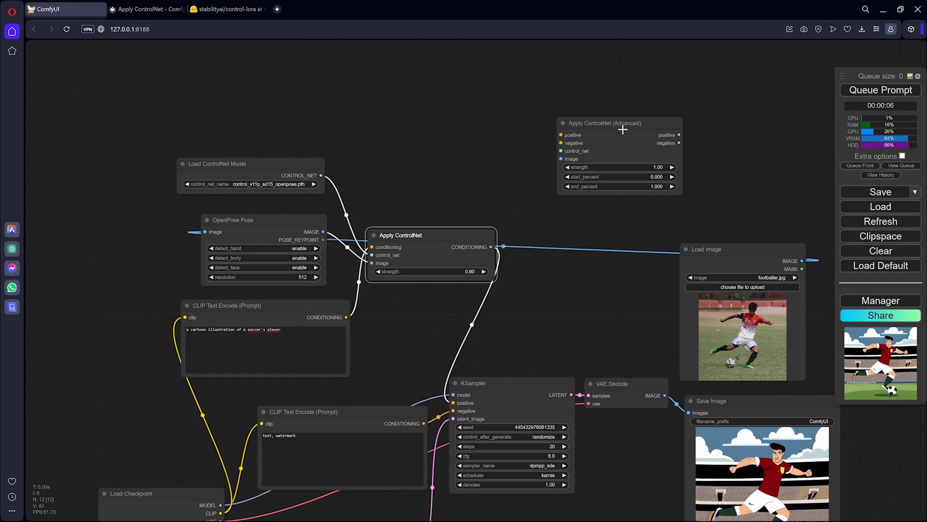
{"action": "left_click_drag", "start_coordinate": [623, 129], "coordinate": [660, 89]}
Step: Move the Load Image node back to the start of the workflow, beside the OpenPose Pose node
{"action": "left_click_drag", "start_coordinate": [627, 218], "coordinate": [464, 179]}
{"action": "left_click_drag", "start_coordinate": [575, 210], "coordinate": [326, 62]}
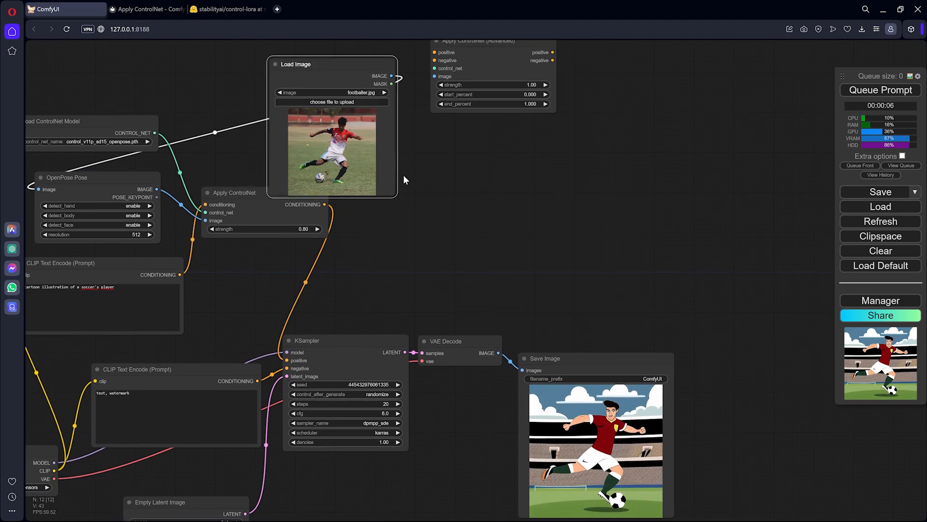
{"action": "left_click_drag", "start_coordinate": [405, 180], "coordinate": [579, 230]}
{"action": "left_click_drag", "start_coordinate": [509, 113], "coordinate": [356, 169]}
{"action": "left_click_drag", "start_coordinate": [435, 159], "coordinate": [496, 141]}
{"action": "left_click_drag", "start_coordinate": [384, 150], "coordinate": [100, 210]}
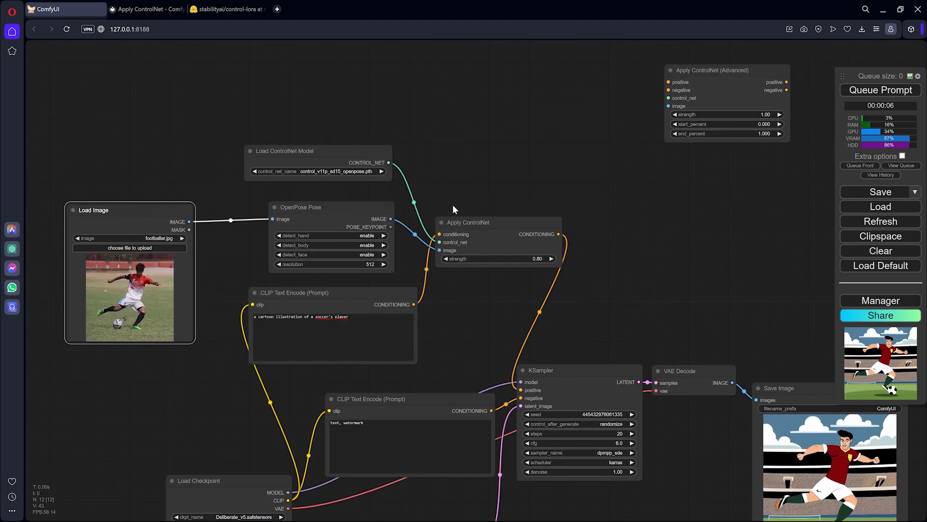
Step: Duplicate the Apply ControlNet node and chain the copy between the original's conditioning output and the KSampler positive input
{"action": "left_click_drag", "start_coordinate": [454, 209], "coordinate": [401, 157]}
{"action": "left_click", "coordinate": [493, 321]}
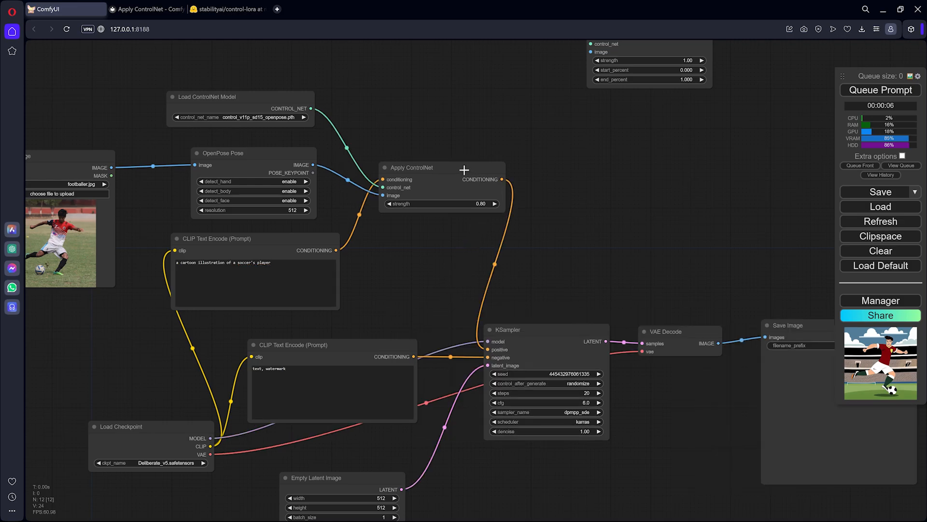
{"action": "left_click_drag", "start_coordinate": [466, 172], "coordinate": [637, 191]}
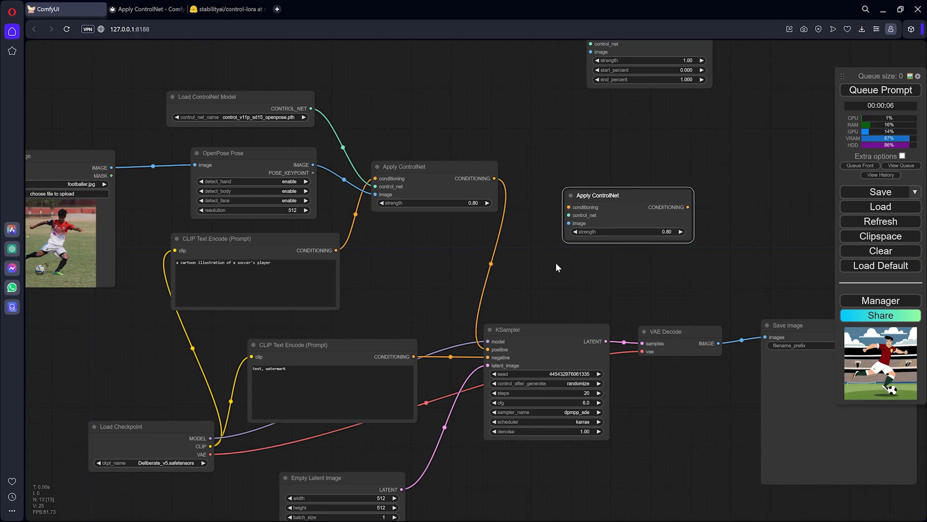
{"action": "left_click_drag", "start_coordinate": [496, 178], "coordinate": [585, 187]}
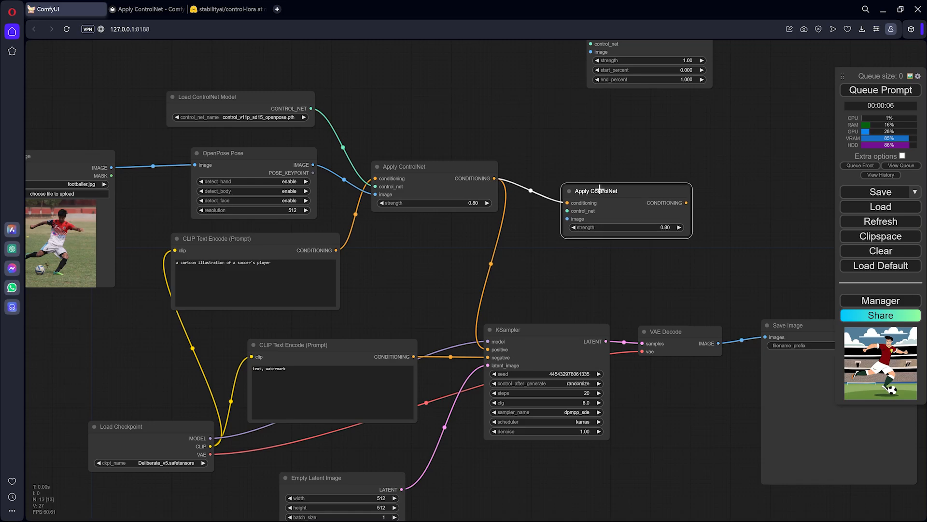
{"action": "left_click_drag", "start_coordinate": [689, 203], "coordinate": [488, 353]}
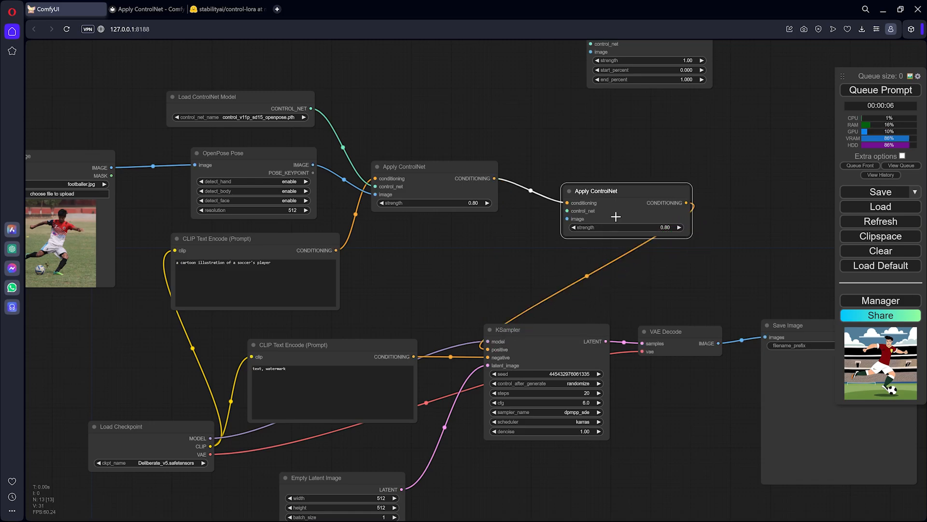
Step: Spread out the two Apply ControlNet nodes and give the second a Load ControlNet Model node set to control_v11p_sd15_lineart.pth
{"action": "left_click_drag", "start_coordinate": [624, 195], "coordinate": [610, 185]}
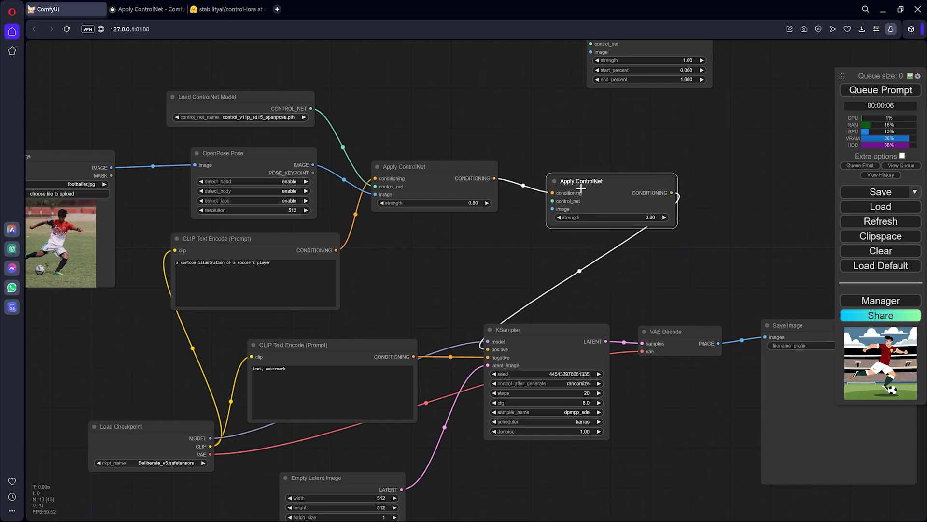
{"action": "left_click_drag", "start_coordinate": [476, 173], "coordinate": [483, 140]}
{"action": "left_click_drag", "start_coordinate": [589, 181], "coordinate": [510, 244]}
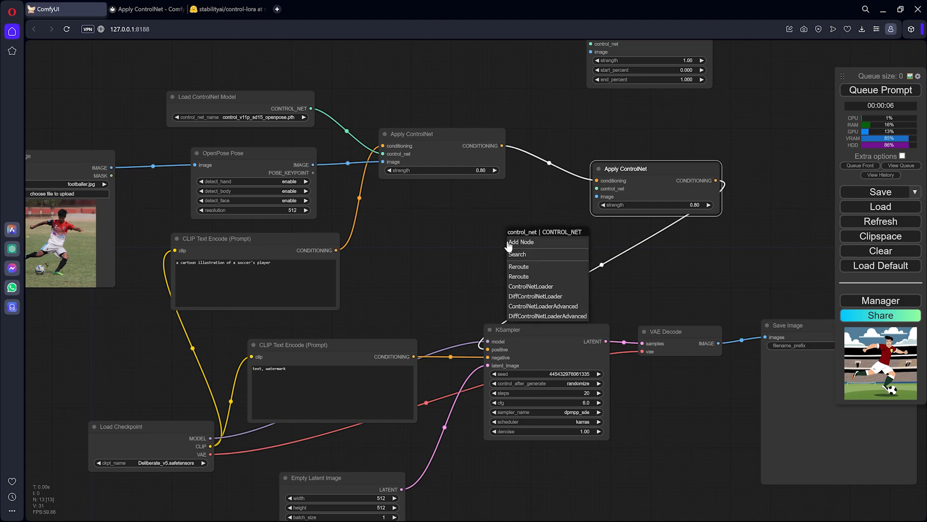
{"action": "left_click", "coordinate": [515, 287]}
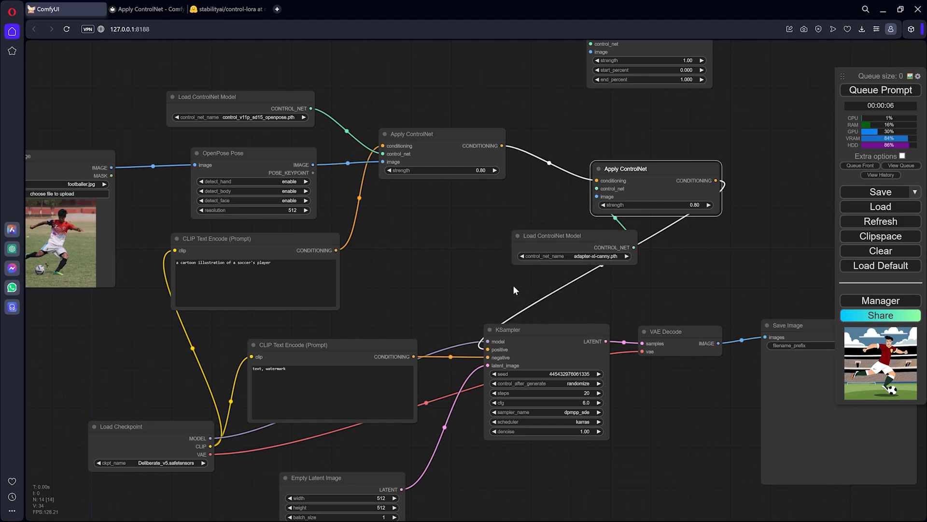
{"action": "left_click", "coordinate": [511, 249]}
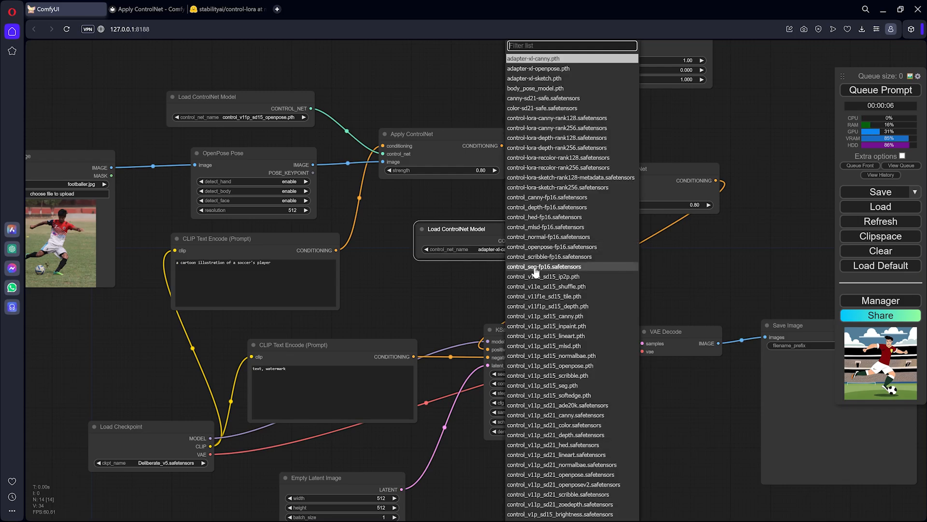
{"action": "left_click", "coordinate": [543, 336]}
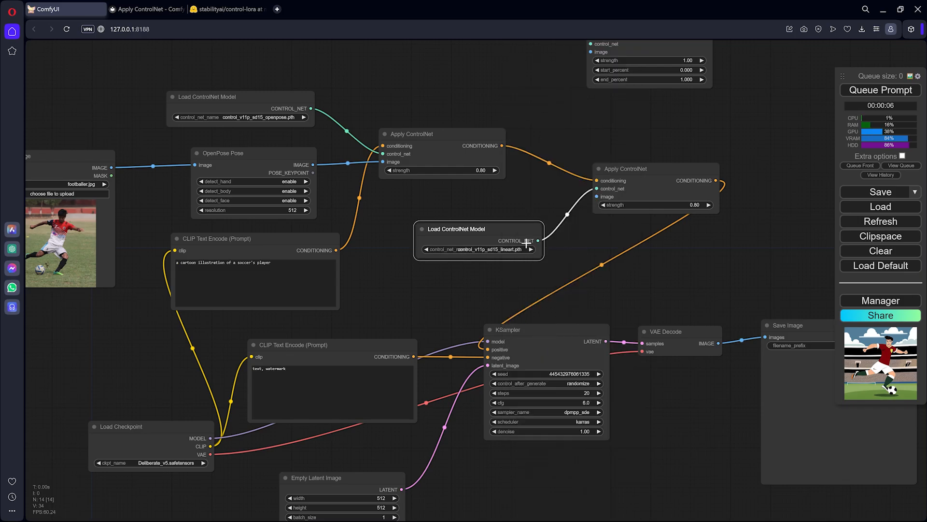
Step: Reposition the lineart model loader and add a Realistic Lineart node feeding the second Apply ControlNet's image input
{"action": "left_click_drag", "start_coordinate": [531, 240], "coordinate": [509, 255]}
{"action": "left_click", "coordinate": [515, 277]}
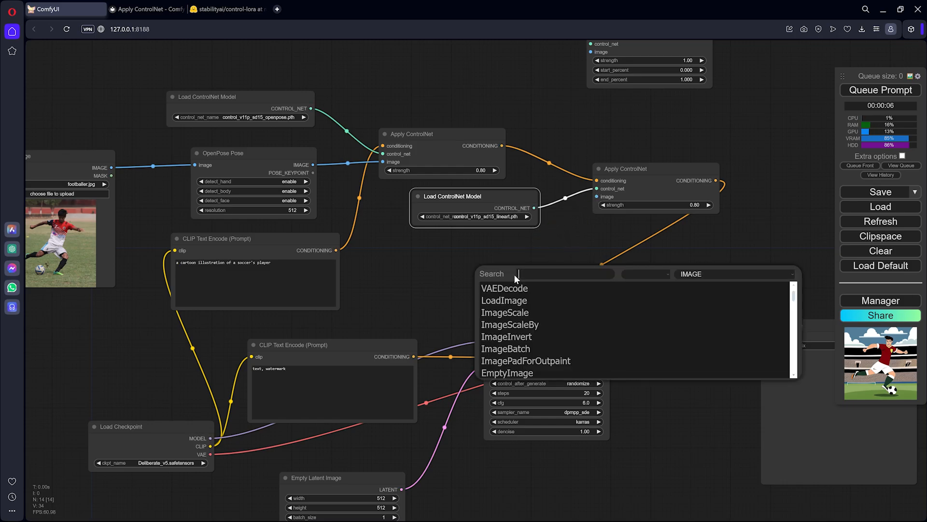
{"action": "type", "text": "li"}
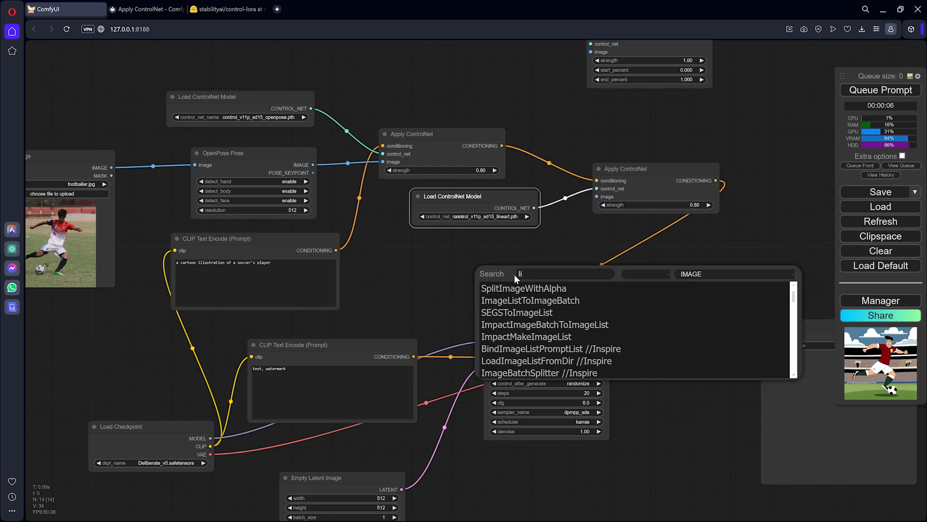
{"action": "type", "text": "ne"}
{"action": "key", "text": "Down"}
{"action": "key", "text": "Return"}
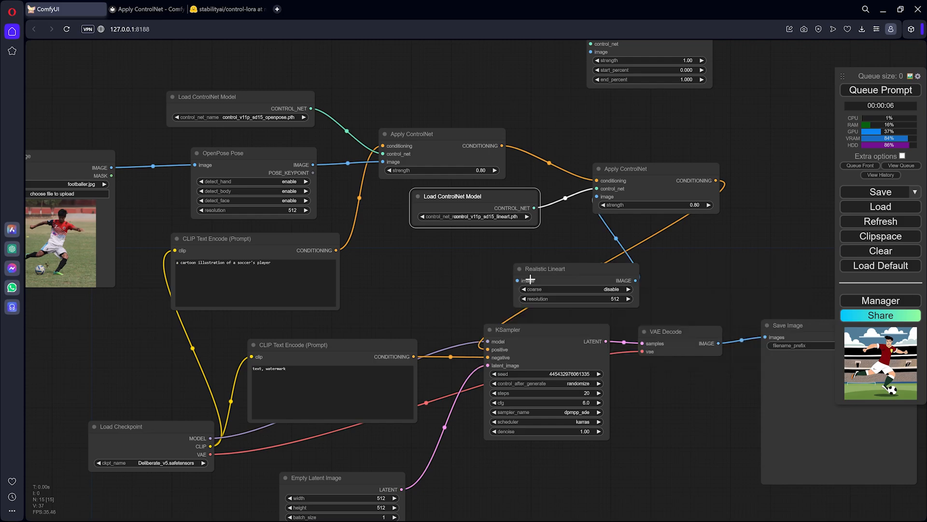
Step: Place the Realistic Lineart node below the lineart model loader and connect the Load Image output to its image input
{"action": "left_click_drag", "start_coordinate": [551, 271], "coordinate": [452, 254]}
{"action": "left_click_drag", "start_coordinate": [386, 260], "coordinate": [228, 165]}
{"action": "left_click_drag", "start_coordinate": [488, 279], "coordinate": [356, 269]}
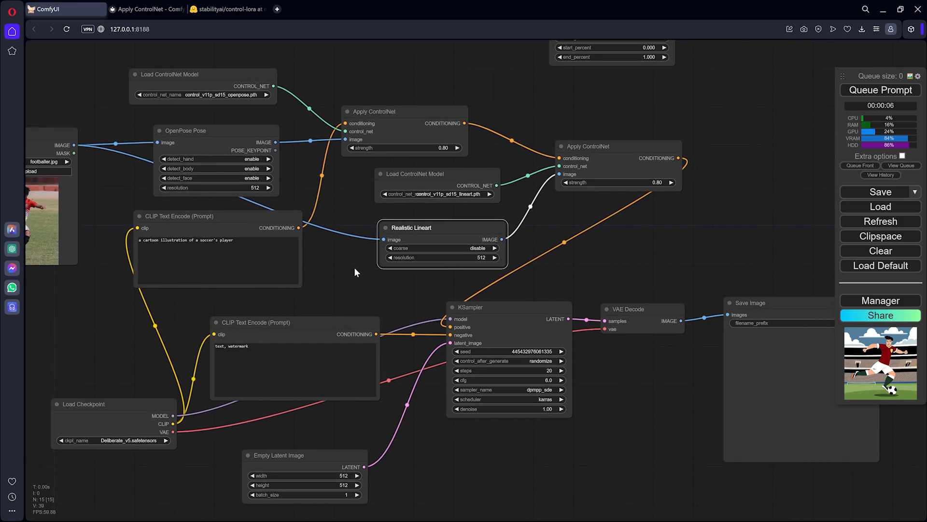
Step: Add a Preview Image node to the output of both the OpenPose Pose and the Realistic Lineart nodes
{"action": "left_click_drag", "start_coordinate": [478, 227], "coordinate": [453, 224]}
{"action": "left_click_drag", "start_coordinate": [296, 130], "coordinate": [385, 57]}
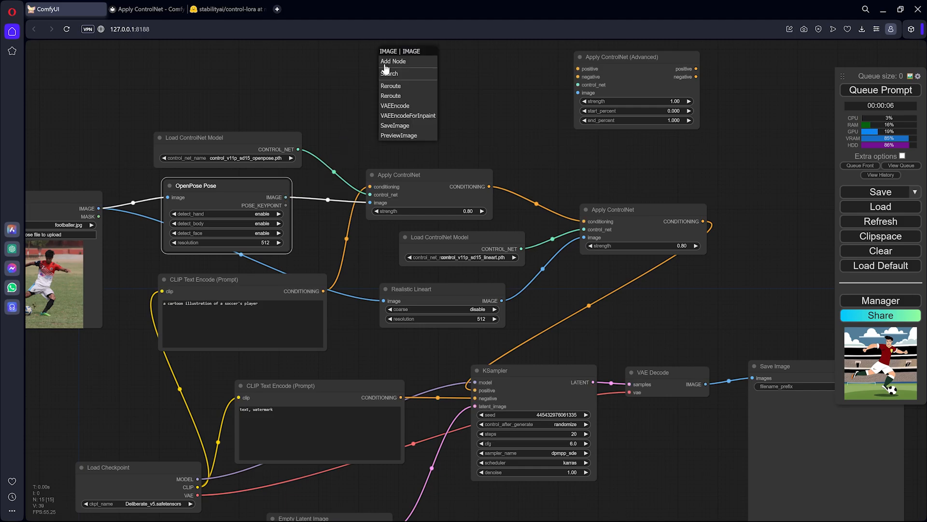
{"action": "left_click", "coordinate": [387, 132]}
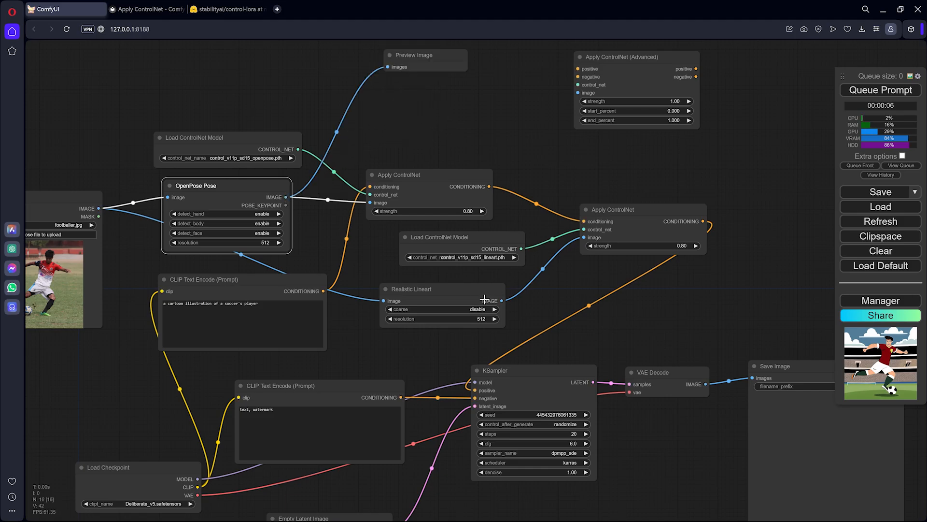
{"action": "left_click_drag", "start_coordinate": [474, 293], "coordinate": [449, 116]}
{"action": "left_click", "coordinate": [565, 365]}
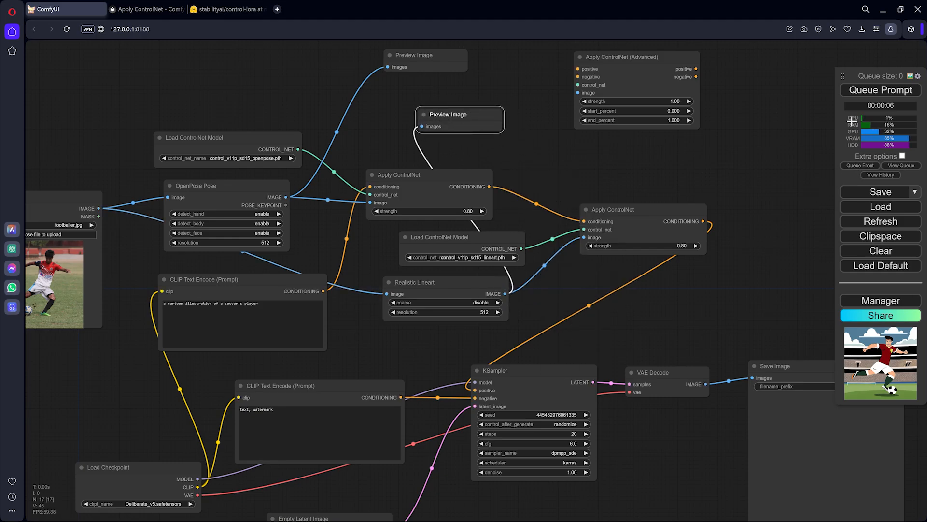
Step: Generate an image with both ControlNets and move the lineart Preview Image node beside the pose preview
{"action": "left_click", "coordinate": [879, 89]}
{"action": "left_click_drag", "start_coordinate": [485, 105], "coordinate": [560, 65]}
{"action": "scroll", "coordinate": [545, 62], "scroll_direction": "up", "scroll_amount": 9}
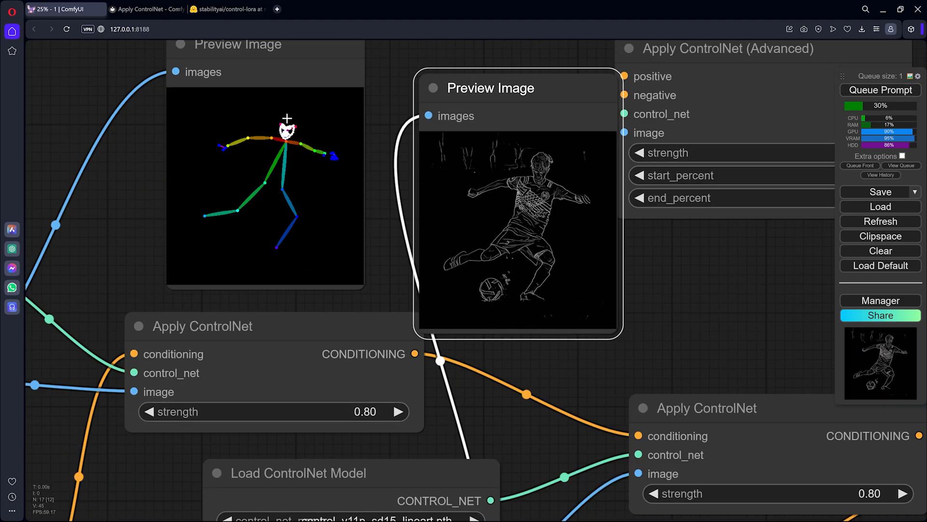
{"action": "left_click_drag", "start_coordinate": [534, 90], "coordinate": [506, 65]}
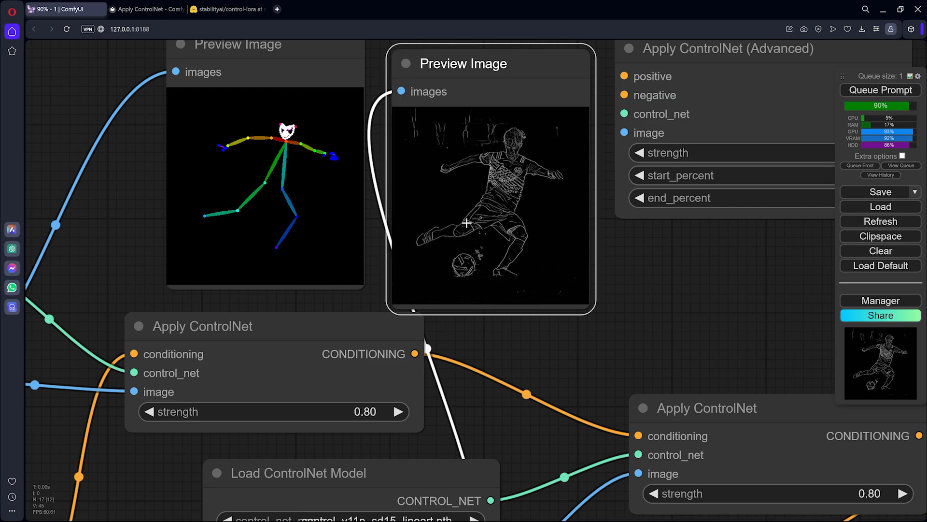
{"action": "scroll", "coordinate": [528, 228], "scroll_direction": "down", "scroll_amount": 9}
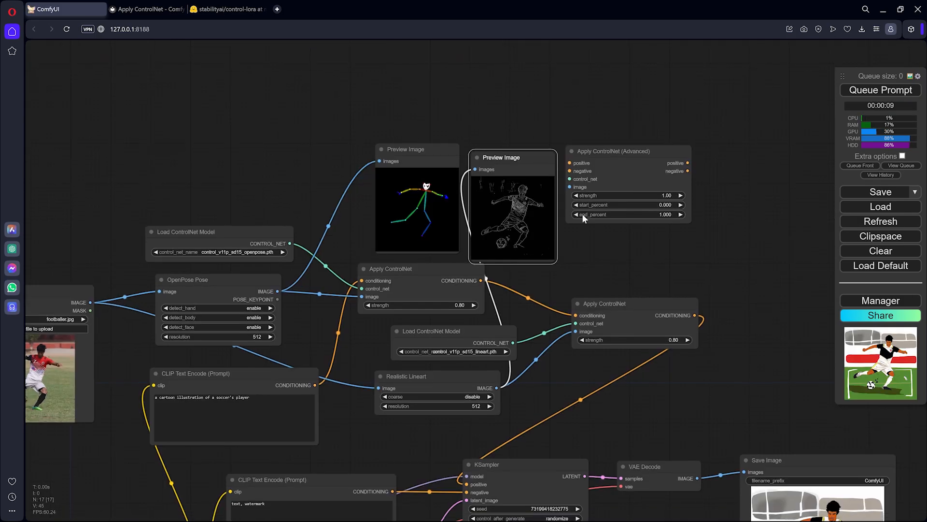
Step: Inspect the generated player against the pose and lineart previews and shift the pose Preview Image node slightly
{"action": "left_click_drag", "start_coordinate": [784, 437], "coordinate": [482, 159]}
{"action": "scroll", "coordinate": [560, 270], "scroll_direction": "up", "scroll_amount": 7}
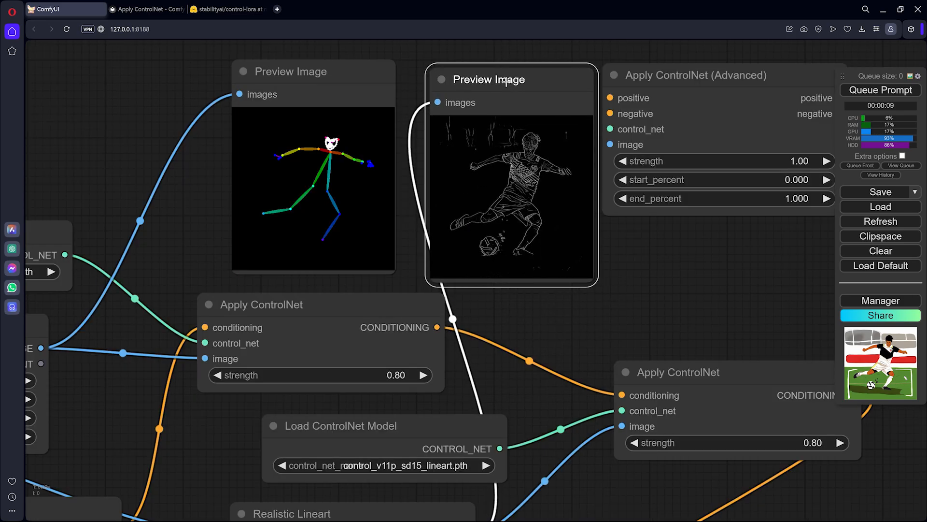
{"action": "left_click_drag", "start_coordinate": [321, 71], "coordinate": [321, 77]}
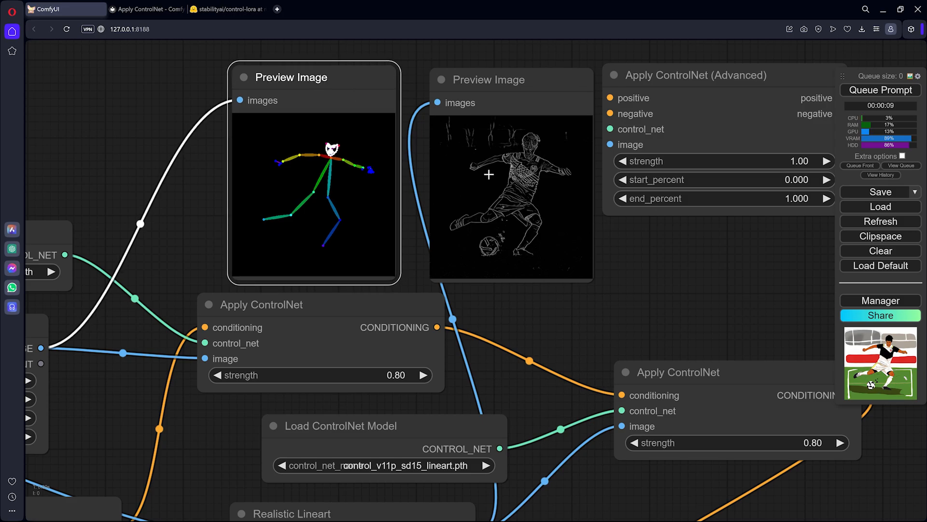
{"action": "scroll", "coordinate": [572, 205], "scroll_direction": "down", "scroll_amount": 6}
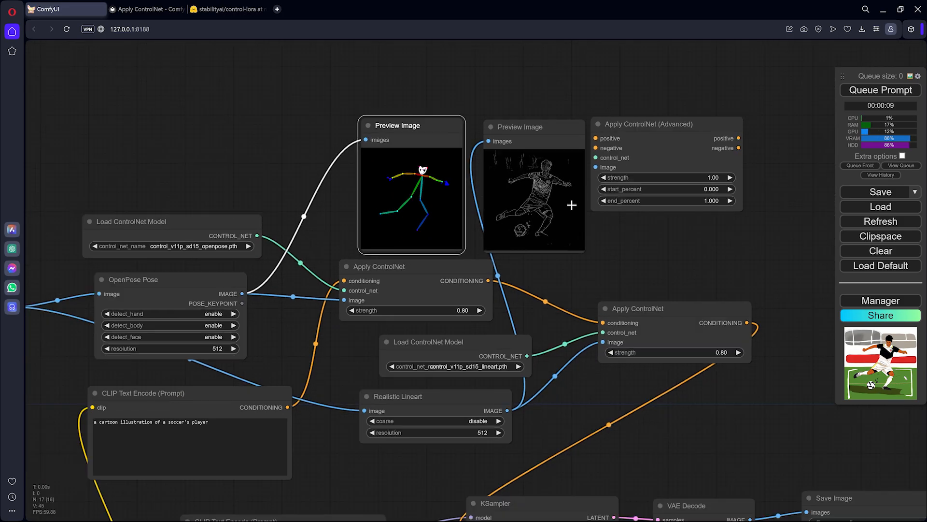
{"action": "left_click_drag", "start_coordinate": [447, 145], "coordinate": [436, 133]}
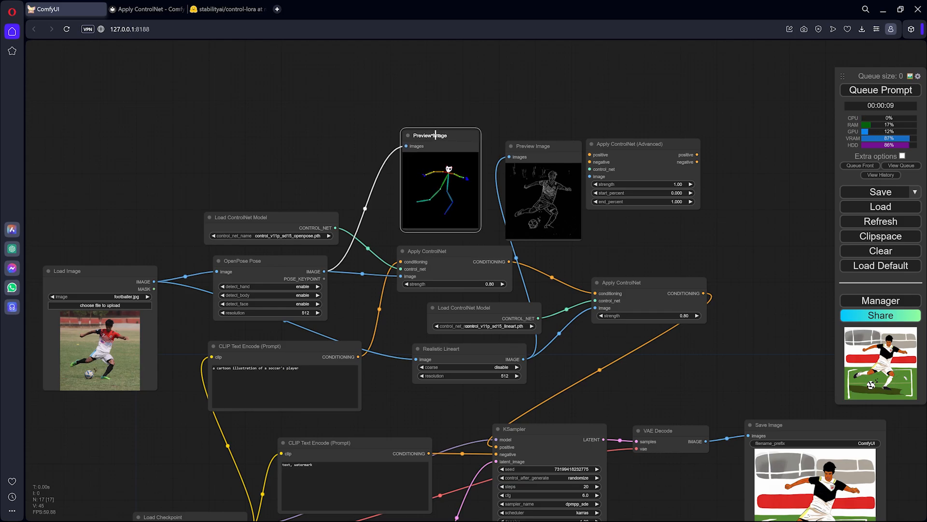
Step: Bypass the OpenPose Pose and first Apply ControlNet nodes, rerun the prompt, and shift the lineart model loader into line with Realistic Lineart
{"action": "left_click_drag", "start_coordinate": [277, 260], "coordinate": [279, 262]}
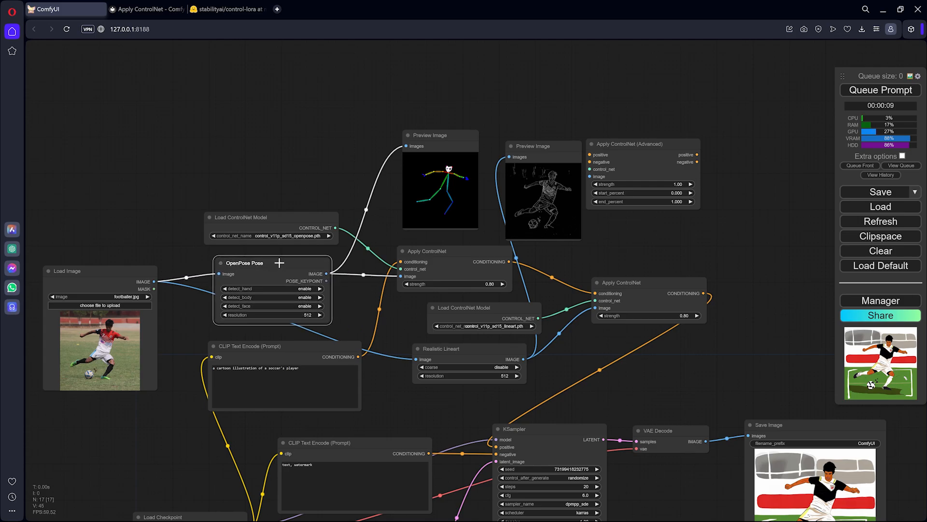
{"action": "left_click", "coordinate": [433, 251], "text": "shift"}
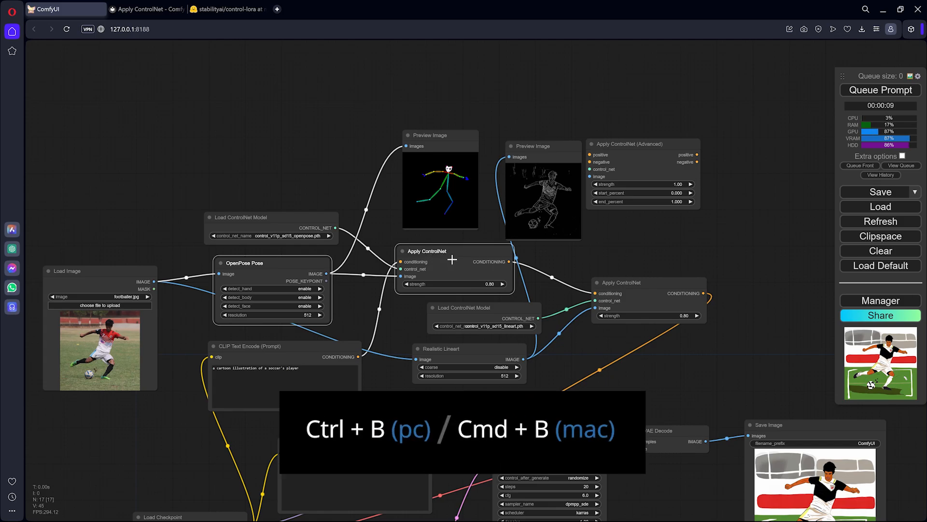
{"action": "key", "text": "ctrl+b"}
{"action": "left_click_drag", "start_coordinate": [378, 279], "coordinate": [320, 241]}
{"action": "left_click", "coordinate": [876, 95]}
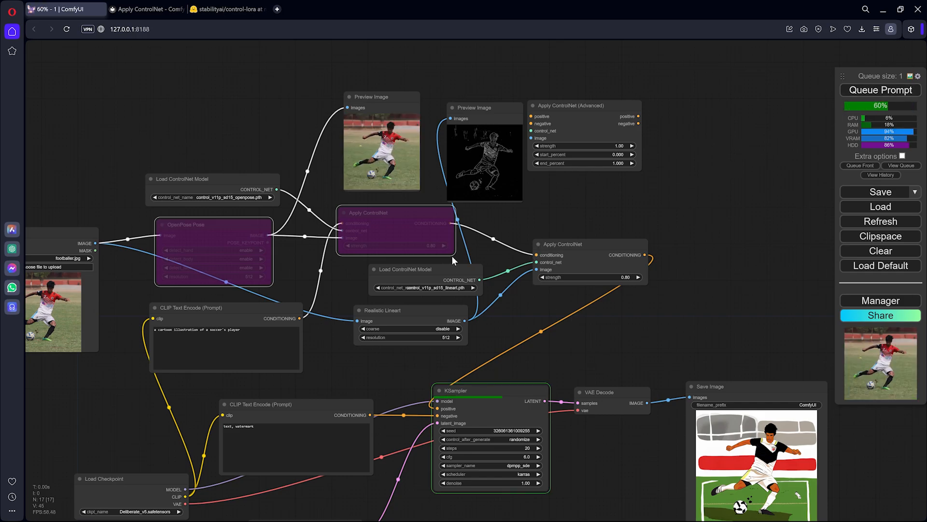
{"action": "left_click_drag", "start_coordinate": [445, 271], "coordinate": [431, 270]}
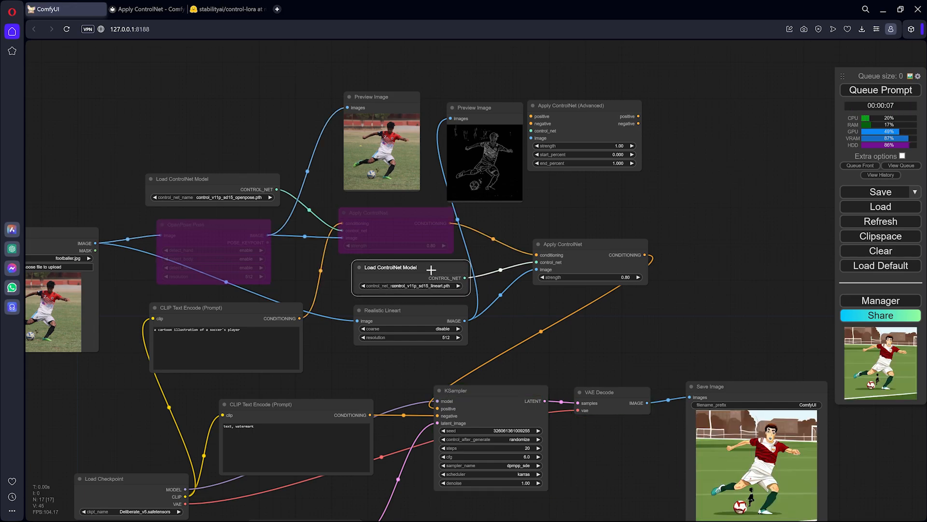
Step: Examine the pose and details of the player generated with only the lineart ControlNet active
{"action": "left_click_drag", "start_coordinate": [754, 338], "coordinate": [581, 254]}
{"action": "scroll", "coordinate": [621, 364], "scroll_direction": "up", "scroll_amount": 8}
{"action": "left_click_drag", "start_coordinate": [703, 321], "coordinate": [695, 277]}
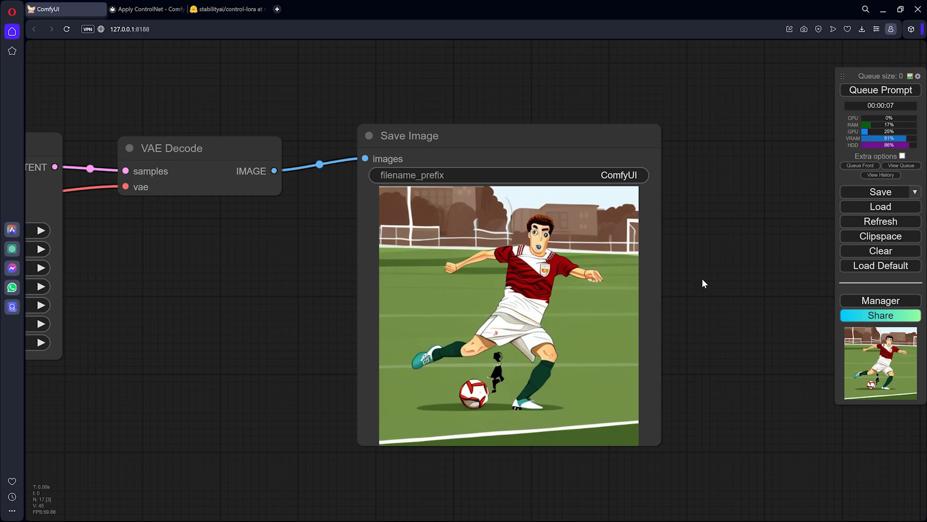
{"action": "scroll", "coordinate": [703, 279], "scroll_direction": "down", "scroll_amount": 6}
{"action": "scroll", "coordinate": [624, 284], "scroll_direction": "up", "scroll_amount": 6}
{"action": "scroll", "coordinate": [623, 284], "scroll_direction": "down", "scroll_amount": 5}
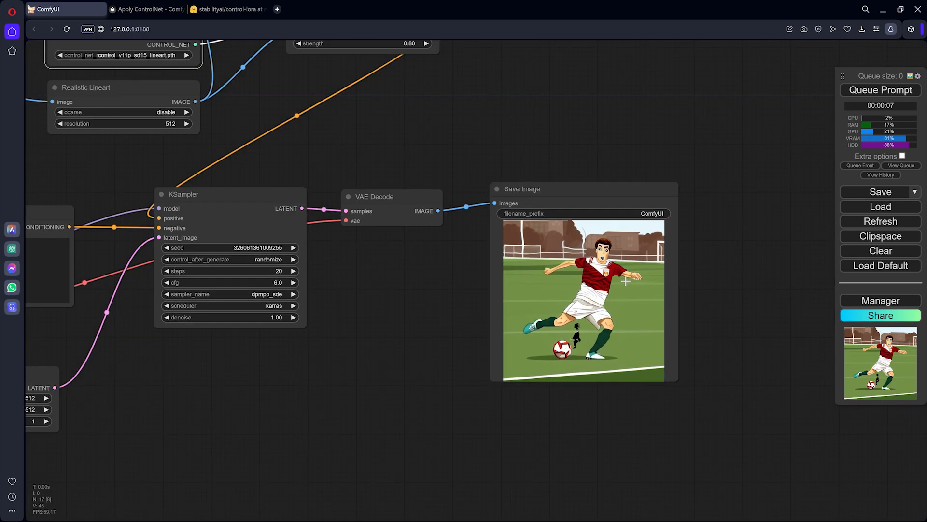
{"action": "scroll", "coordinate": [531, 288], "scroll_direction": "down", "scroll_amount": 4}
Step: Move the second Apply ControlNet node farther from the lineart loader and Realistic Lineart nodes
{"action": "left_click_drag", "start_coordinate": [468, 284], "coordinate": [542, 399]}
{"action": "left_click_drag", "start_coordinate": [553, 300], "coordinate": [635, 304]}
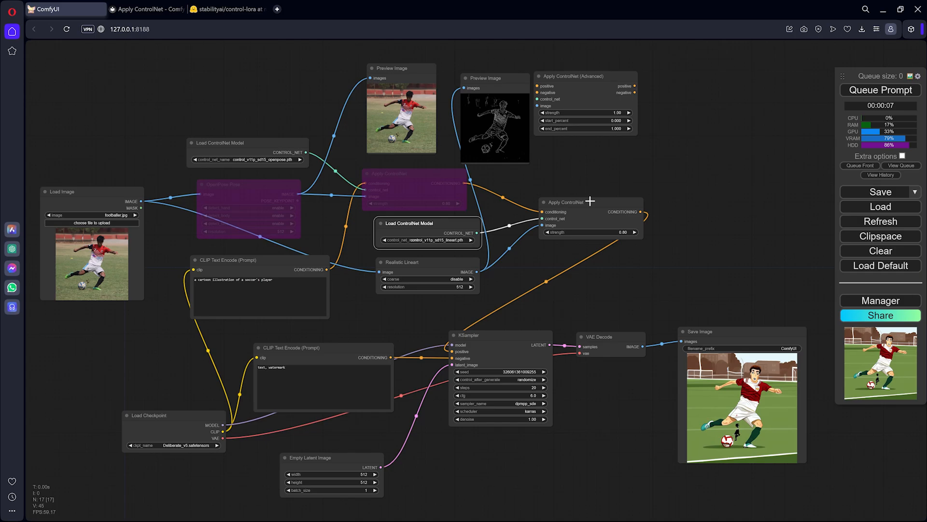
{"action": "left_click_drag", "start_coordinate": [570, 251], "coordinate": [591, 255]}
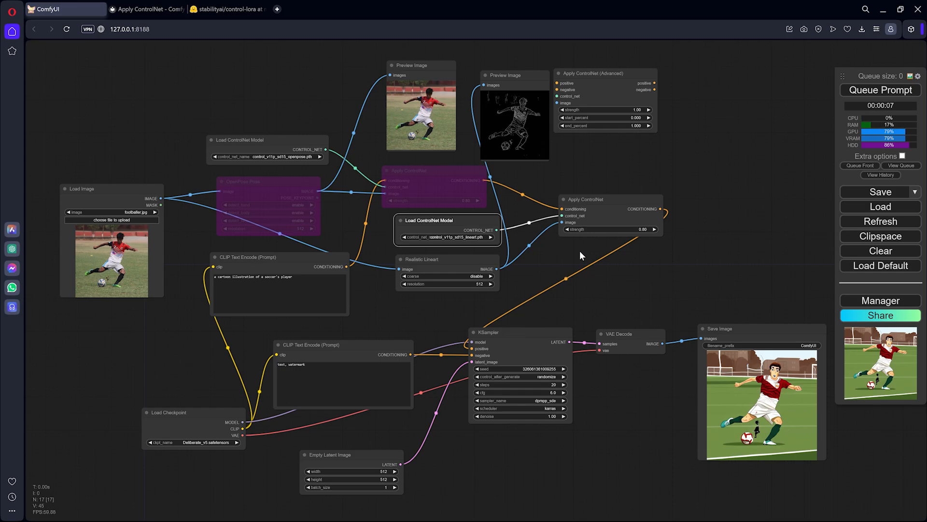
{"action": "left_click_drag", "start_coordinate": [611, 197], "coordinate": [634, 202]}
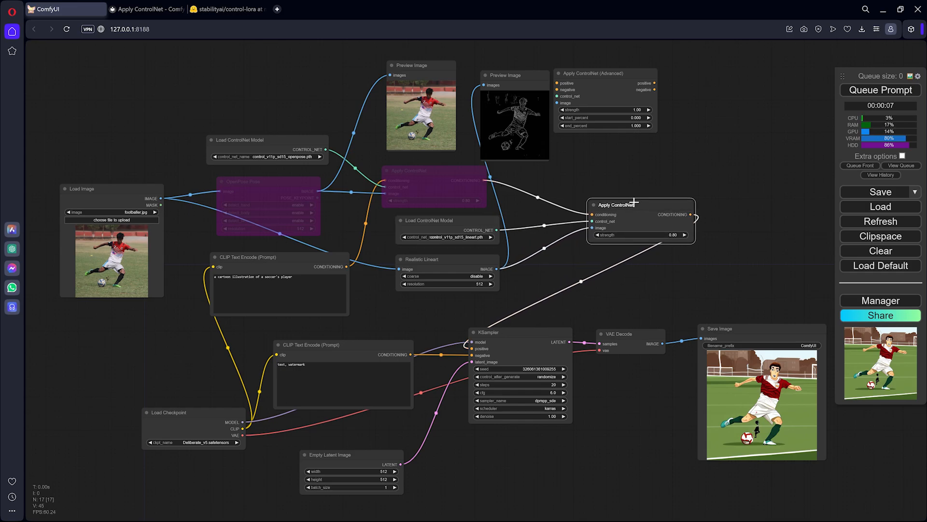
{"action": "scroll", "coordinate": [616, 169], "scroll_direction": "down", "scroll_amount": 3}
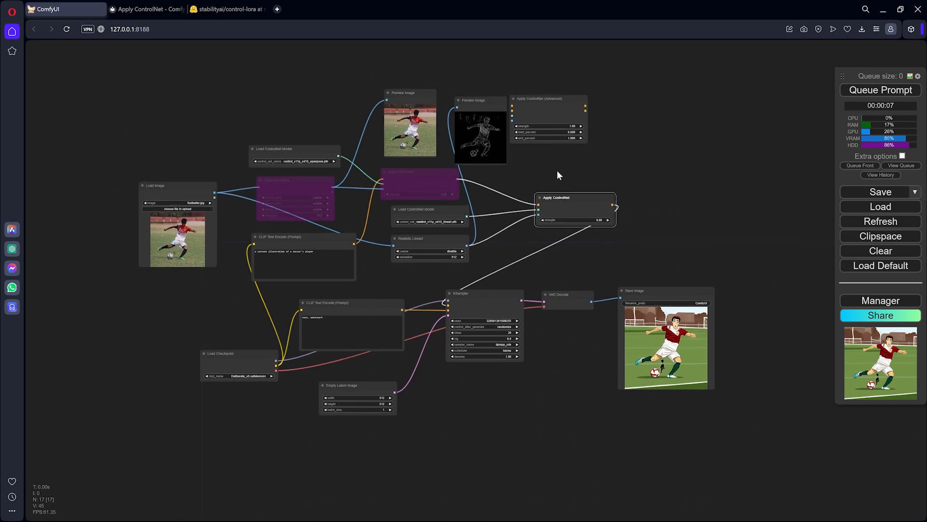